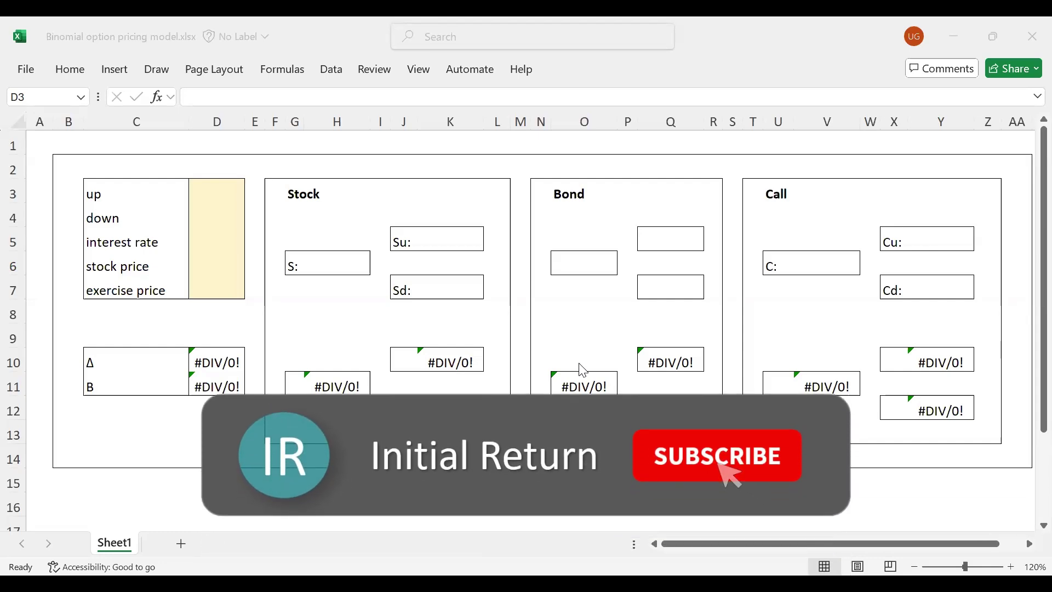
Enter up move 15%, down move -5% and interest rate 10 in D3:D5
left_click(206, 192)
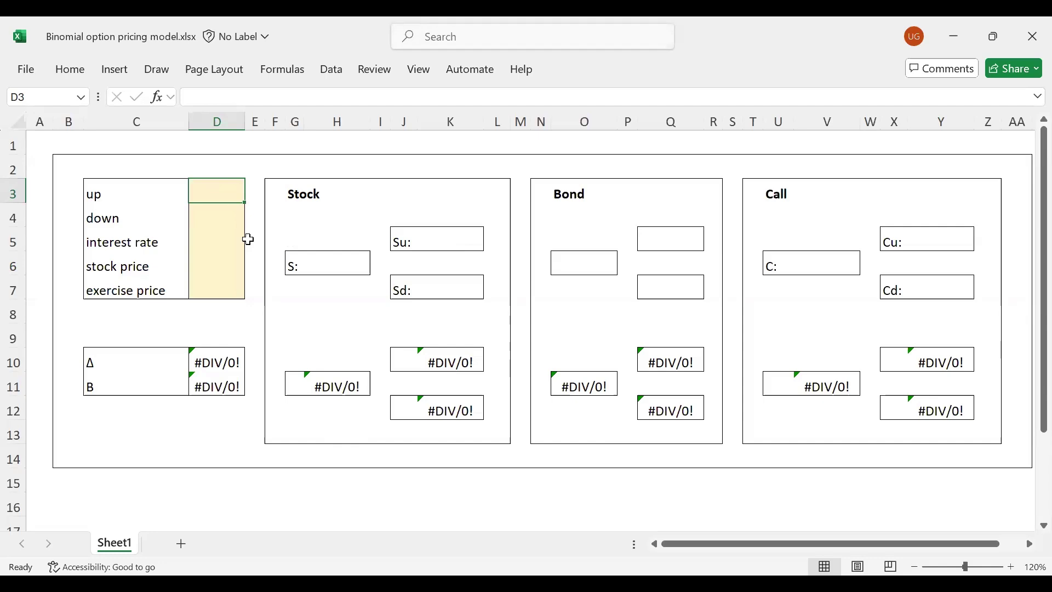
type("15%")
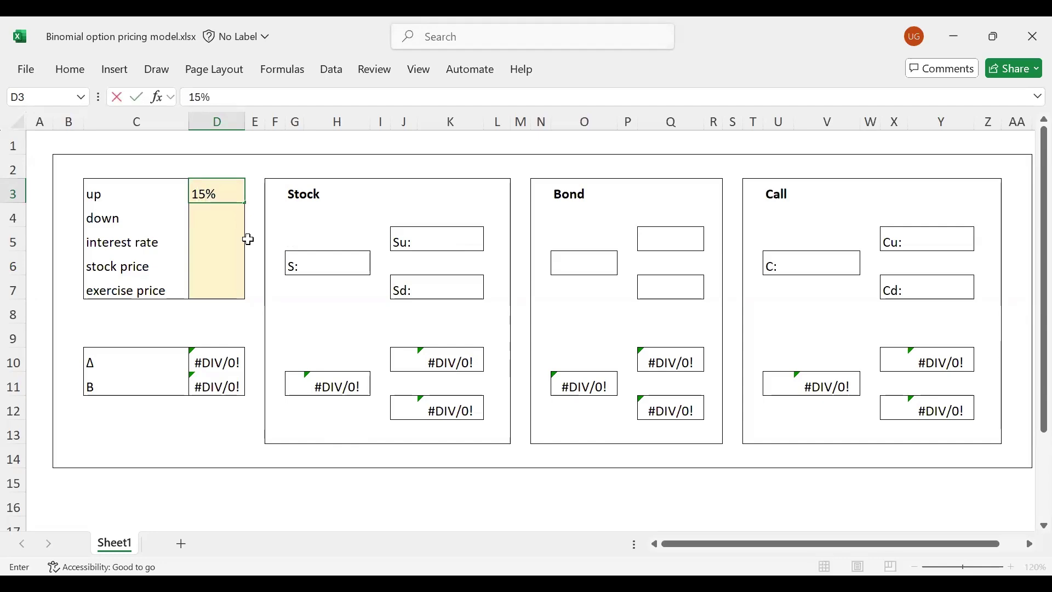
key("Return")
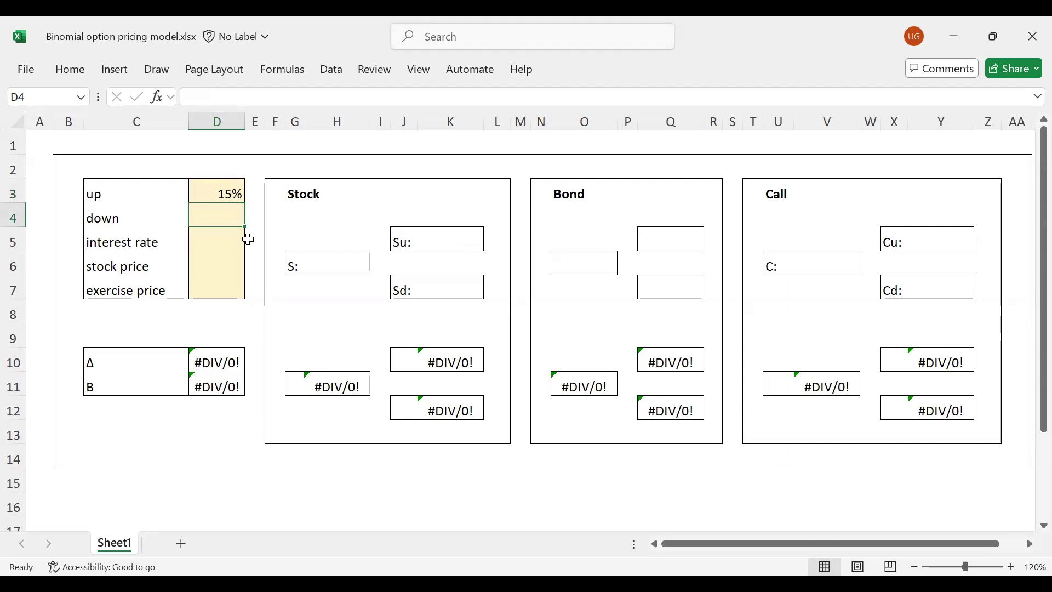
type("-5%")
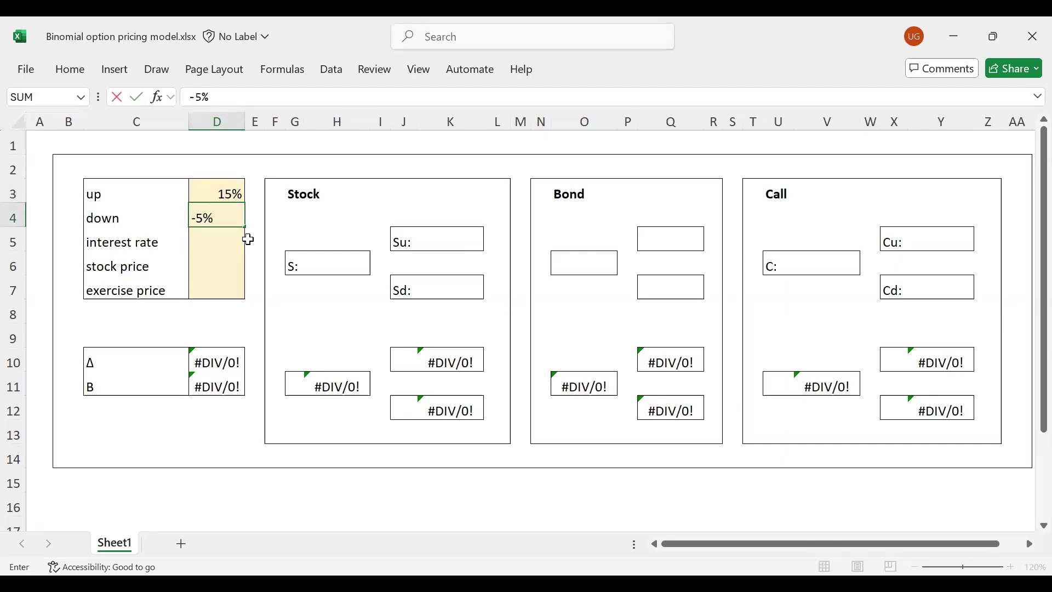
key("Return")
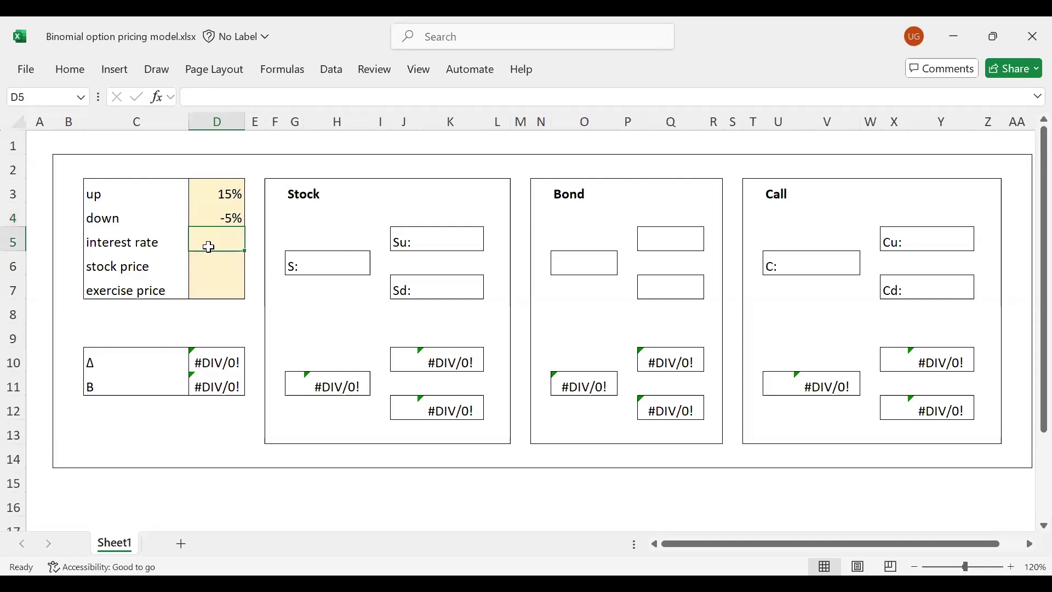
type("10")
key("Return")
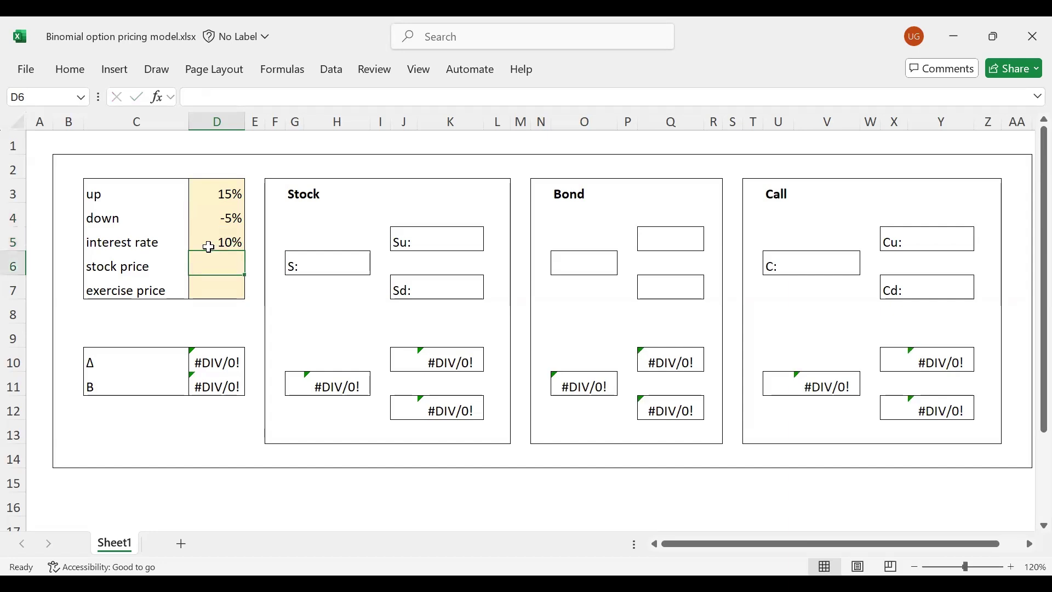
Enter stock price $20 in D6 and exercise price 20 in D7
left_click(586, 196)
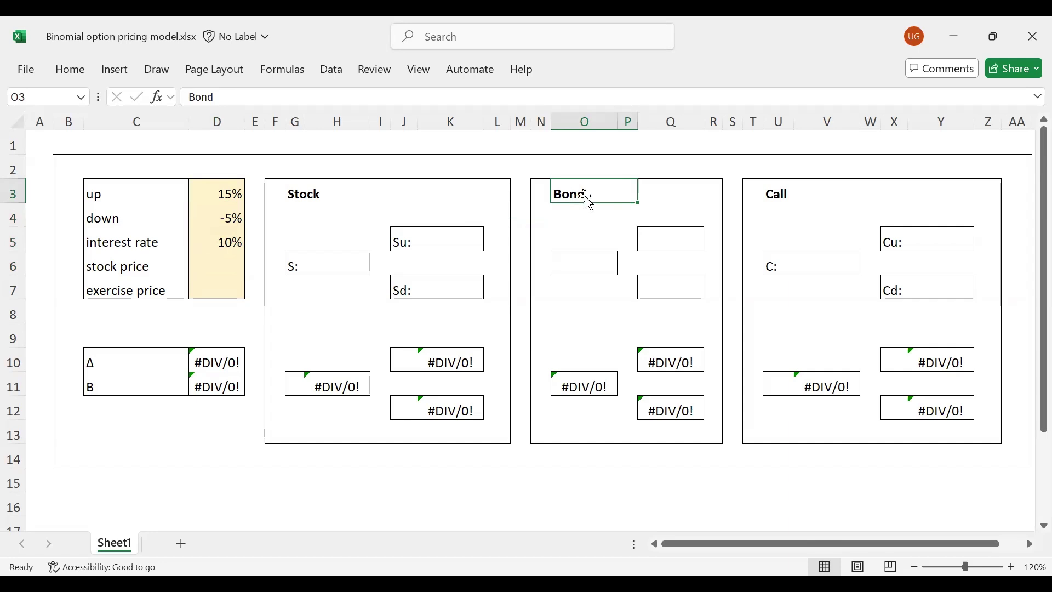
left_click(234, 249)
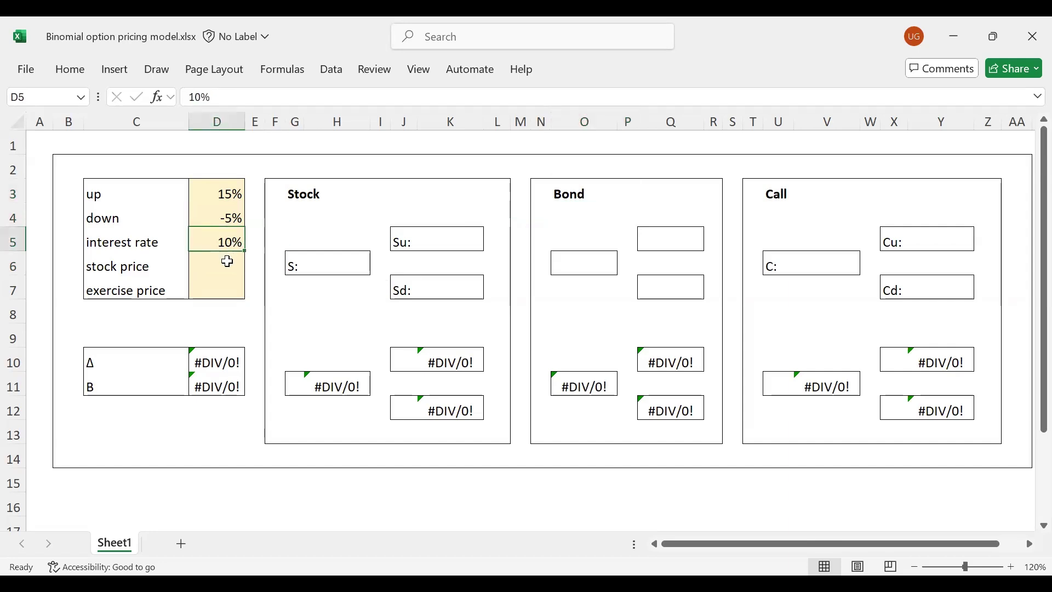
left_click(228, 263)
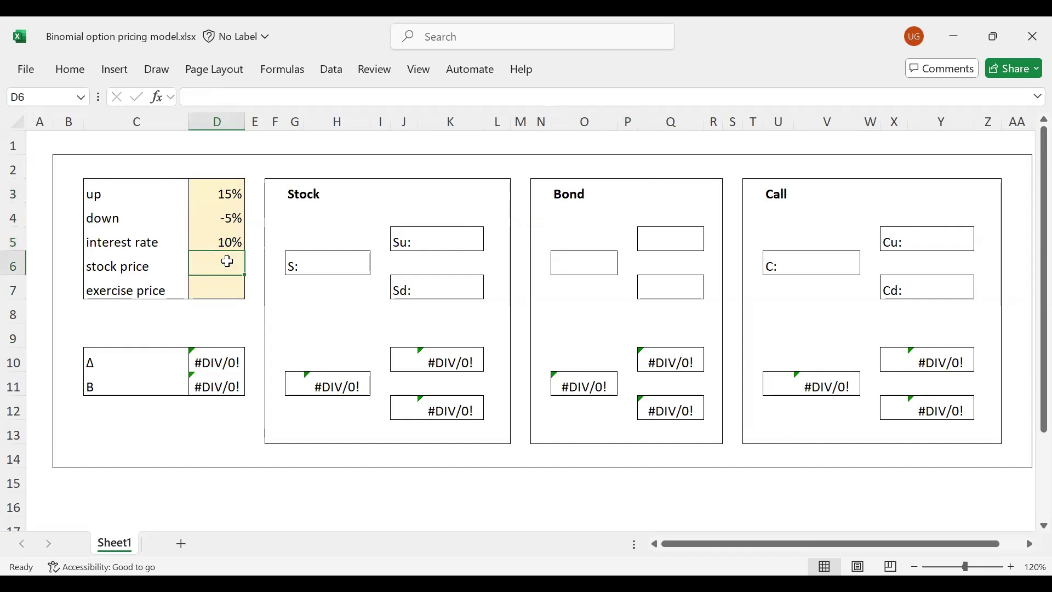
left_click(162, 289)
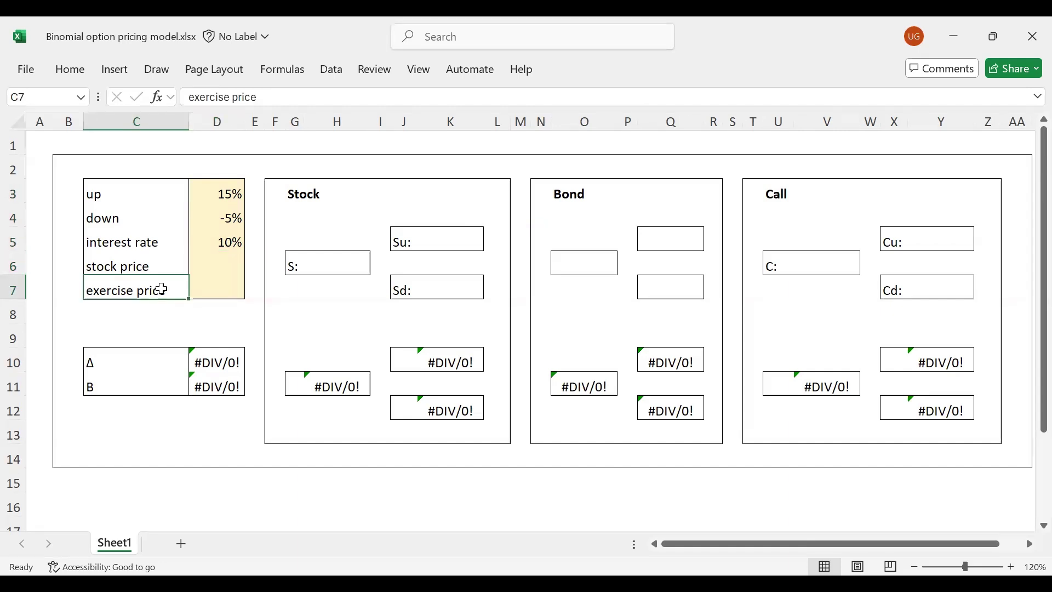
left_click(224, 268)
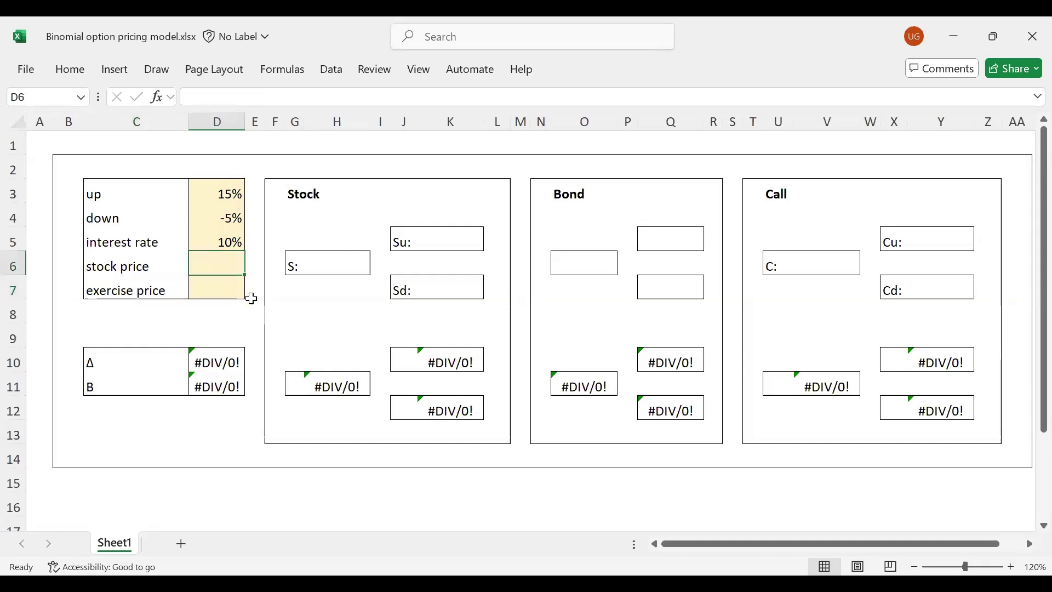
type("$20")
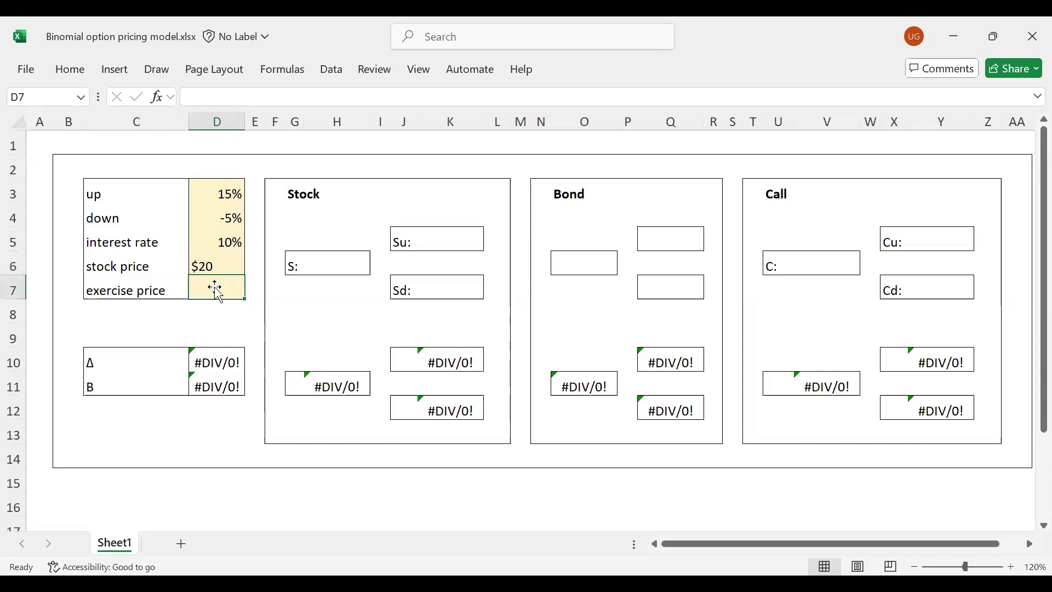
left_click(221, 267)
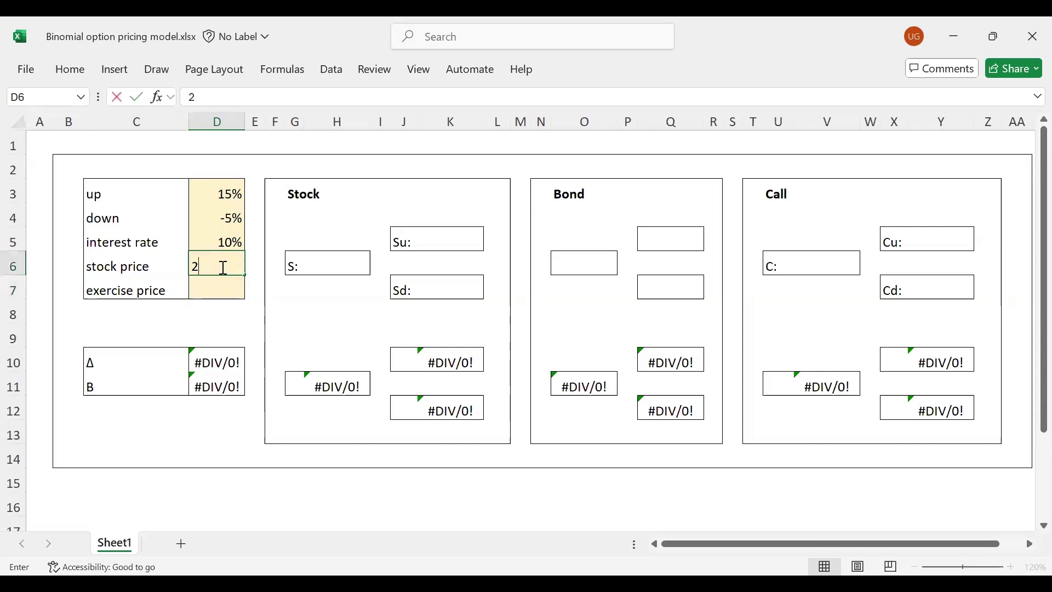
key("Return")
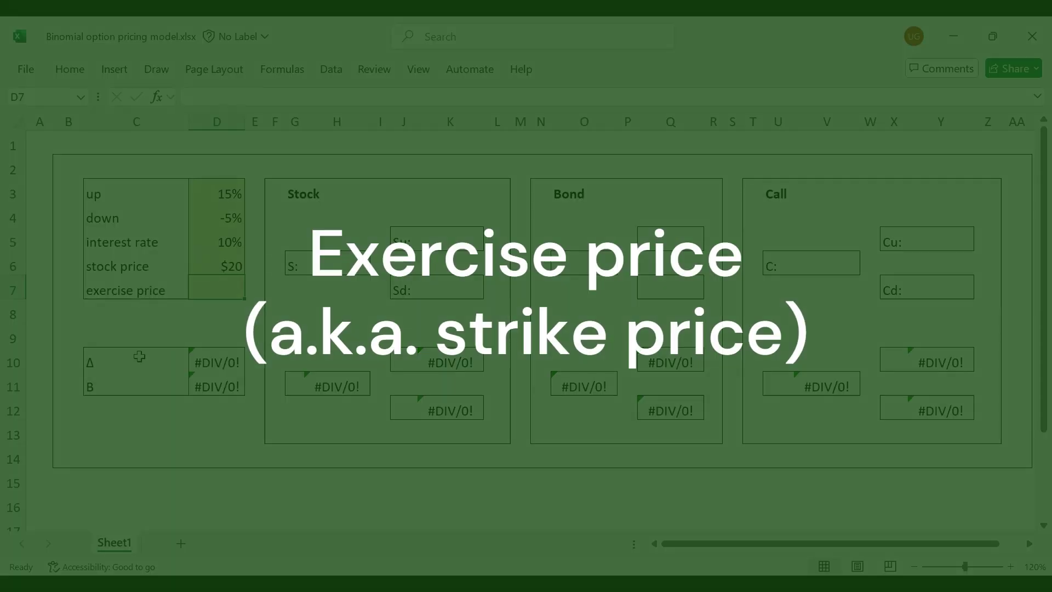
type("20")
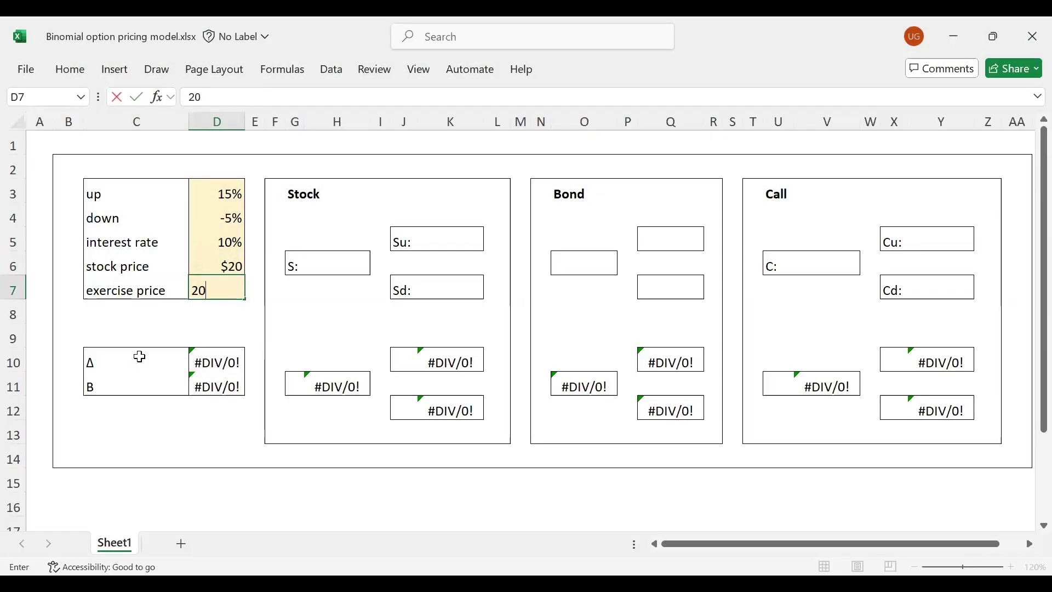
key("Return")
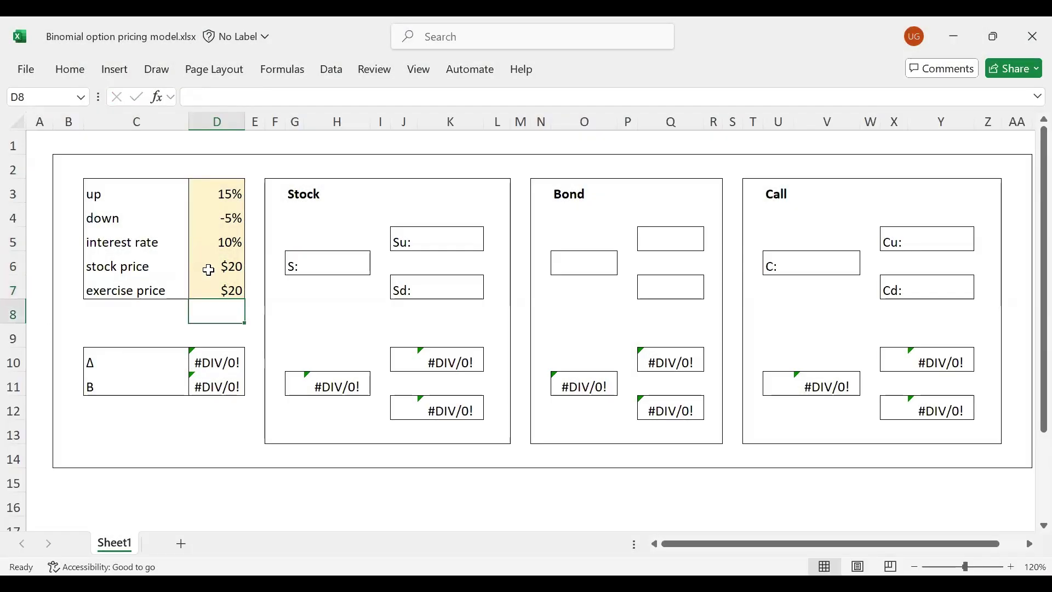
left_click_drag(210, 268, 213, 289)
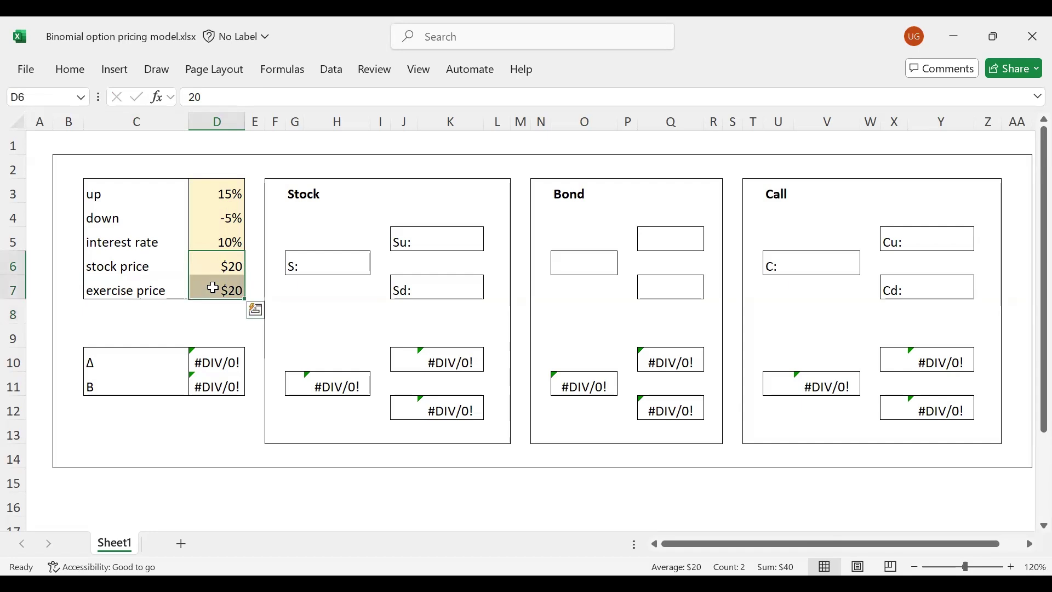
left_click(217, 264)
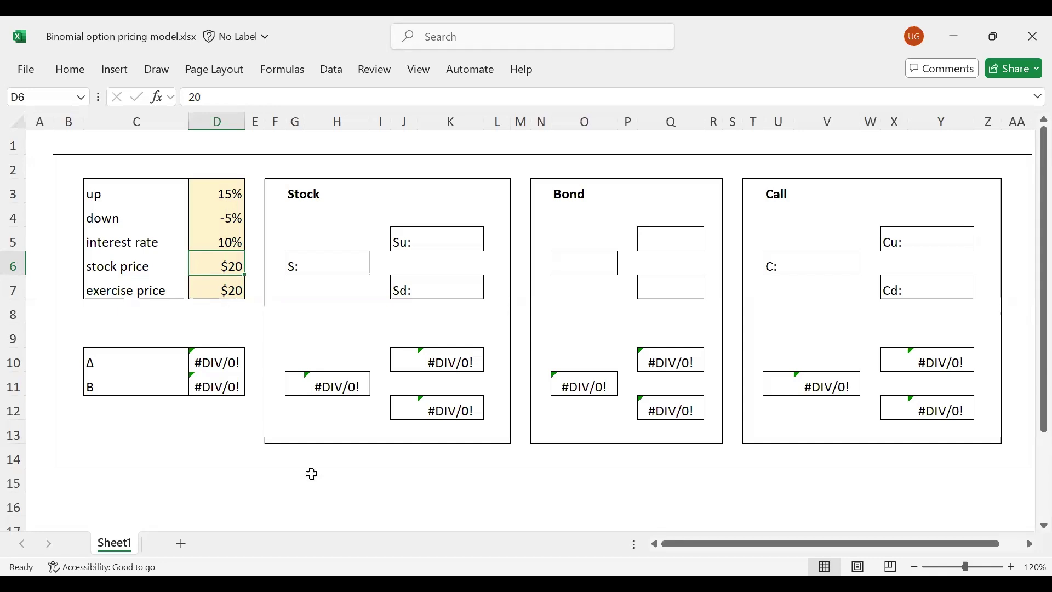
type("30")
key("Return")
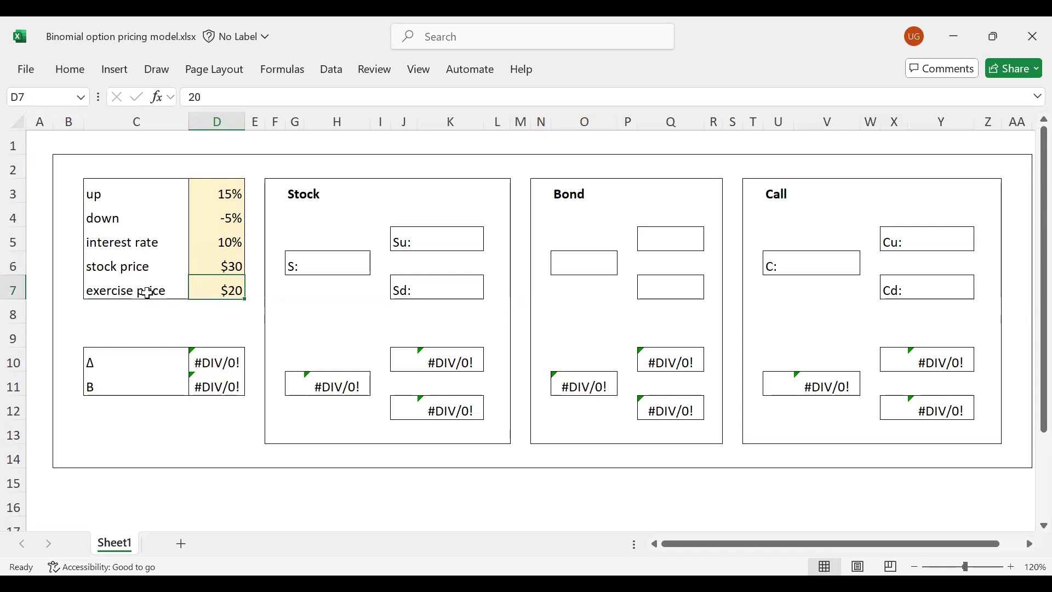
left_click(114, 296)
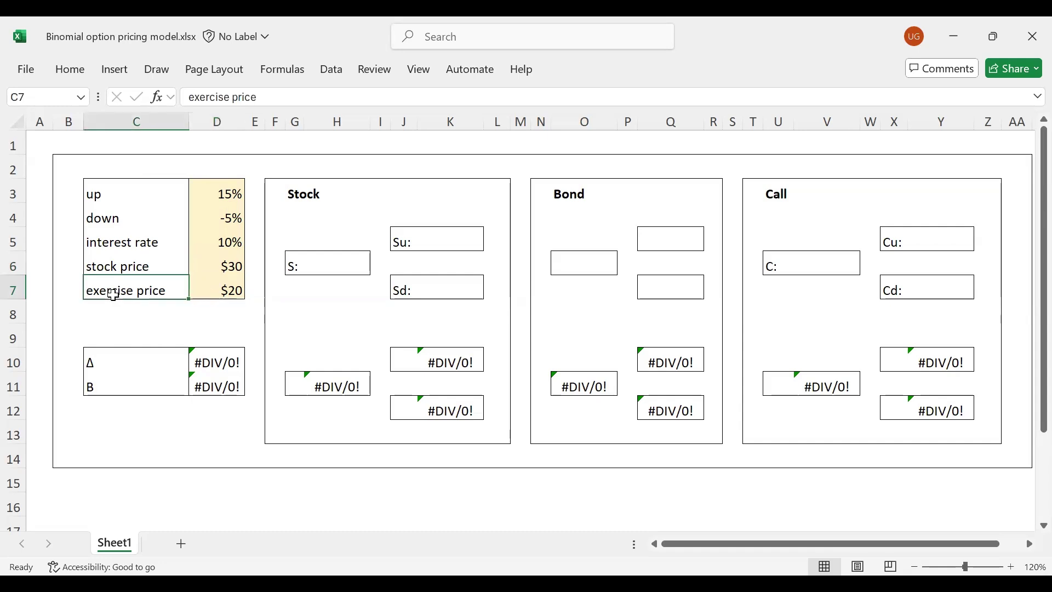
left_click(217, 293)
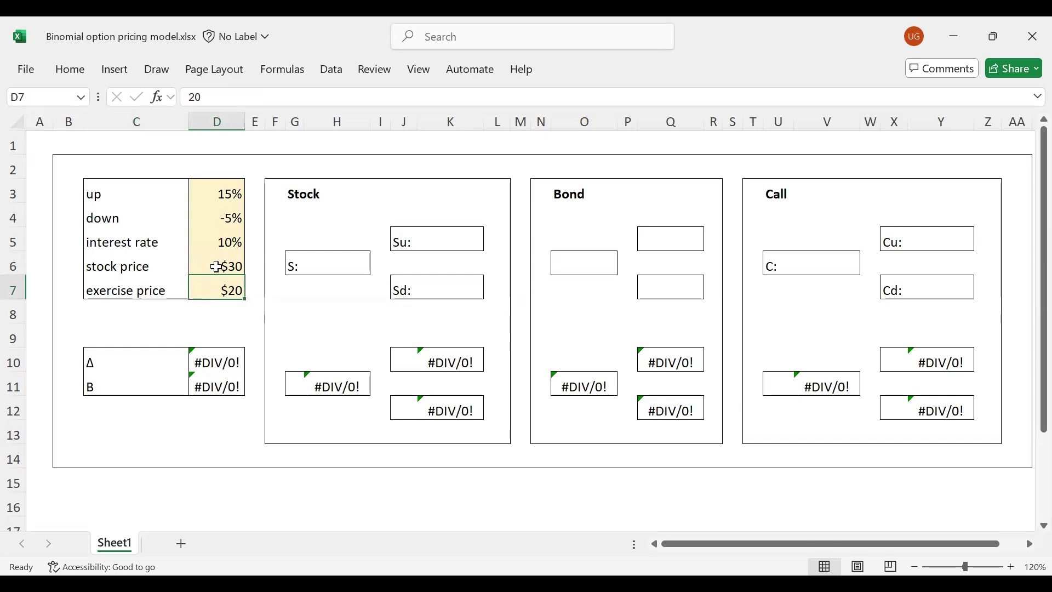
left_click(217, 268)
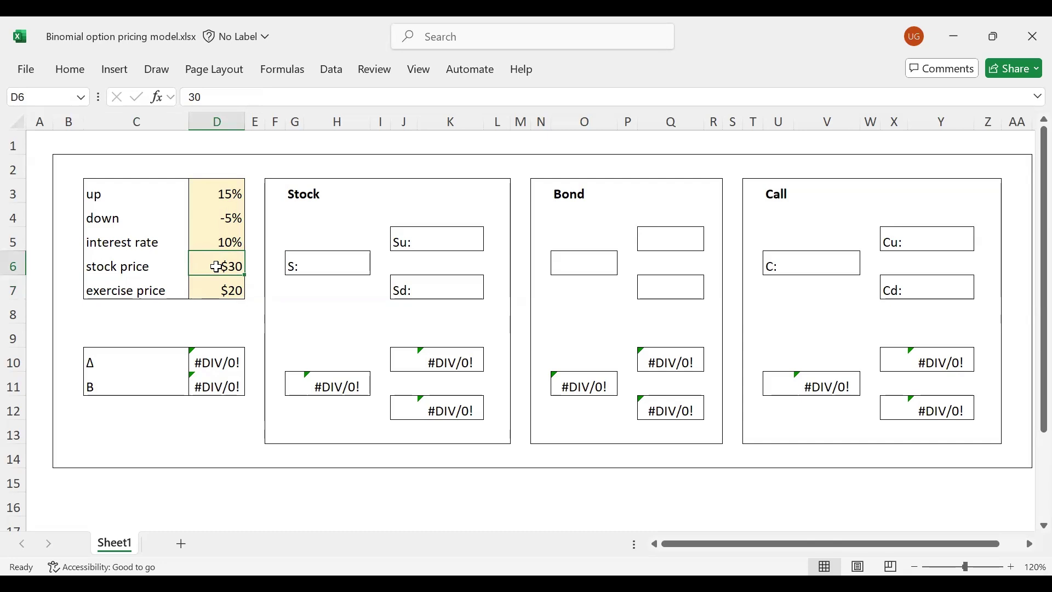
type("15")
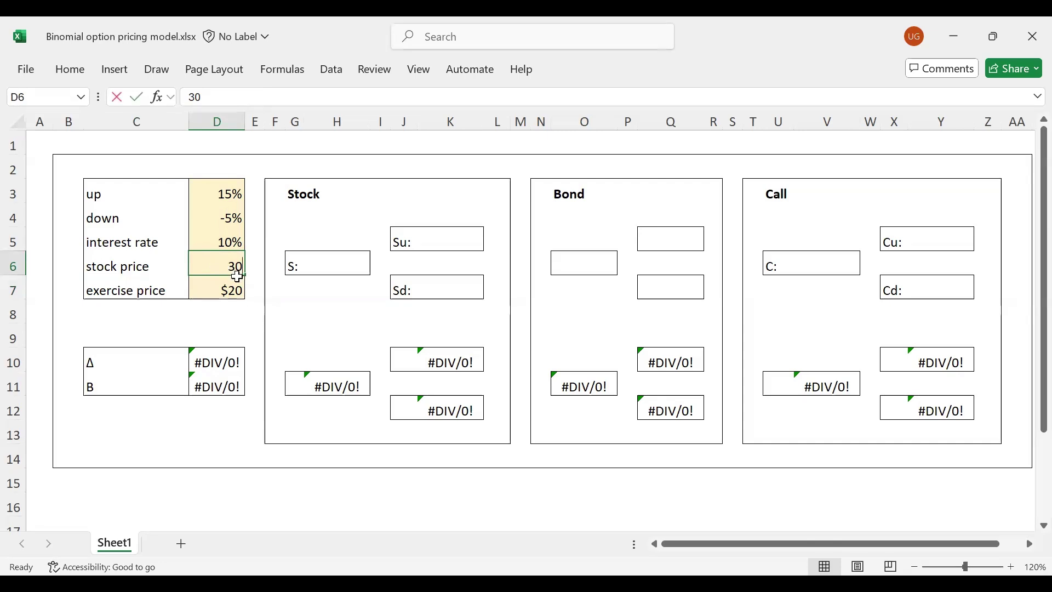
key("Return")
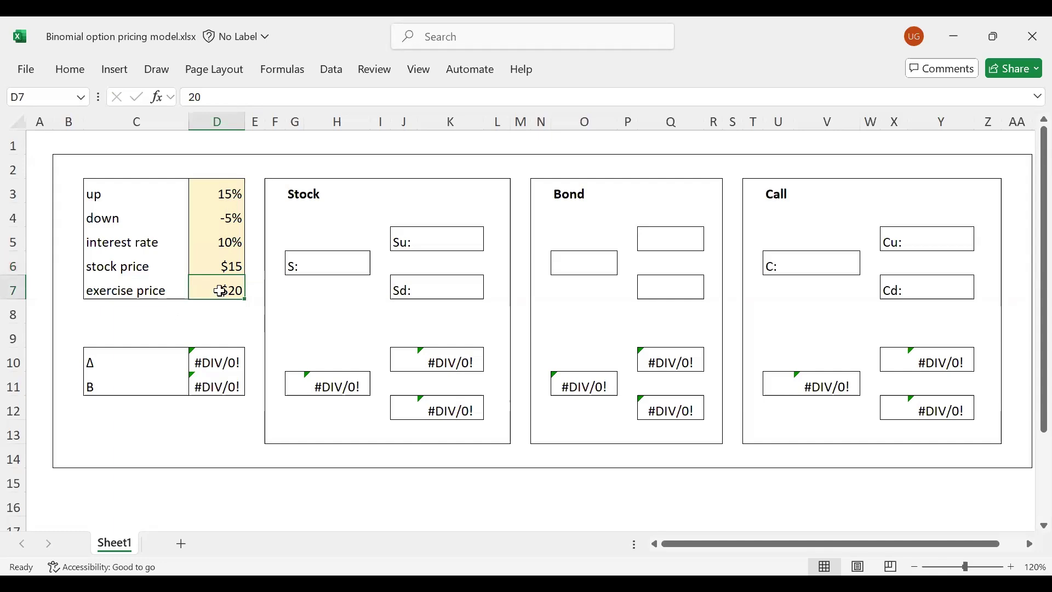
left_click(225, 267)
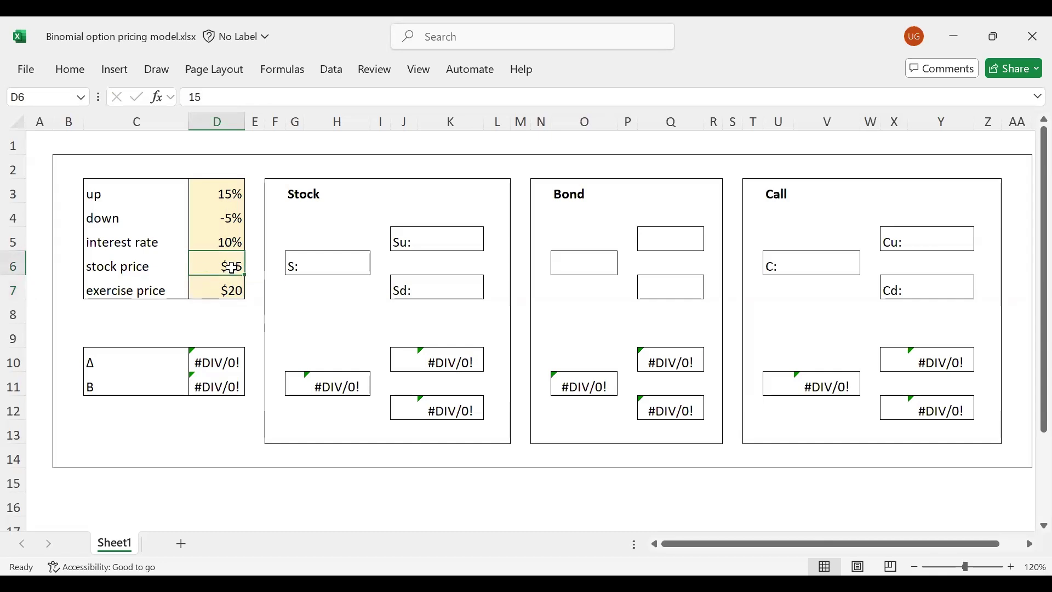
type("20")
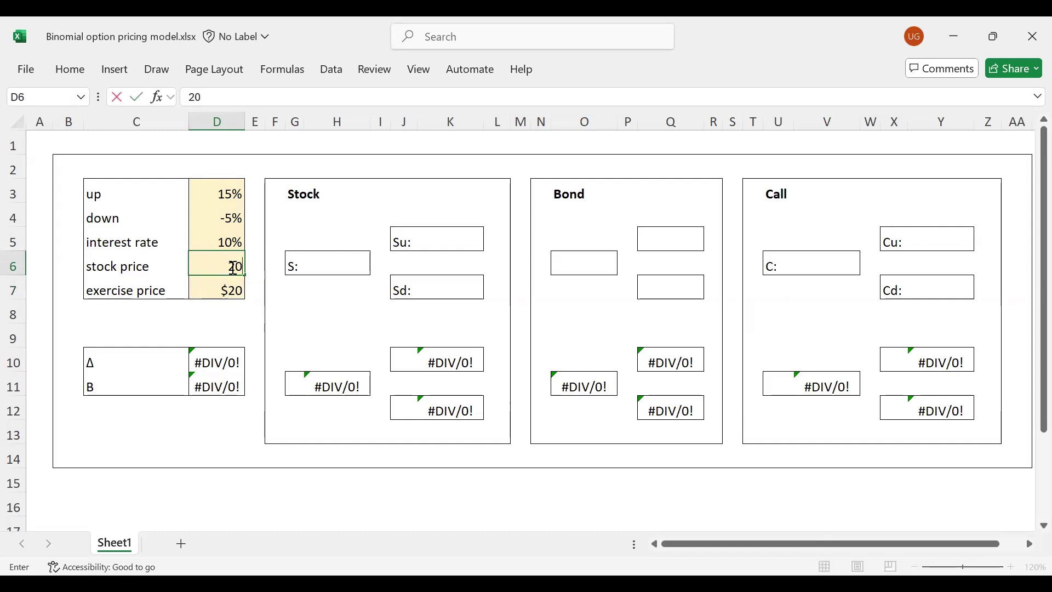
key("Return")
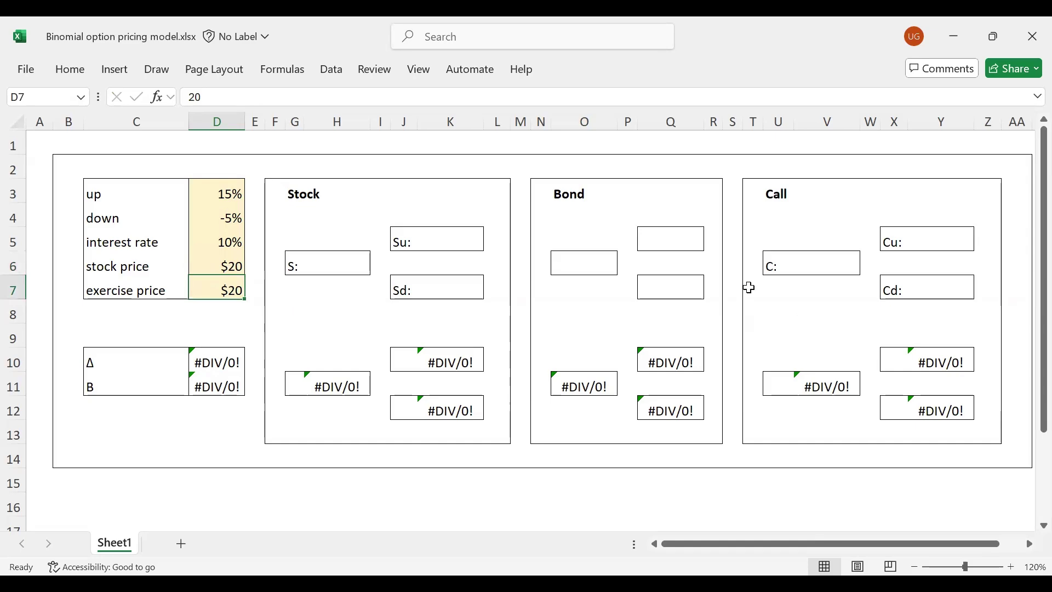
left_click(835, 261)
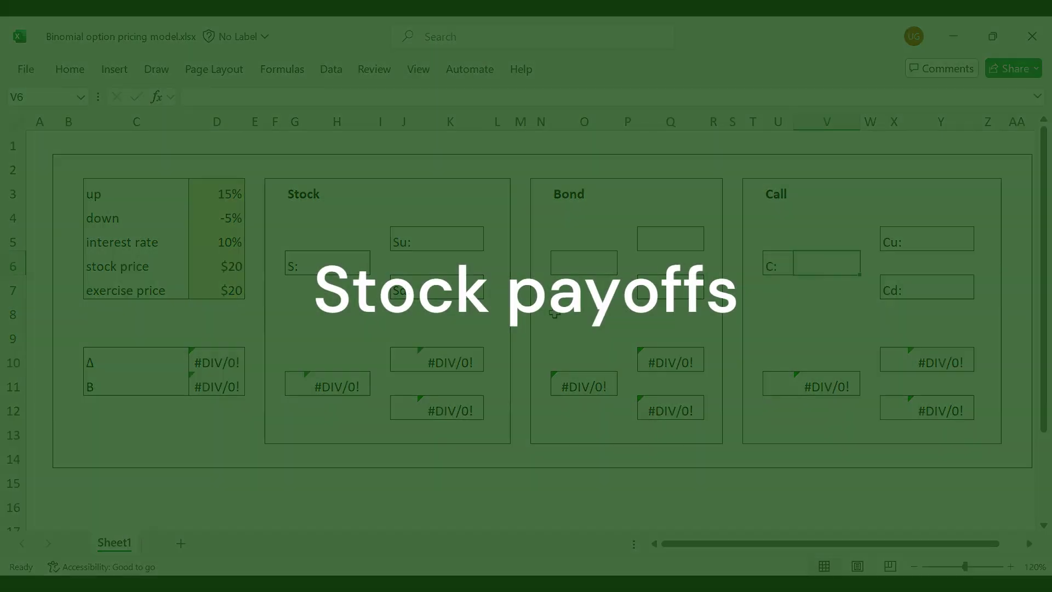
Link S in H6 to the stock price with =D6
left_click(347, 266)
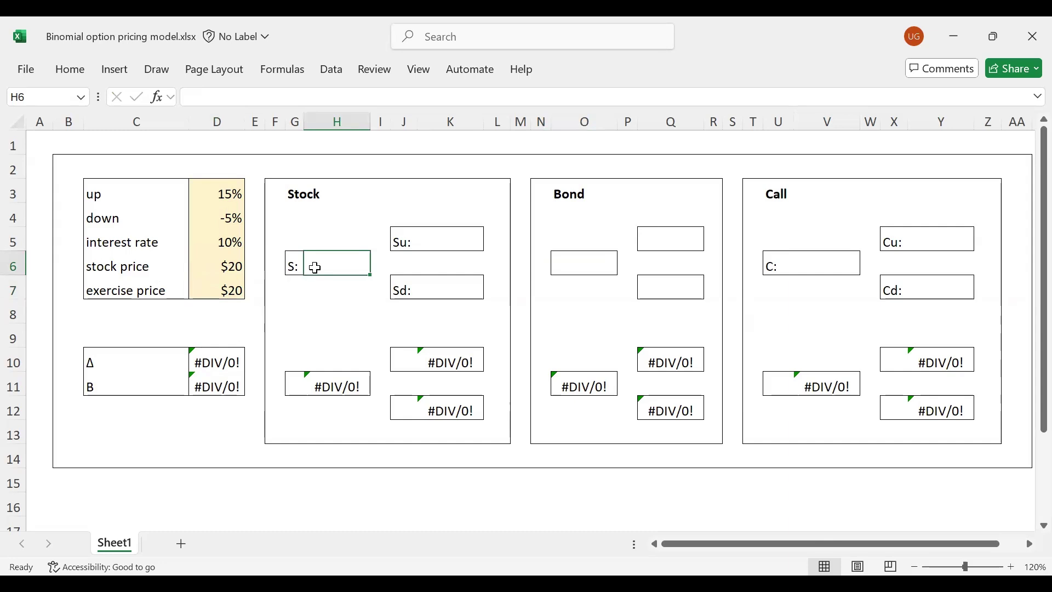
type("=")
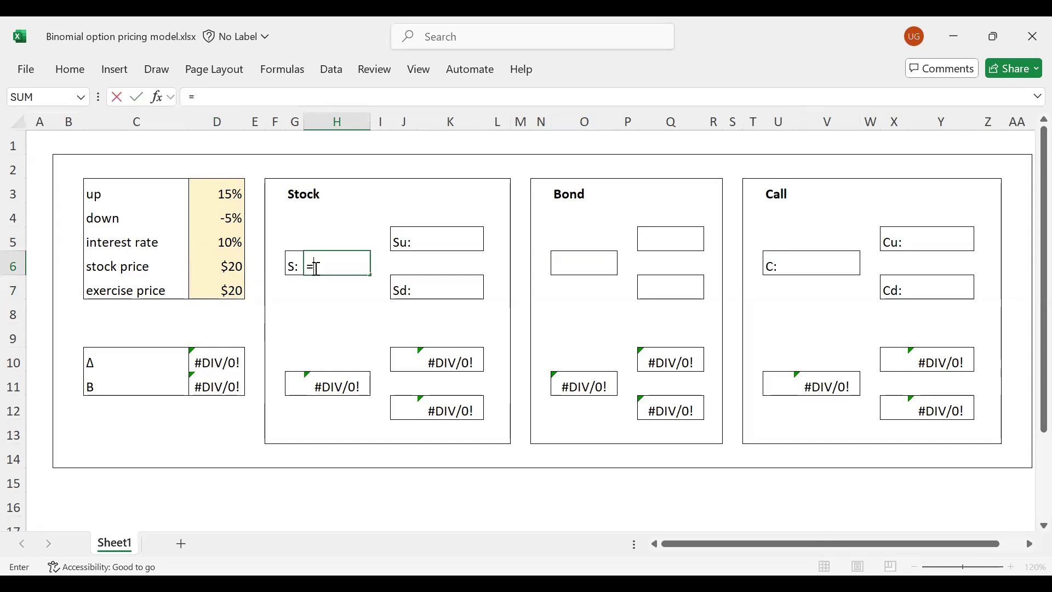
left_click(221, 265)
key("Return")
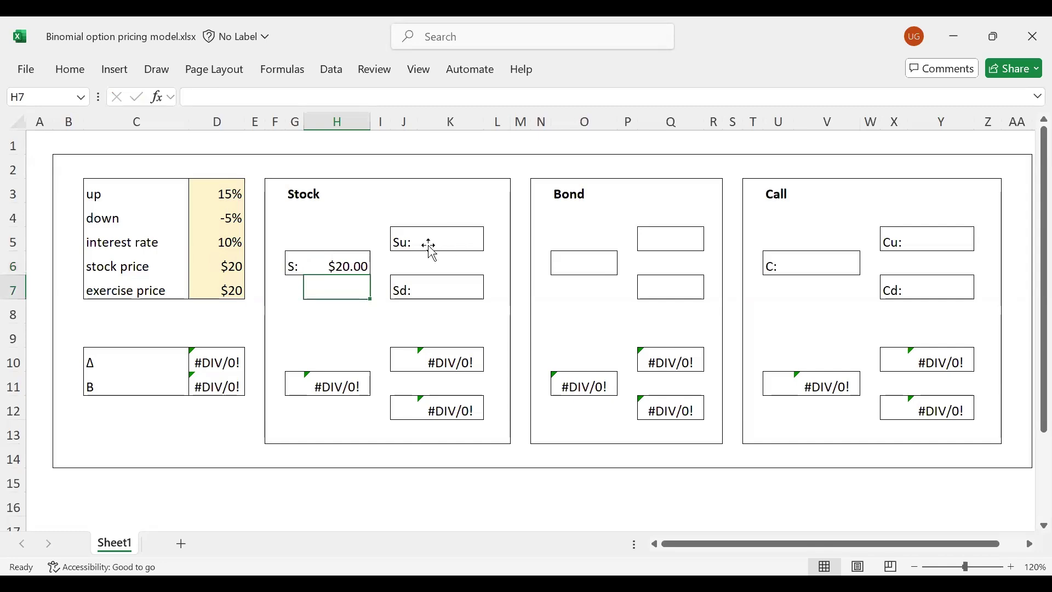
Set Su in K5 to =H6*(1+D3), giving $23.00
left_click(465, 242)
type("=")
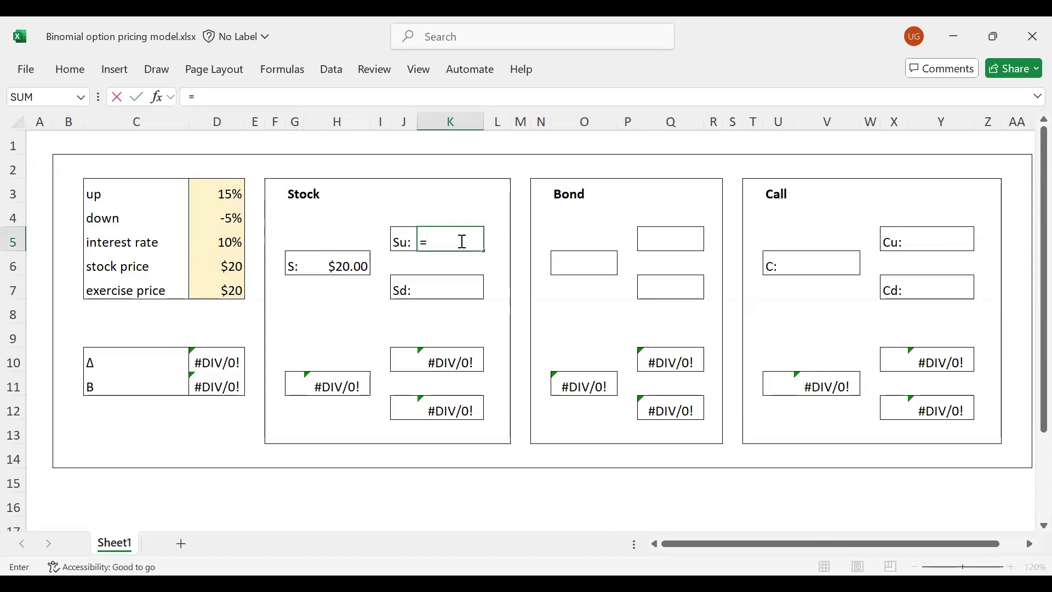
left_click(355, 264)
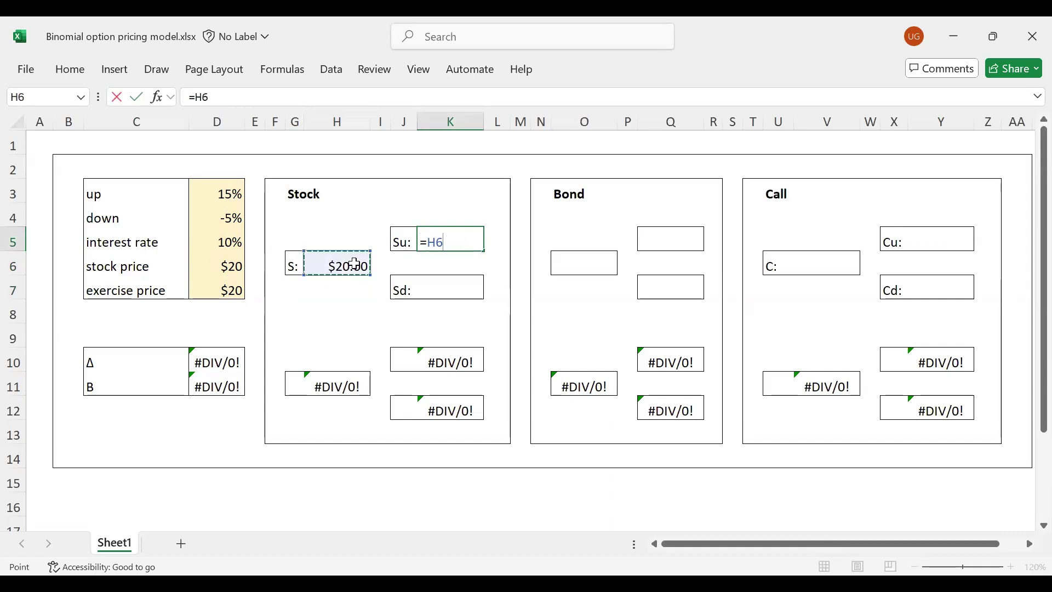
type("&")
key("BackSpace")
type("*")
type("1+")
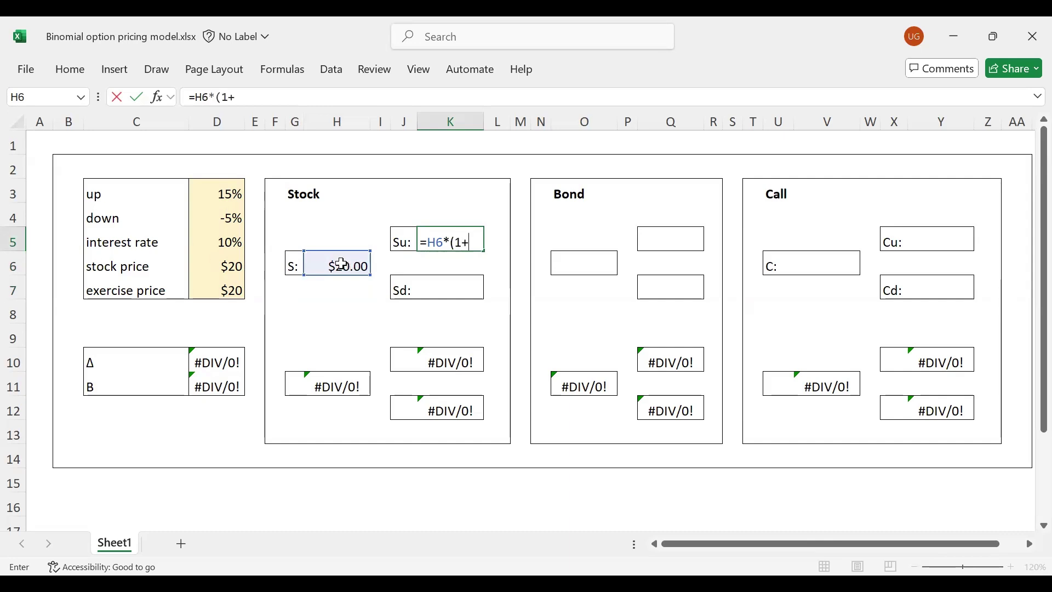
left_click(234, 192)
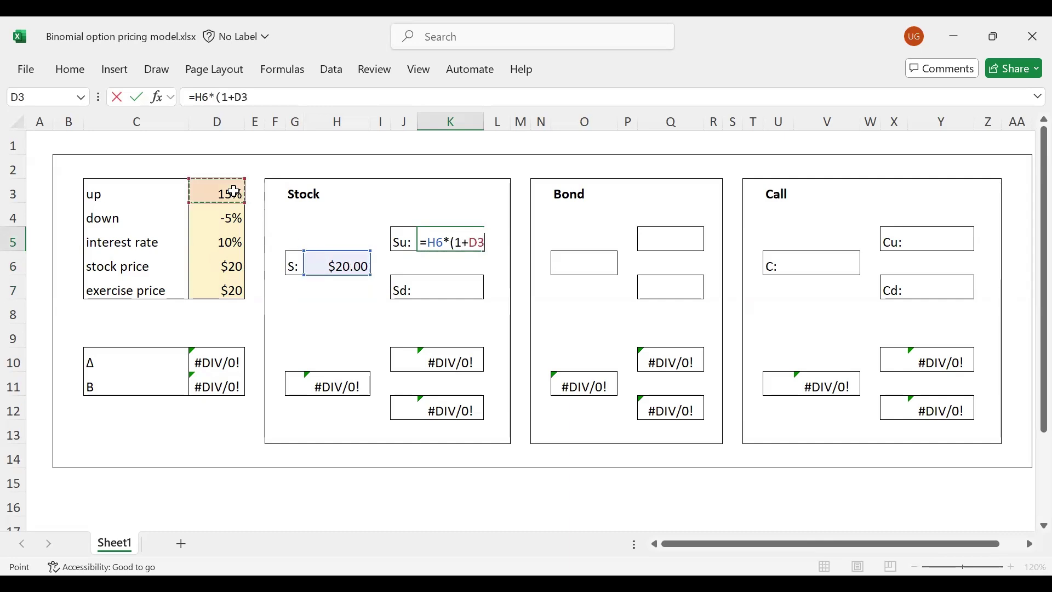
type(")")
key("Return")
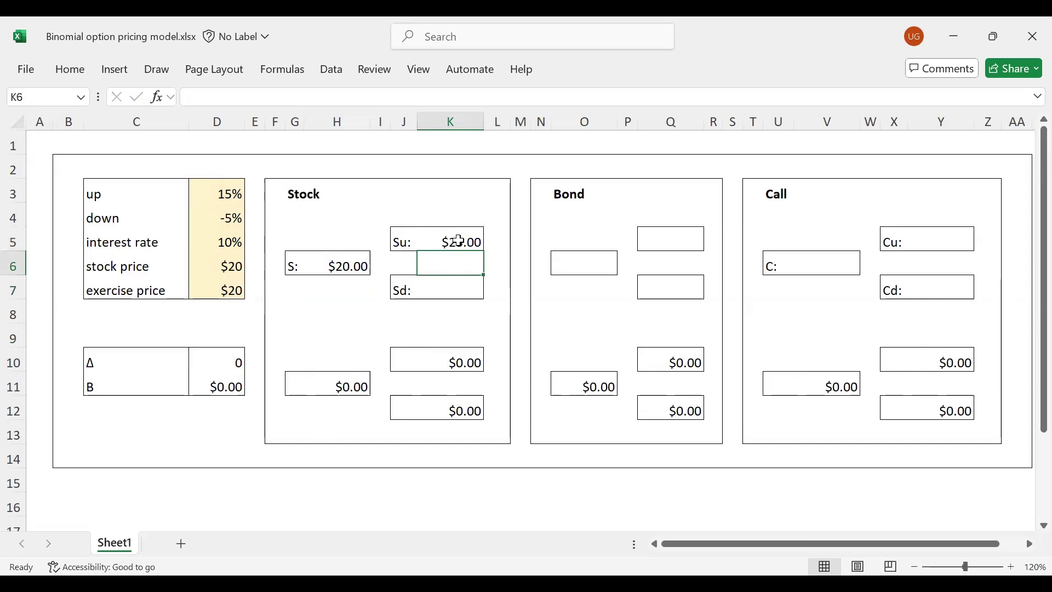
Set Sd in K7 to =H6*(1+D4), giving $19.00
left_click(458, 286)
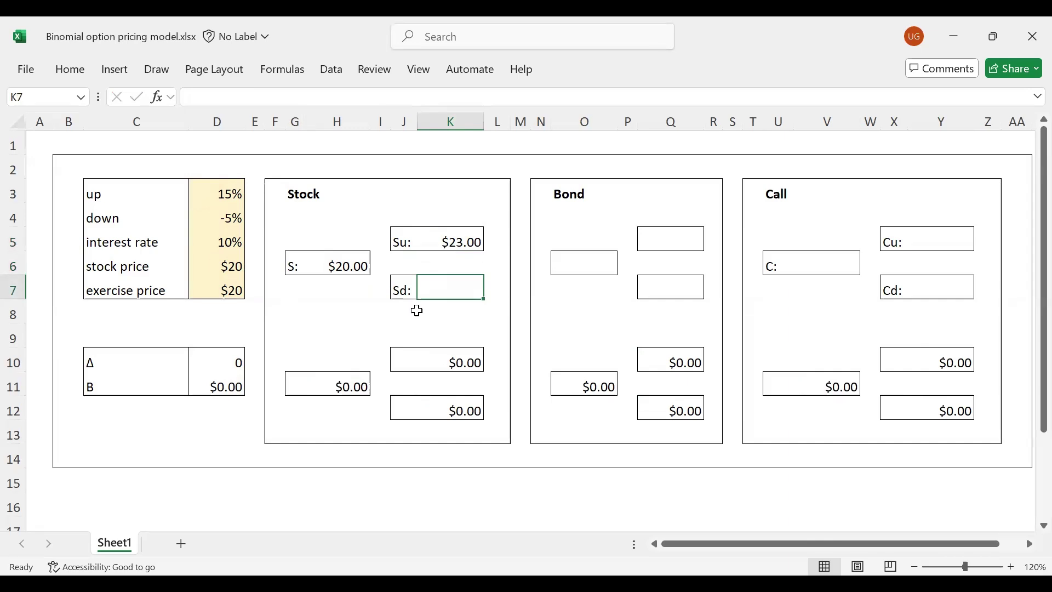
type("=")
left_click(353, 269)
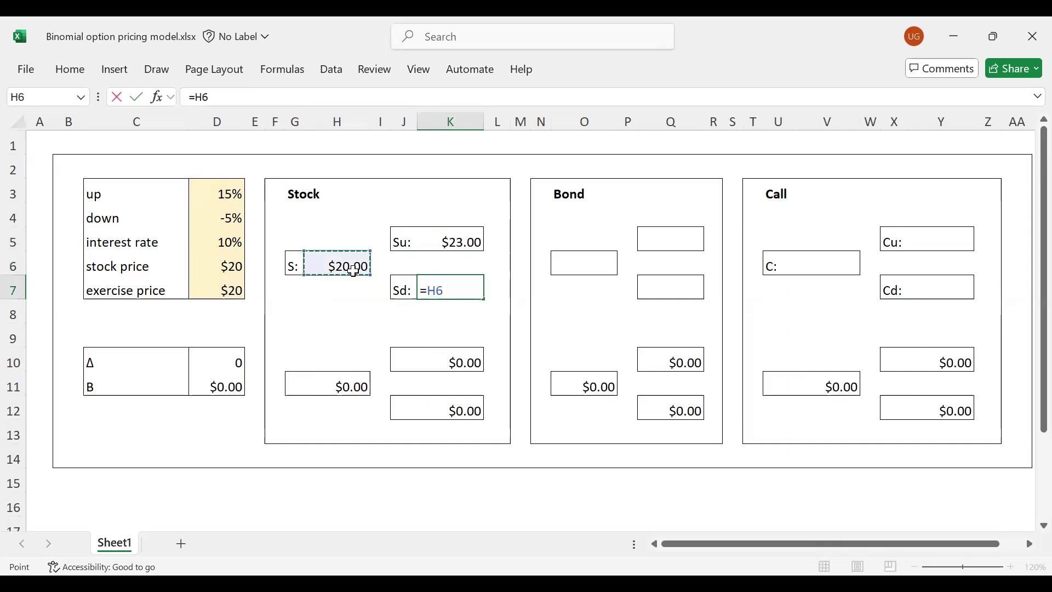
type("*(")
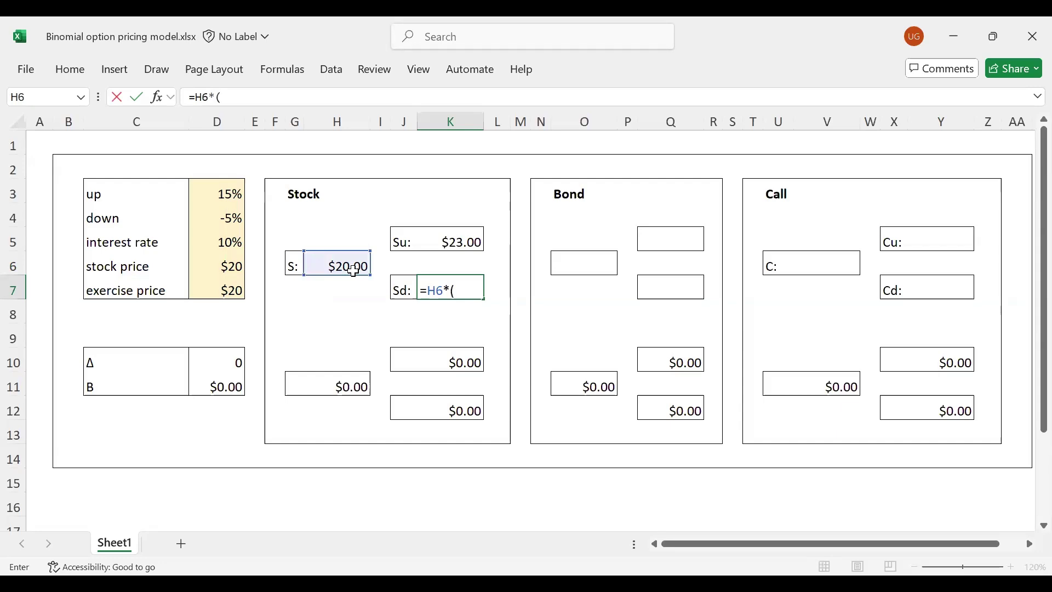
type("1+")
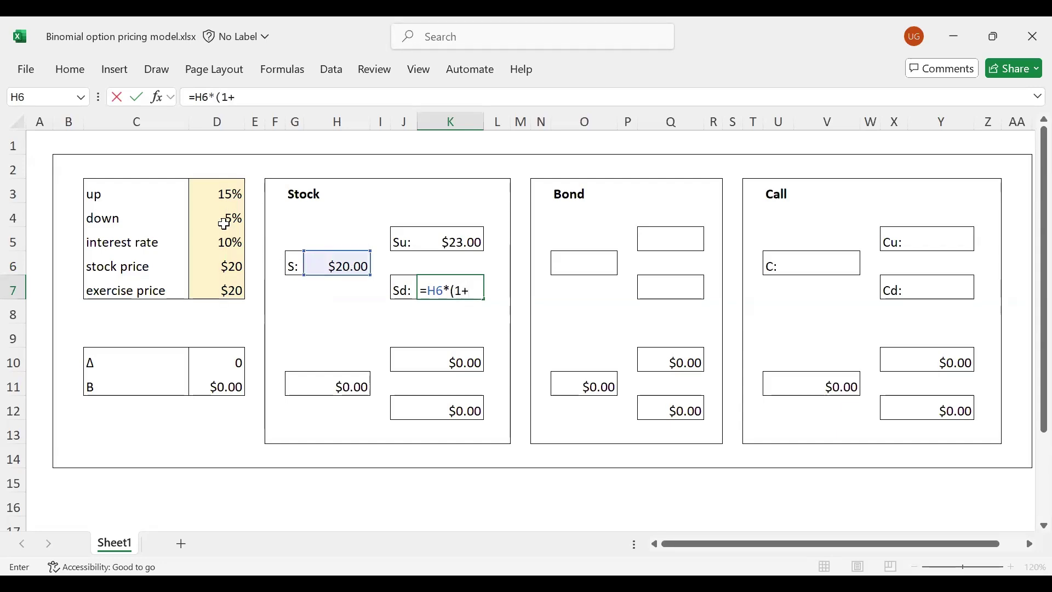
left_click(225, 220)
type(")")
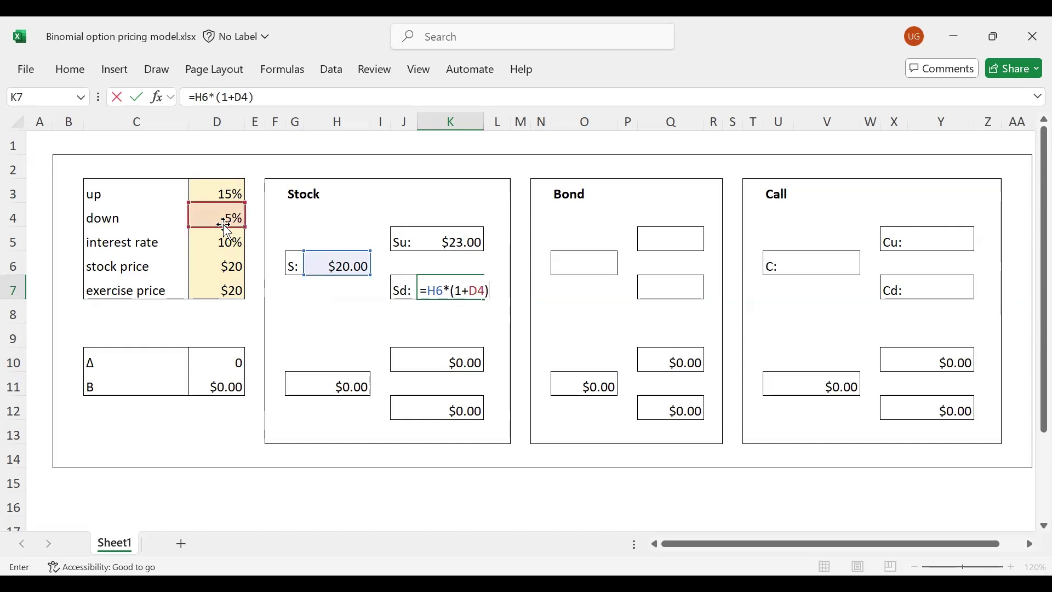
key("Return")
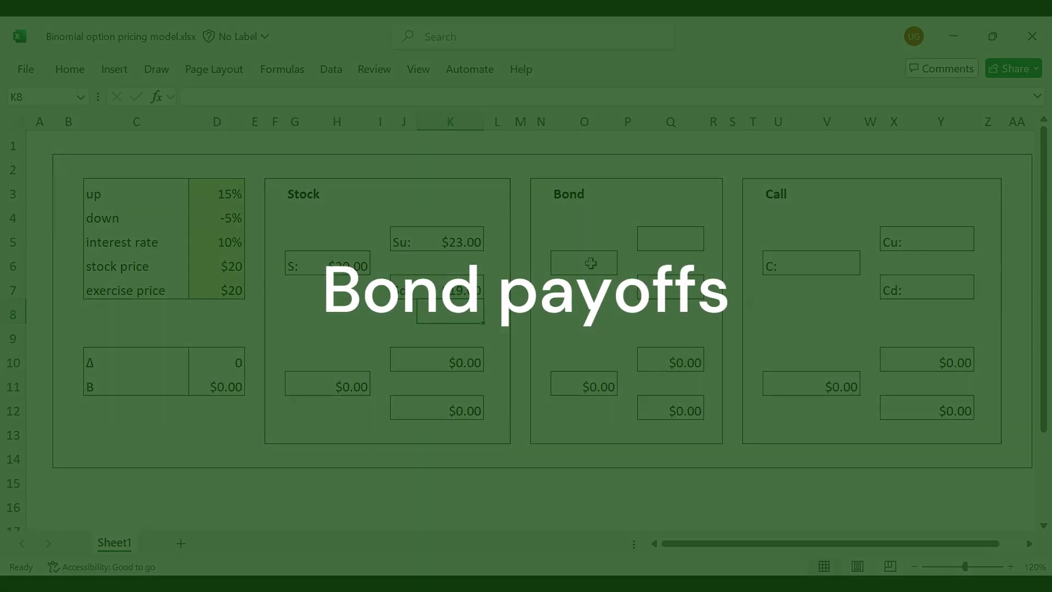
Start the bond at 1 in O6 and set its up payoff Q5 to =O6*(1+D5)
left_click(591, 263)
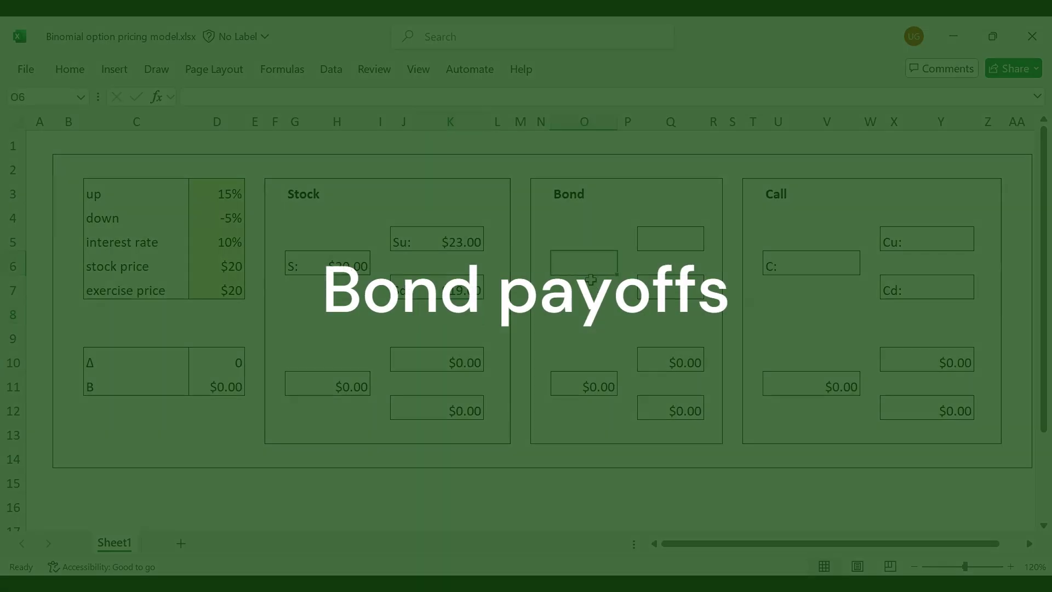
type("1")
key("Return")
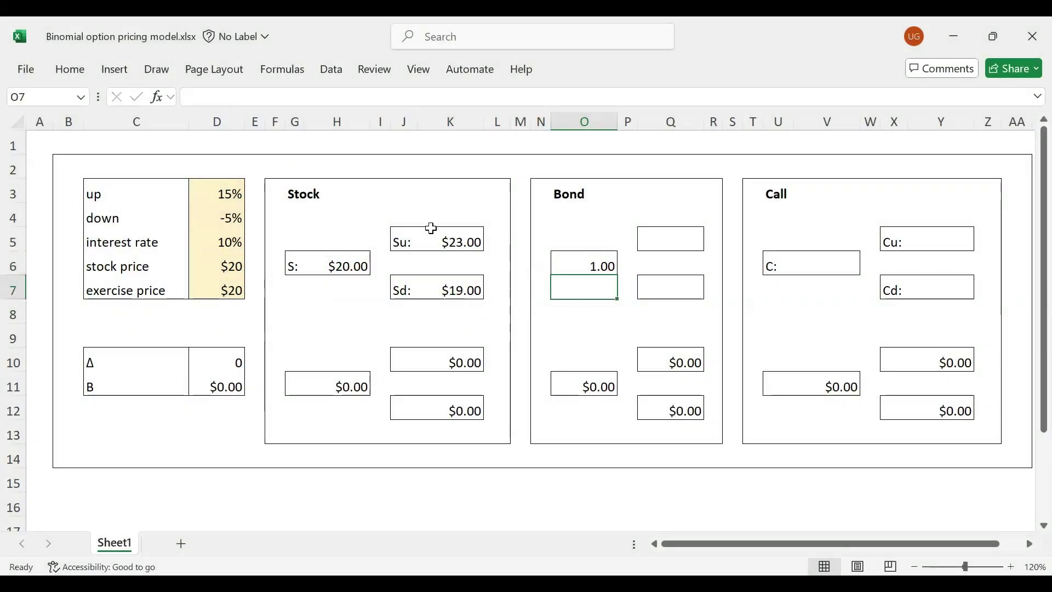
left_click(665, 238)
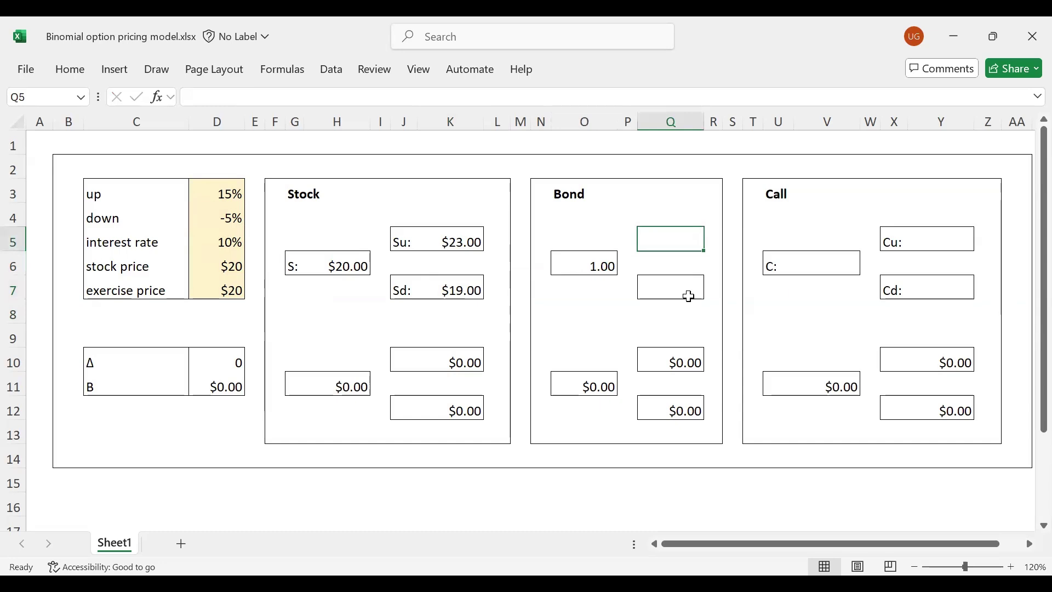
type("=")
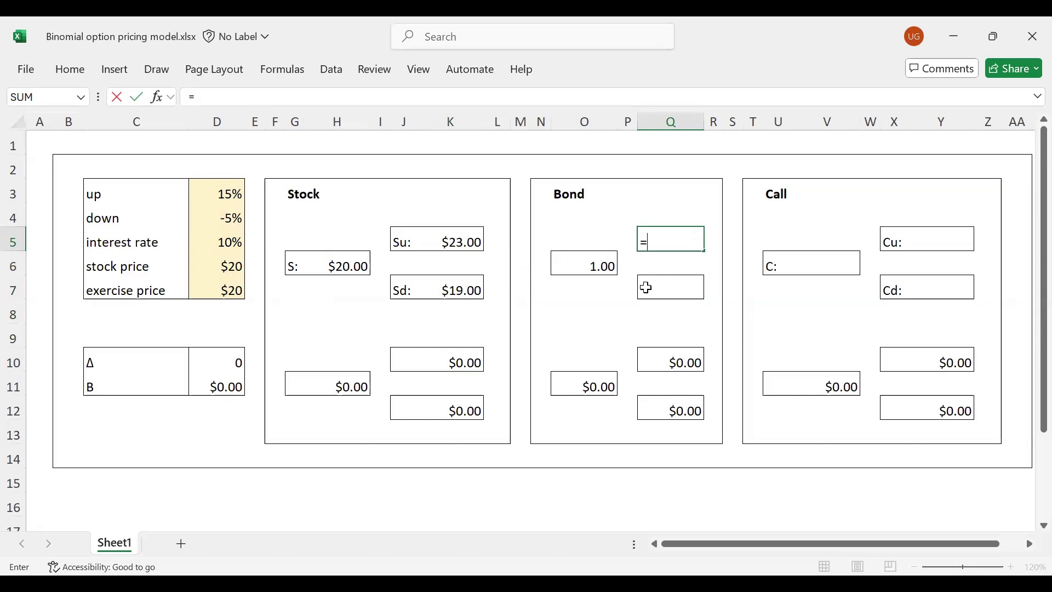
left_click(595, 272)
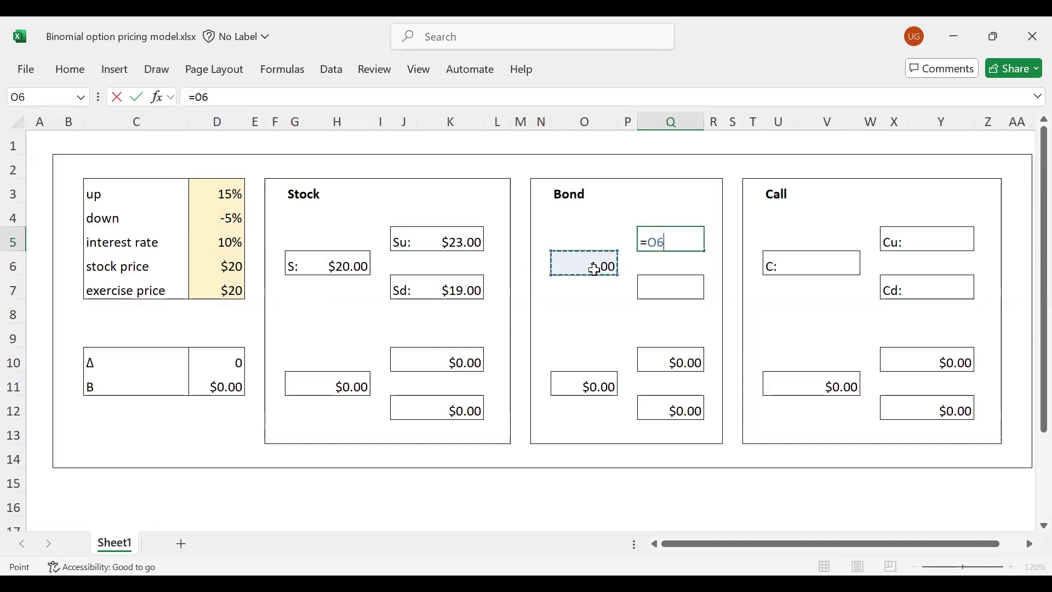
type("*(")
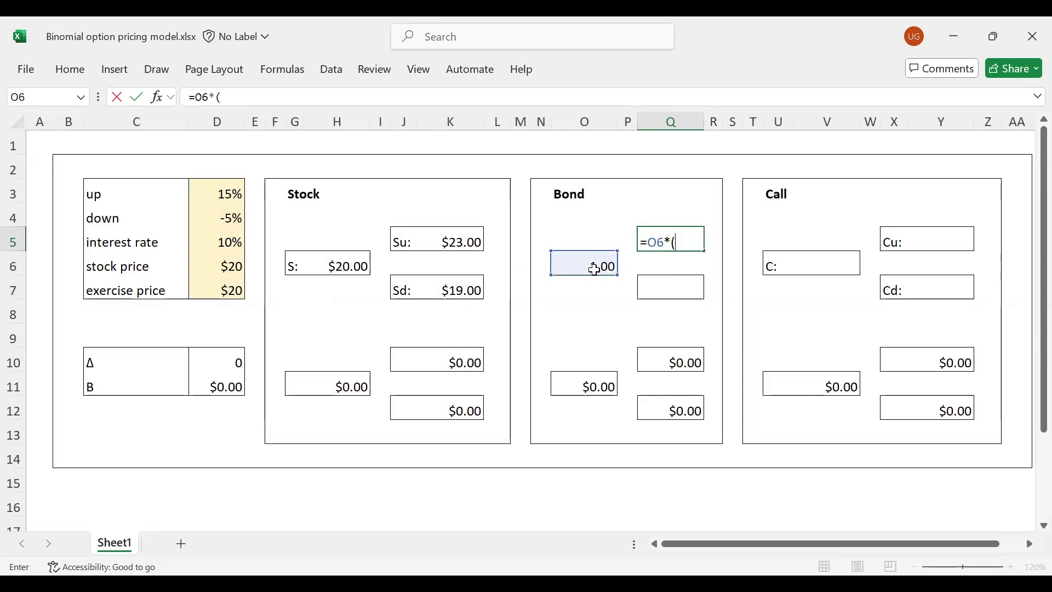
type("1+")
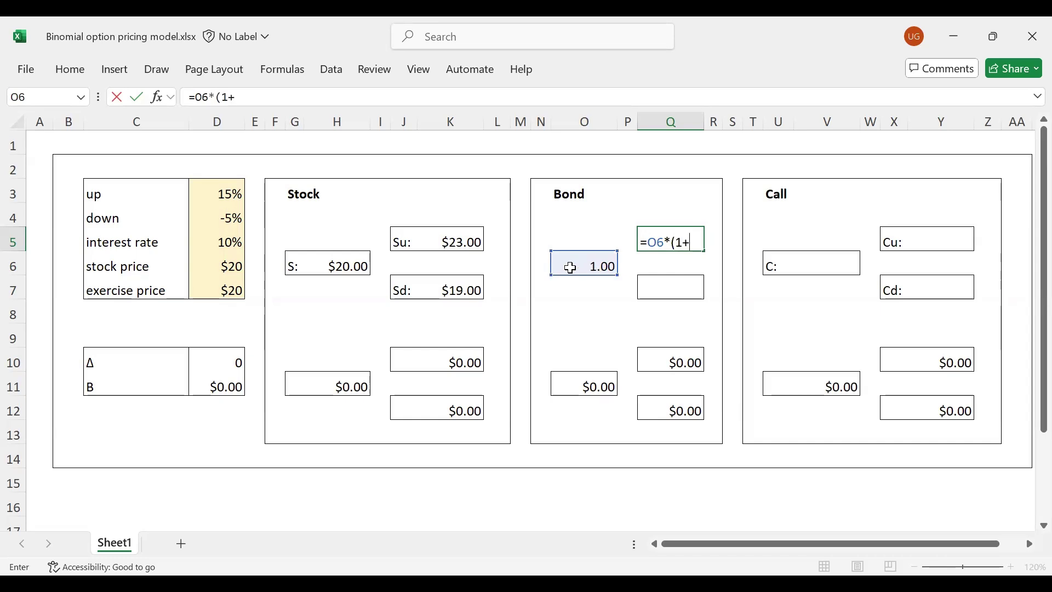
left_click(229, 245)
type(")")
key("Return")
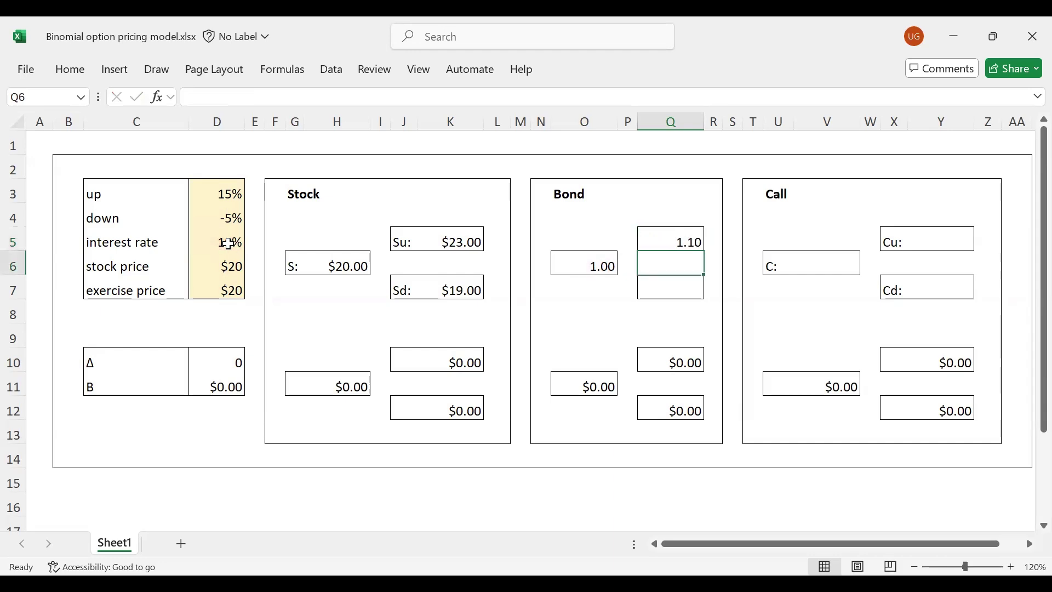
Set the bond's down payoff Q7 to =O6*(1+D5), also showing 1.10
left_click(691, 283)
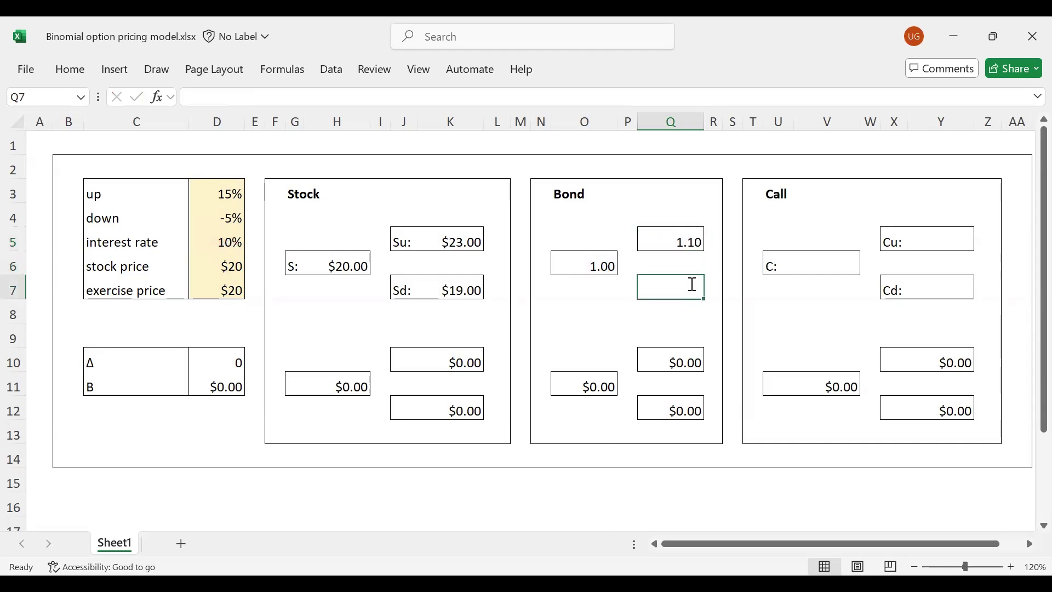
type("=1*(")
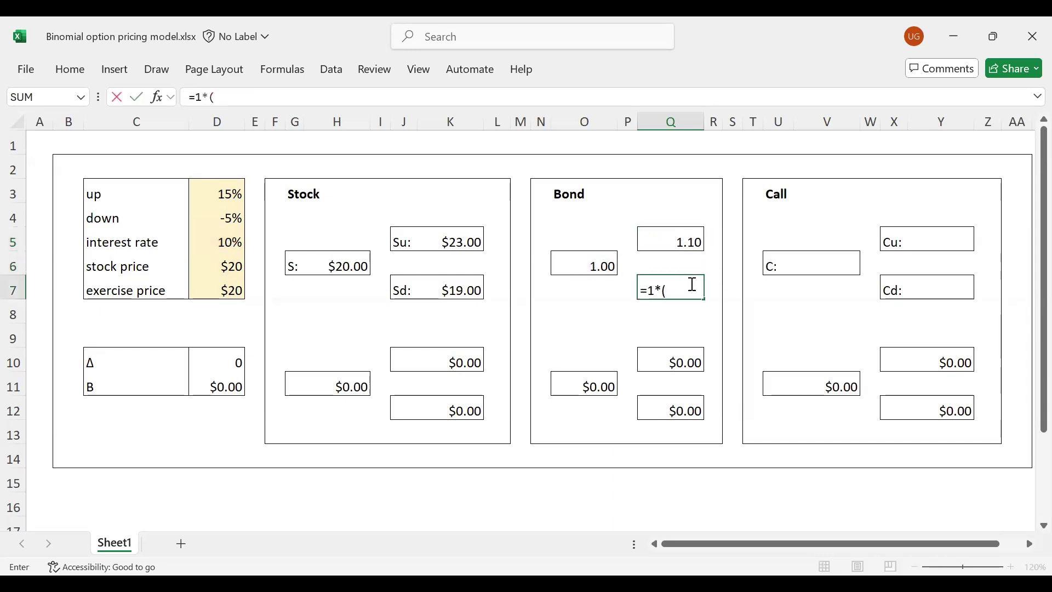
key("BackSpace")
key("BackSpace")
key("BackSpace")
left_click(581, 267)
type("*")
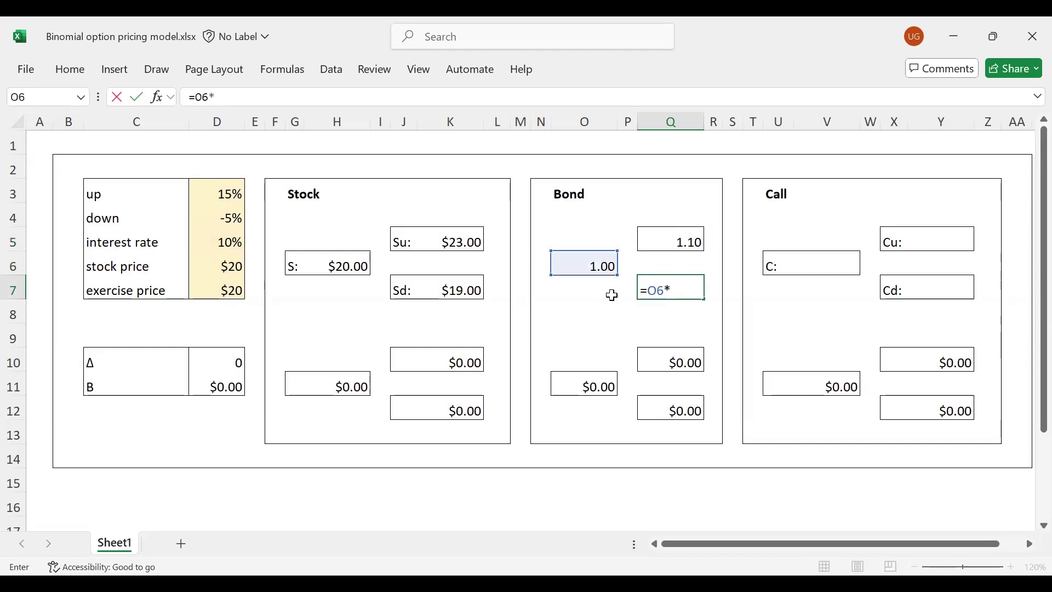
type("(1+")
left_click(230, 245)
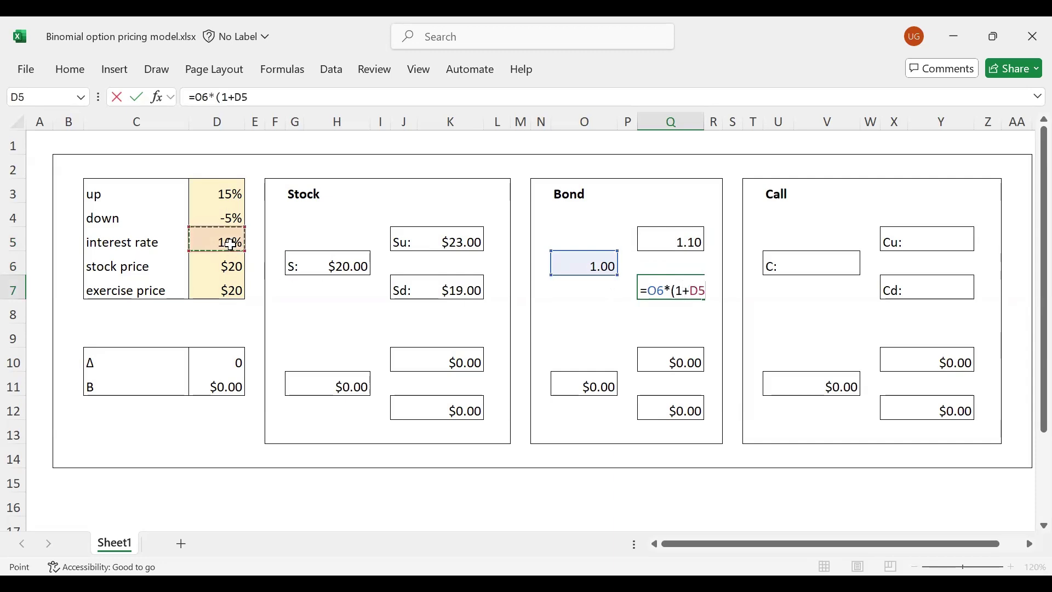
type(")")
key("Return")
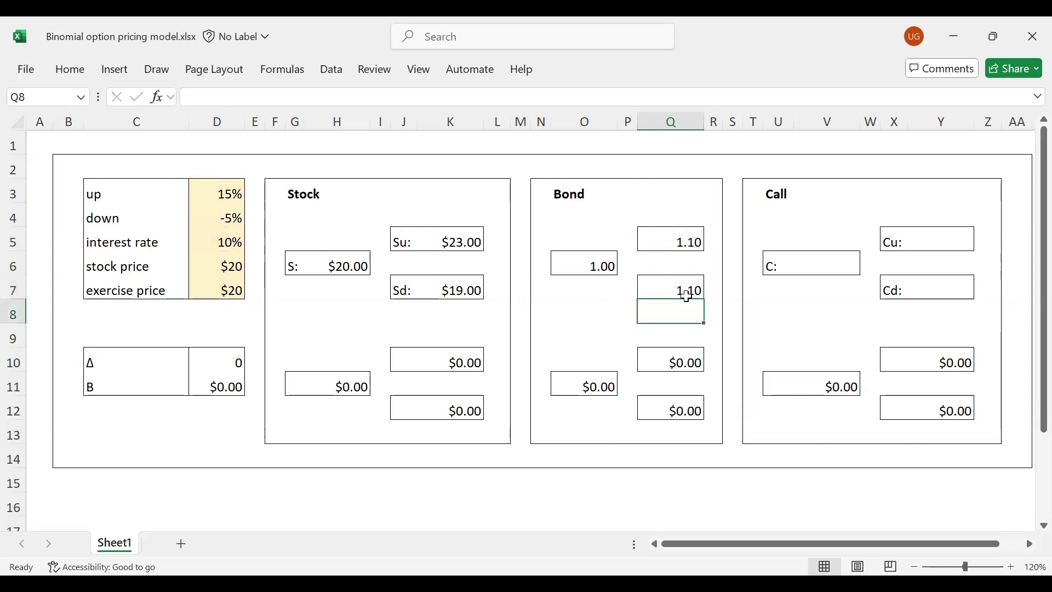
left_click(686, 241)
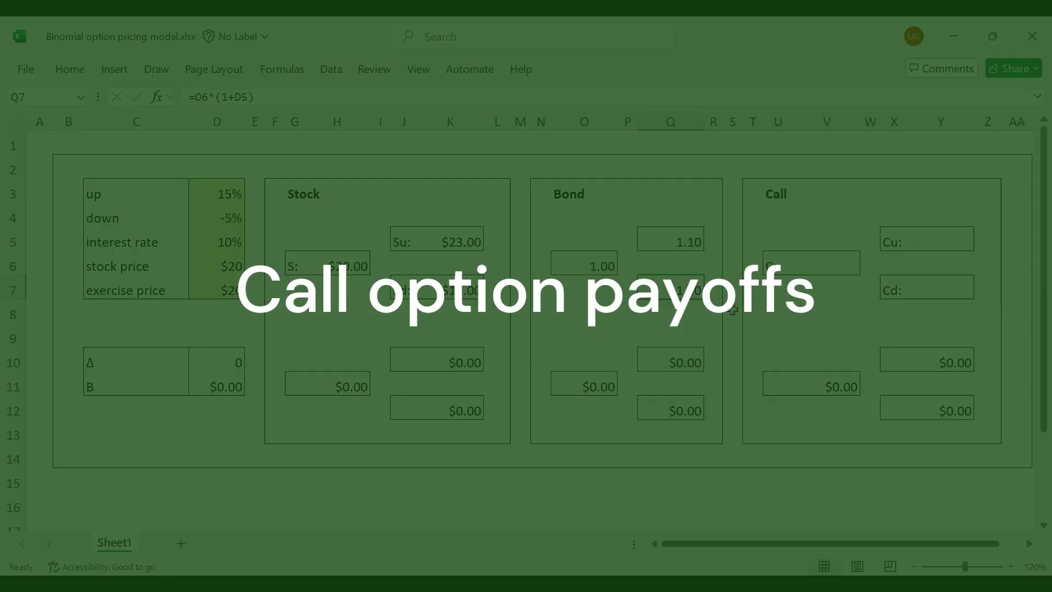
left_click(831, 268)
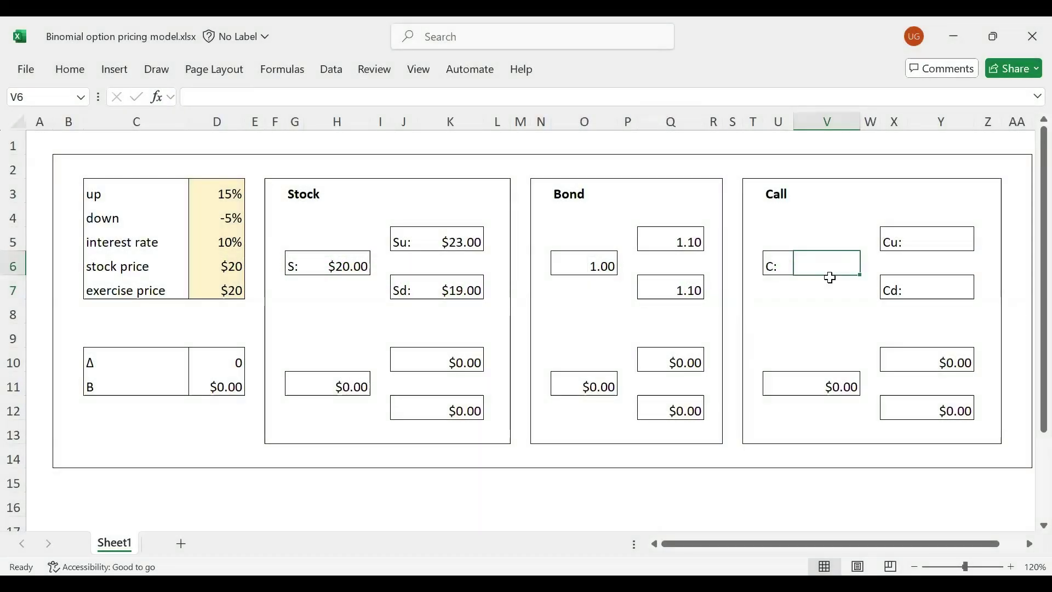
type("?")
key("Return")
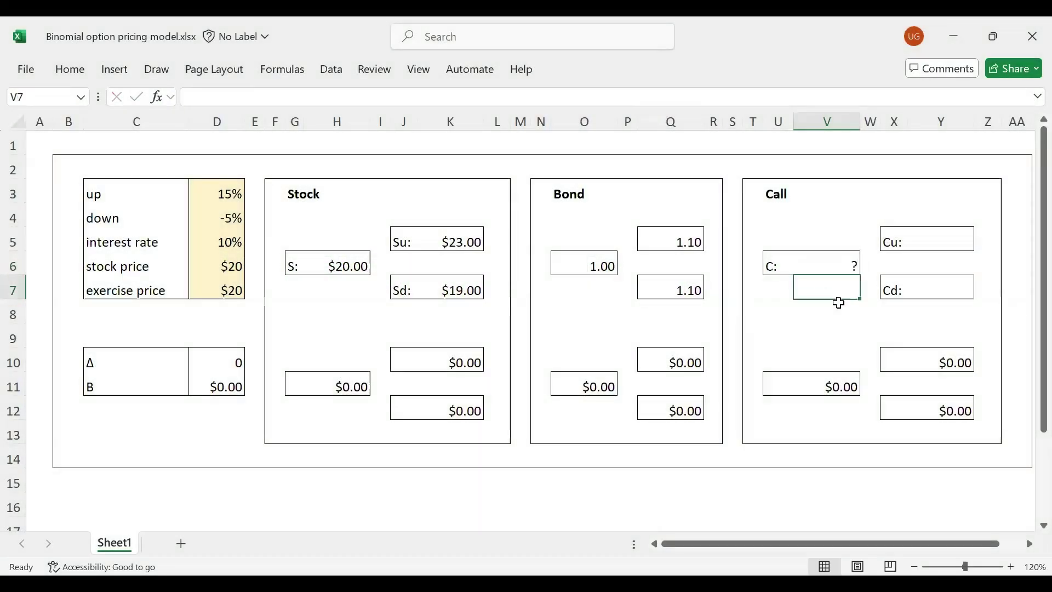
left_click(838, 263)
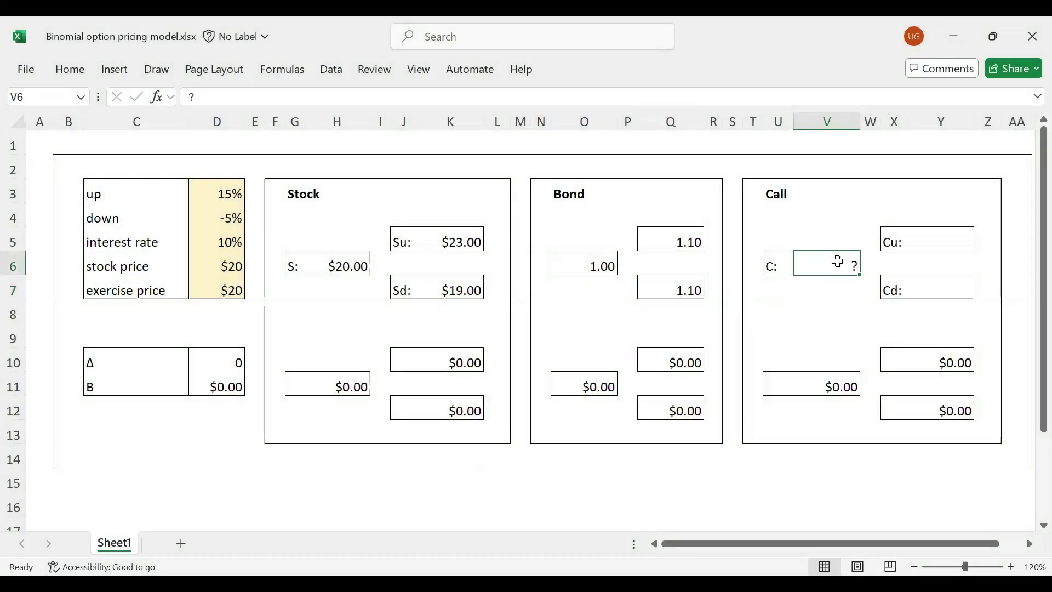
left_click(960, 241)
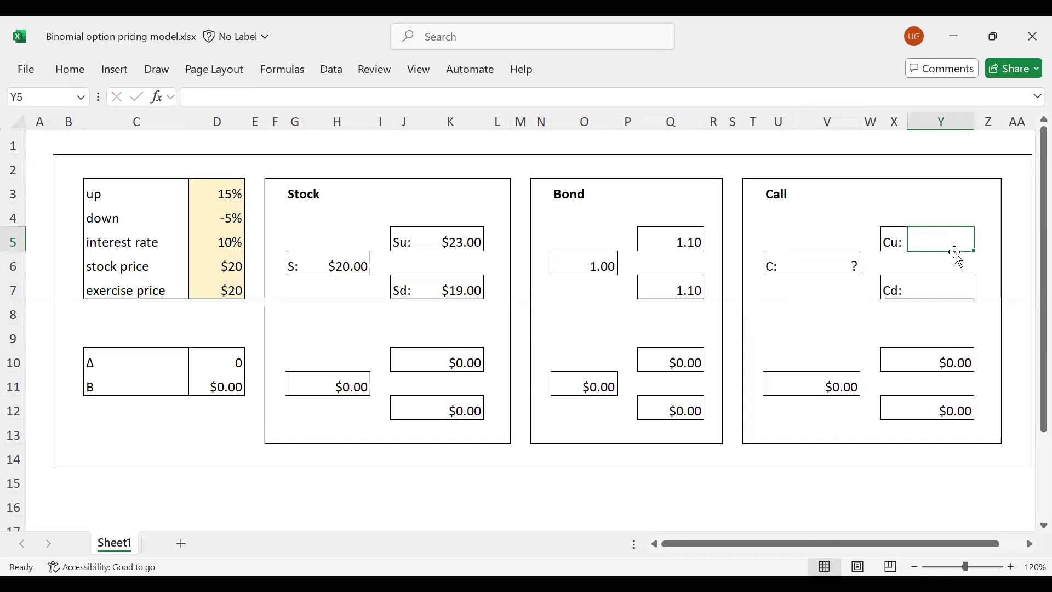
Enter =MAX(0,K5-D7) in Cu (Y5), showing $3.00, and check it against Su
type("+")
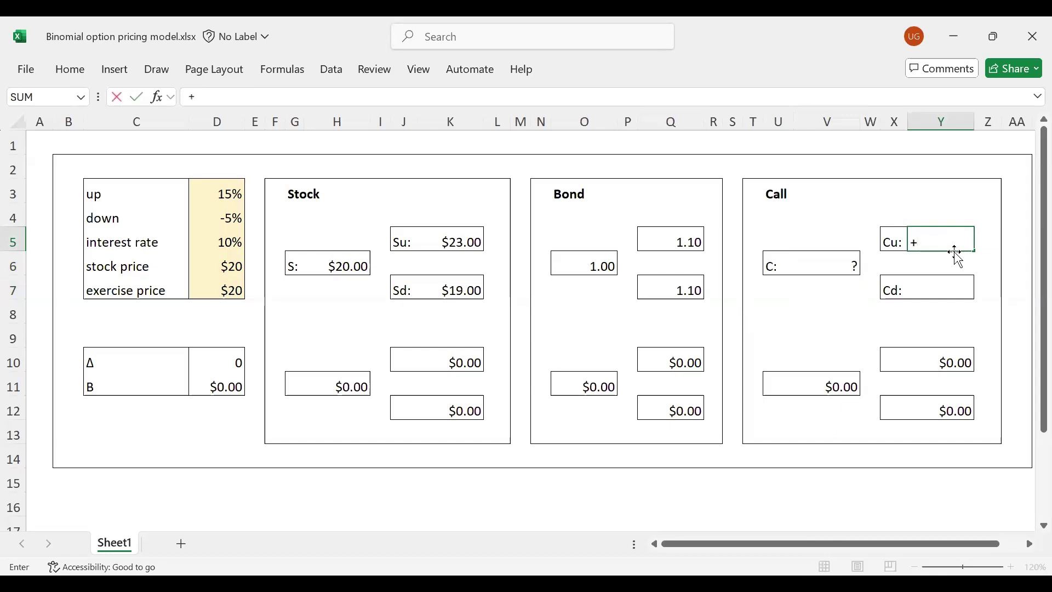
key("BackSpace")
type("=(")
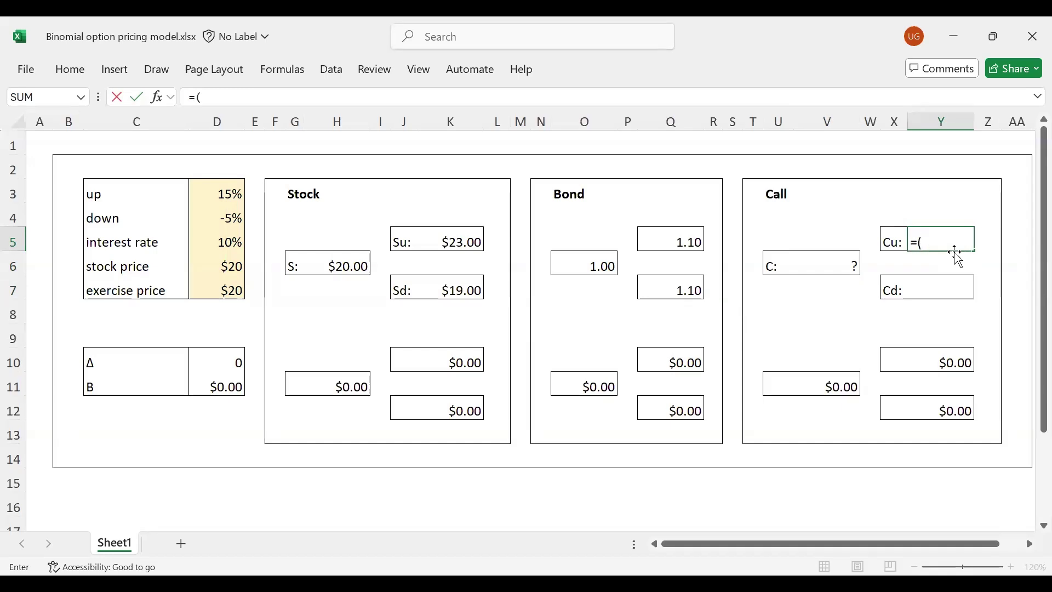
key("BackSpace")
type("max(")
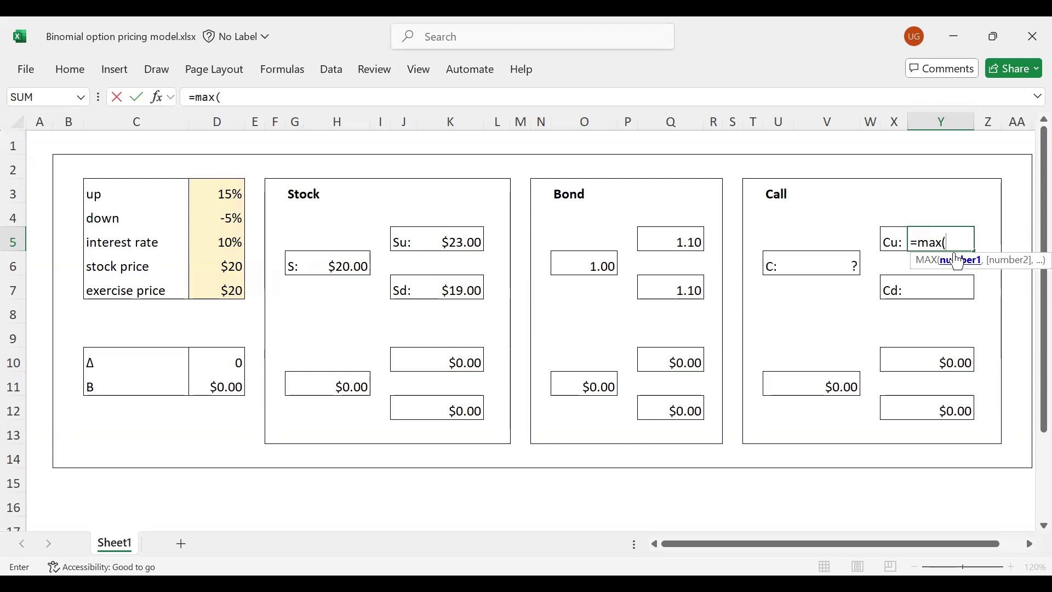
type("0")
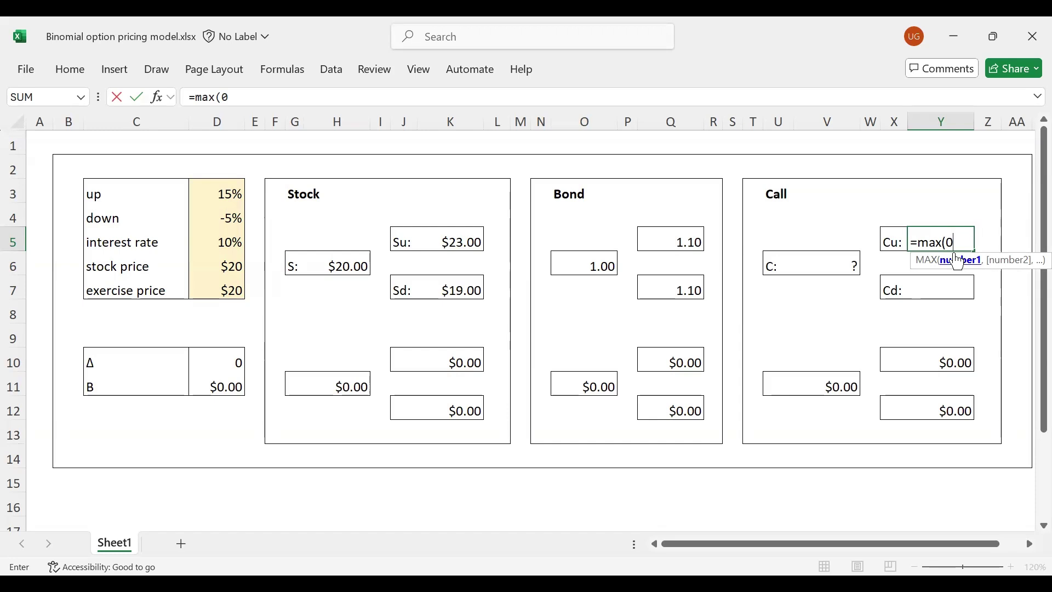
type(",")
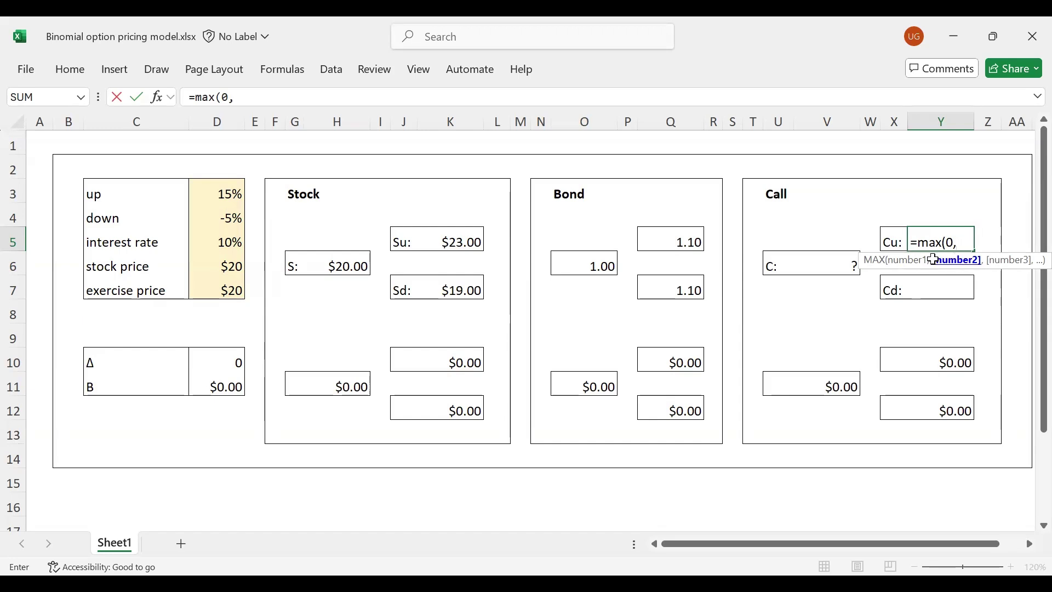
left_click(214, 266)
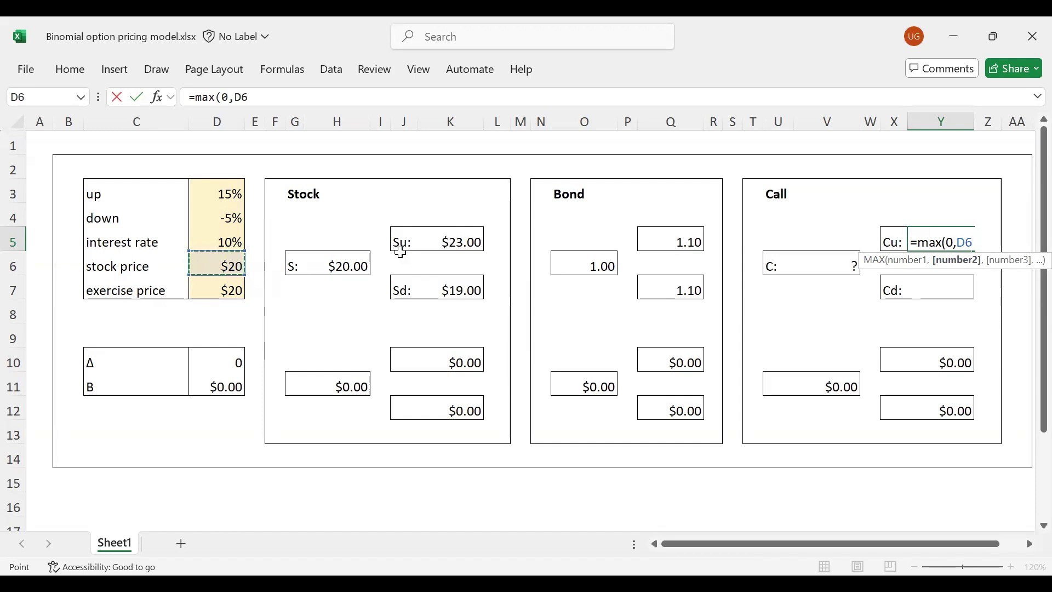
left_click(455, 242)
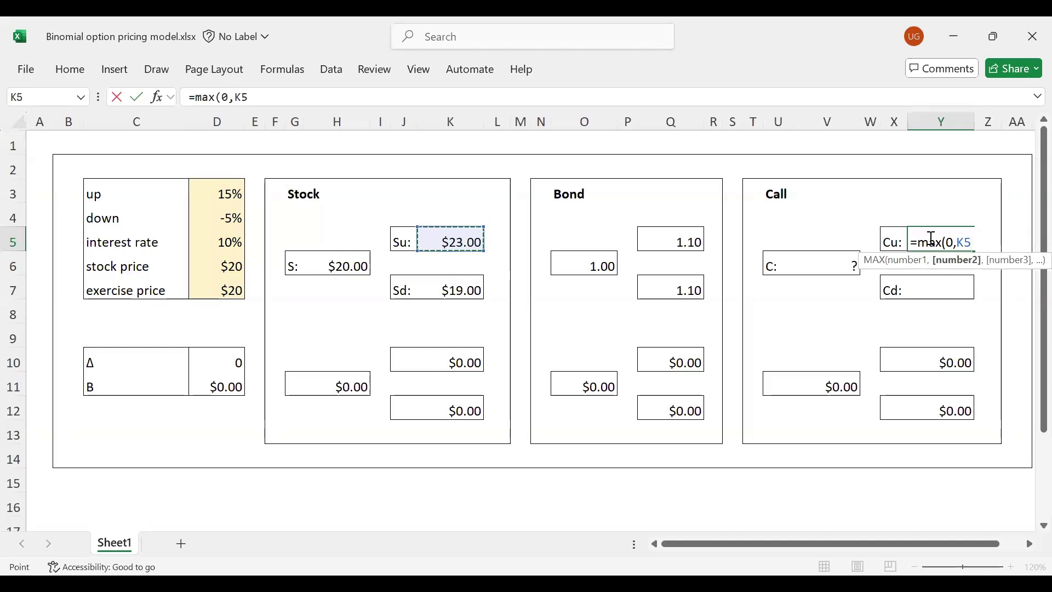
type("-")
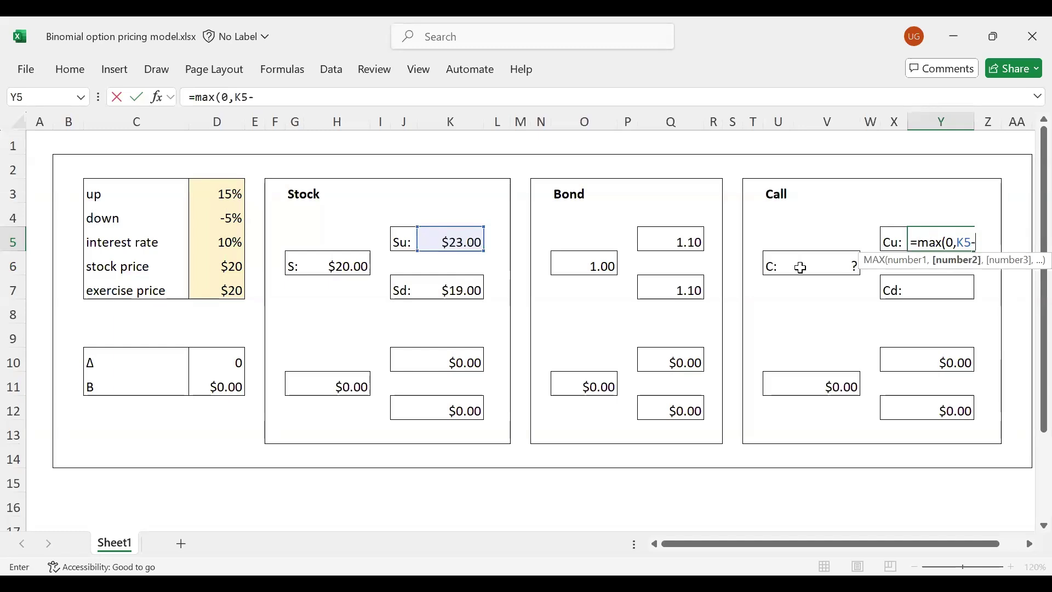
left_click(202, 286)
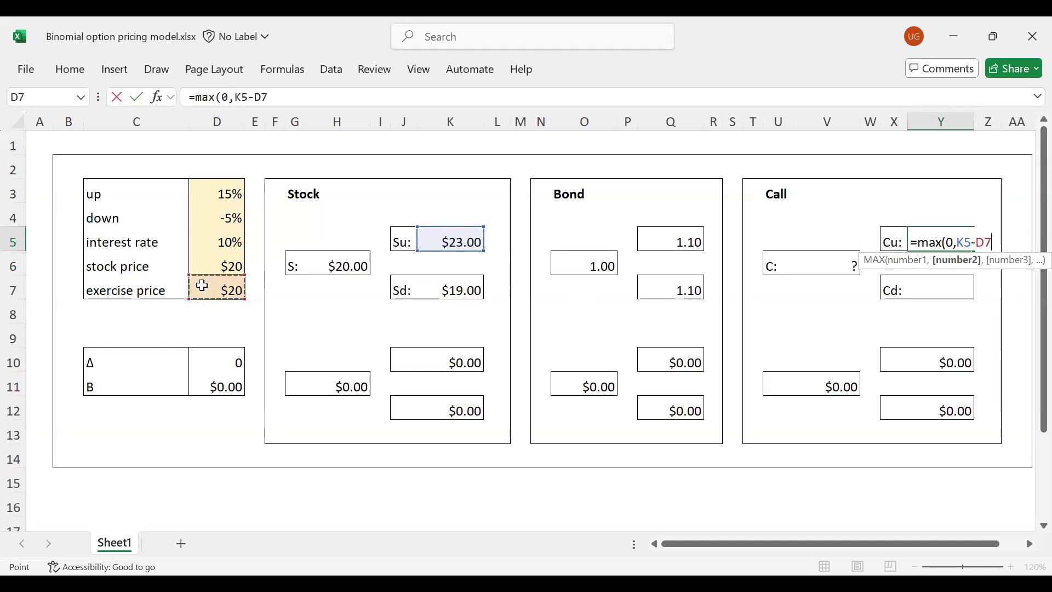
type(")")
key("Return")
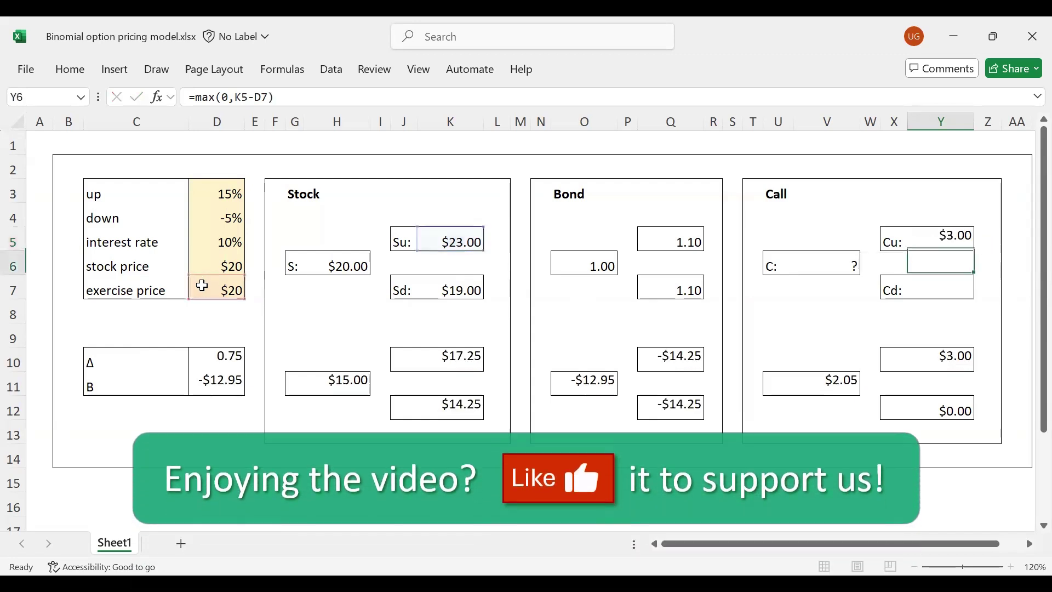
left_click(954, 243)
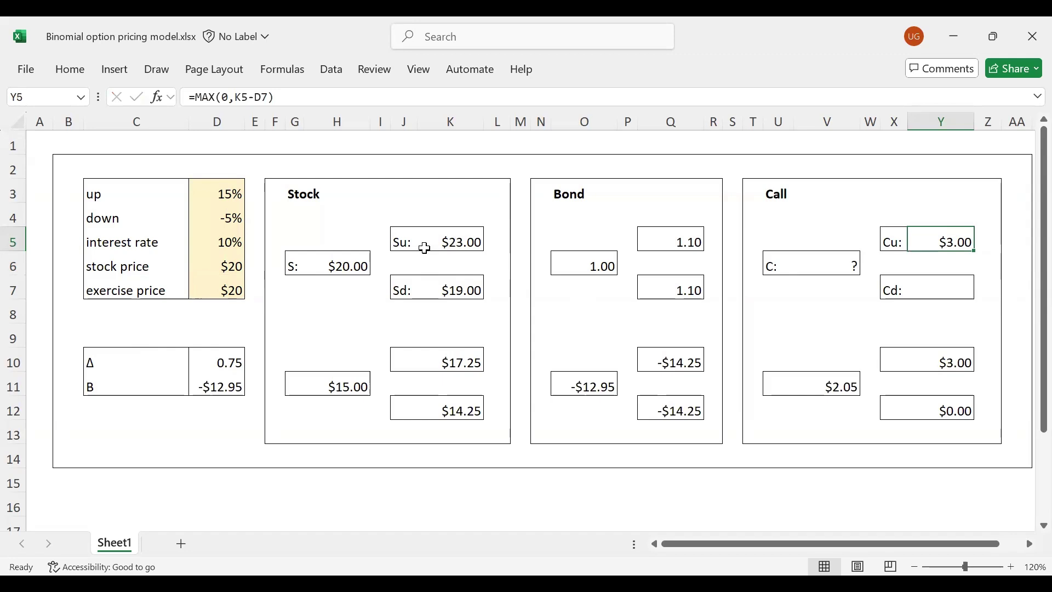
left_click(455, 244)
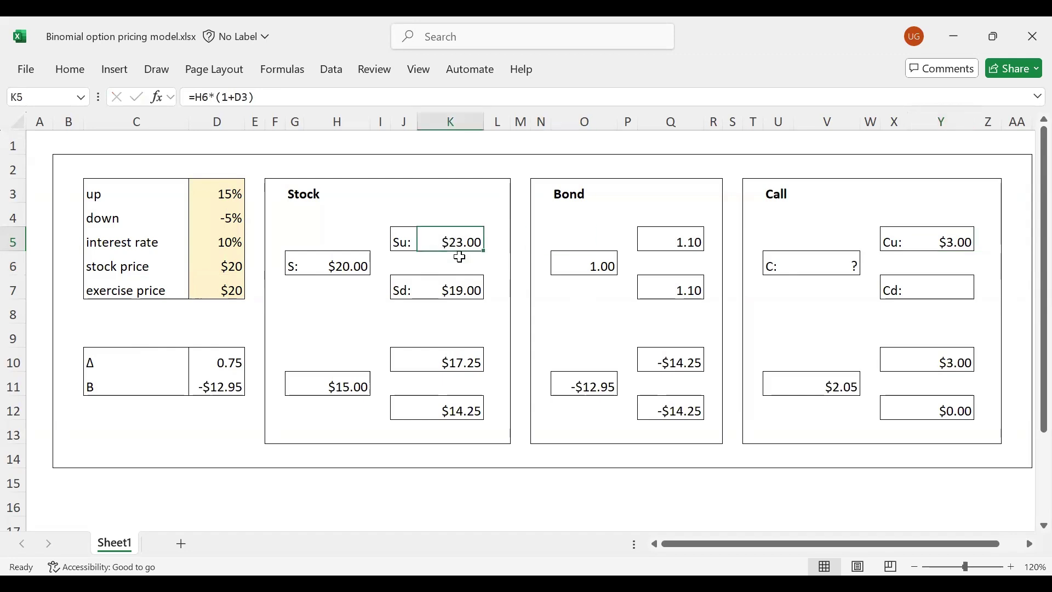
Enter =MAX(0,K7-D7) in Cd (Y7), showing $0.00
left_click(948, 240)
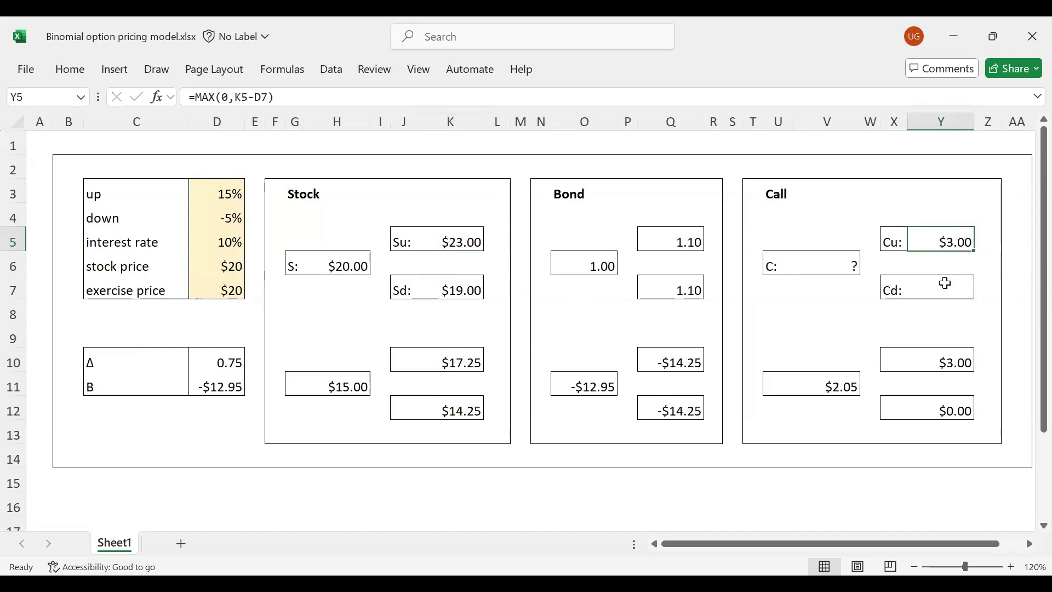
left_click(951, 291)
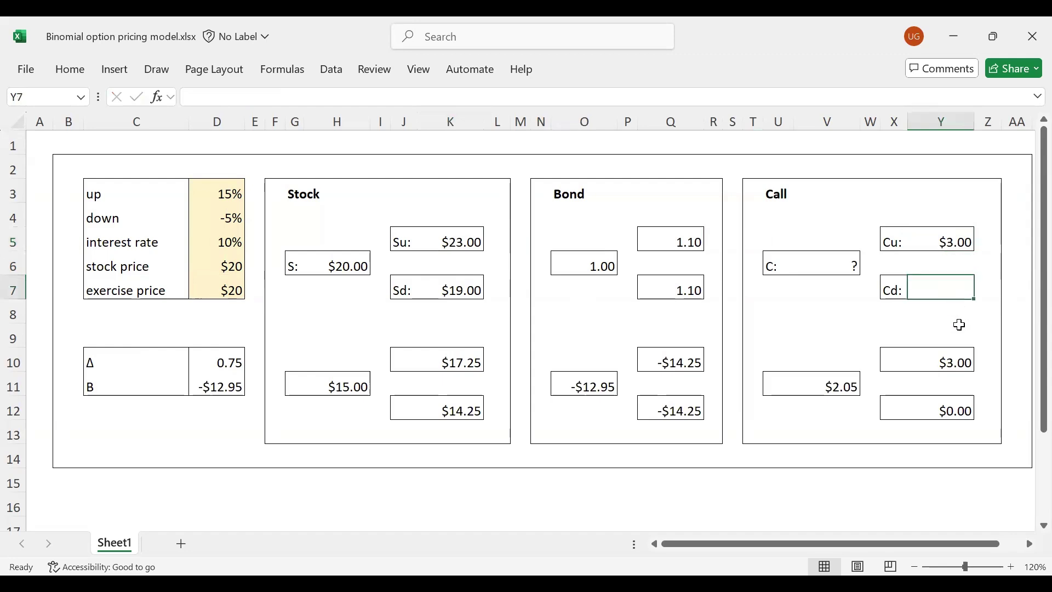
type("=")
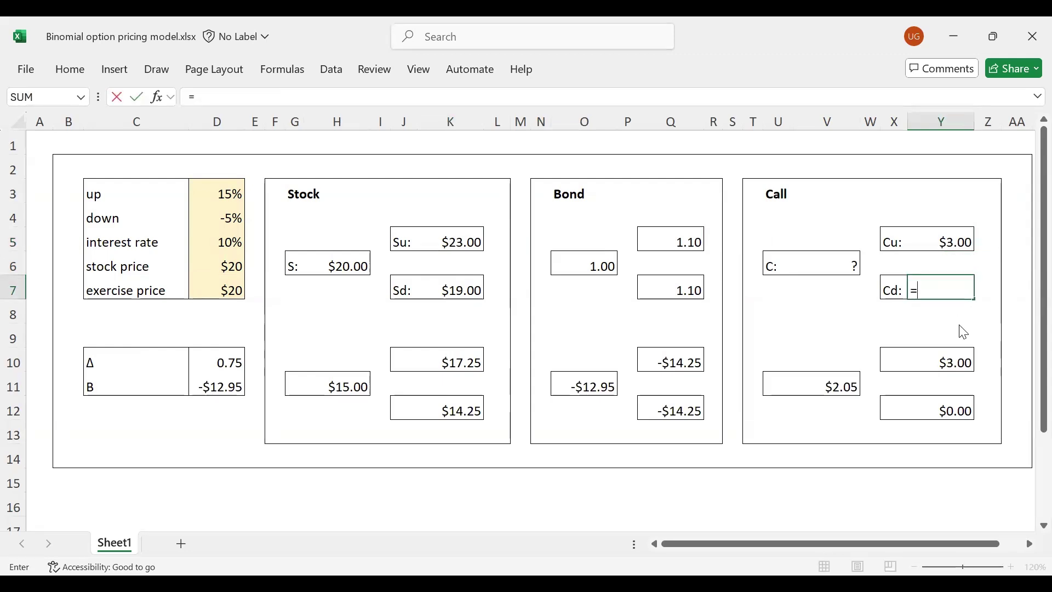
type("max(0,")
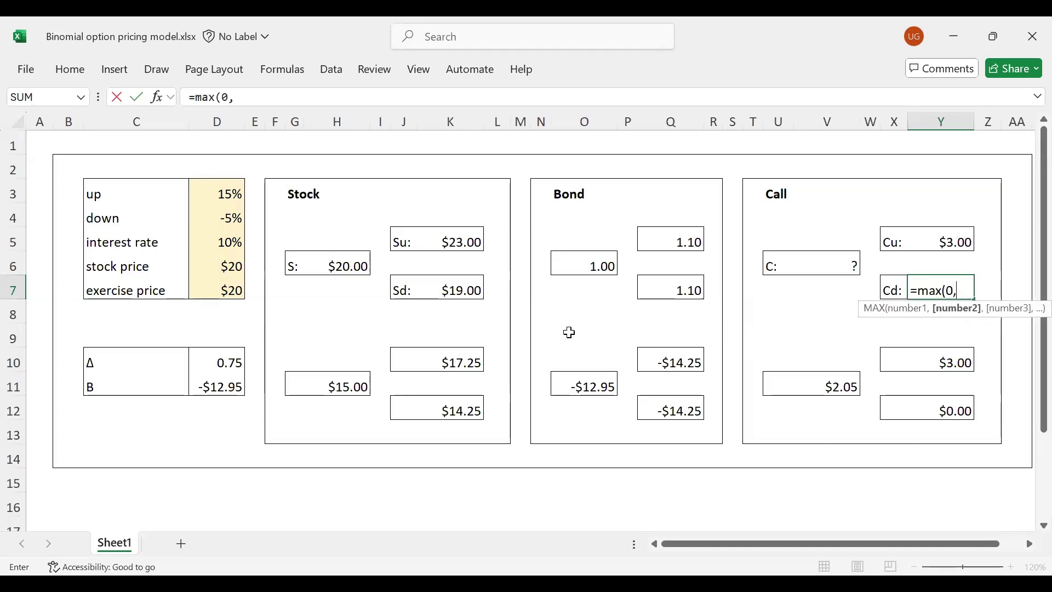
left_click(462, 288)
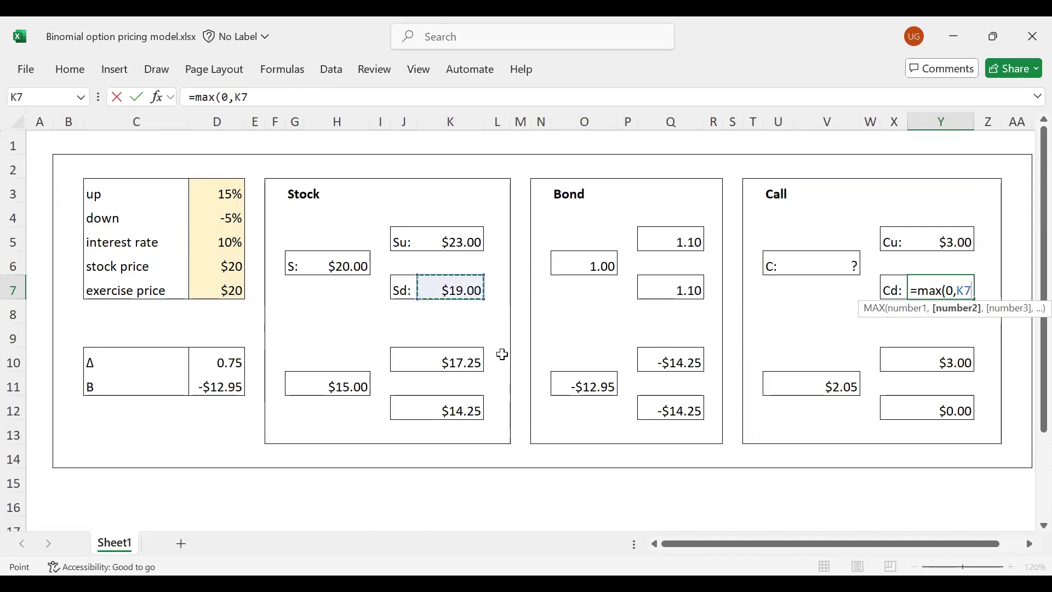
type("-")
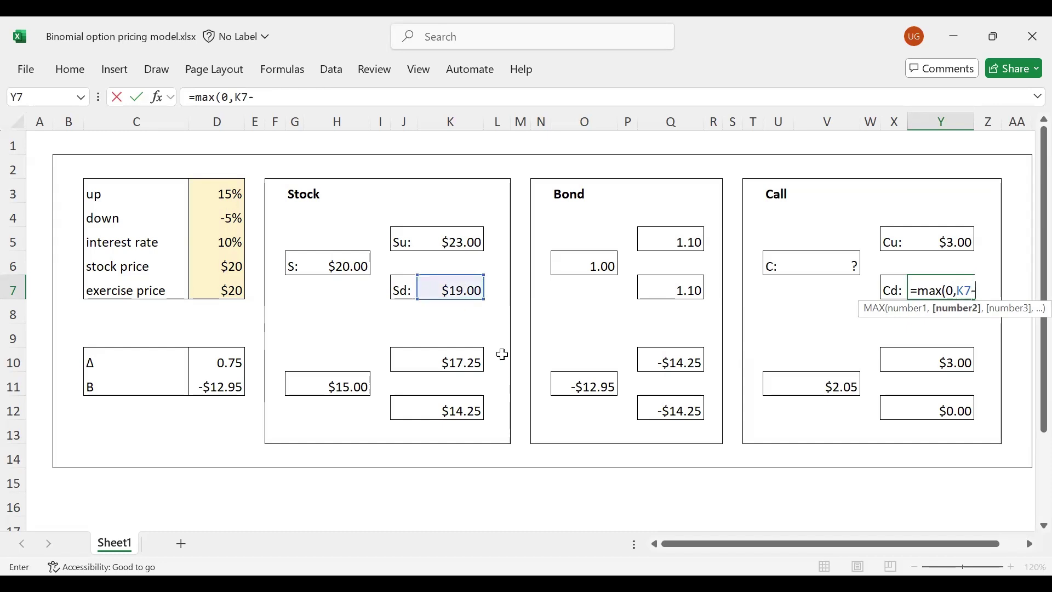
left_click(236, 291)
type(")")
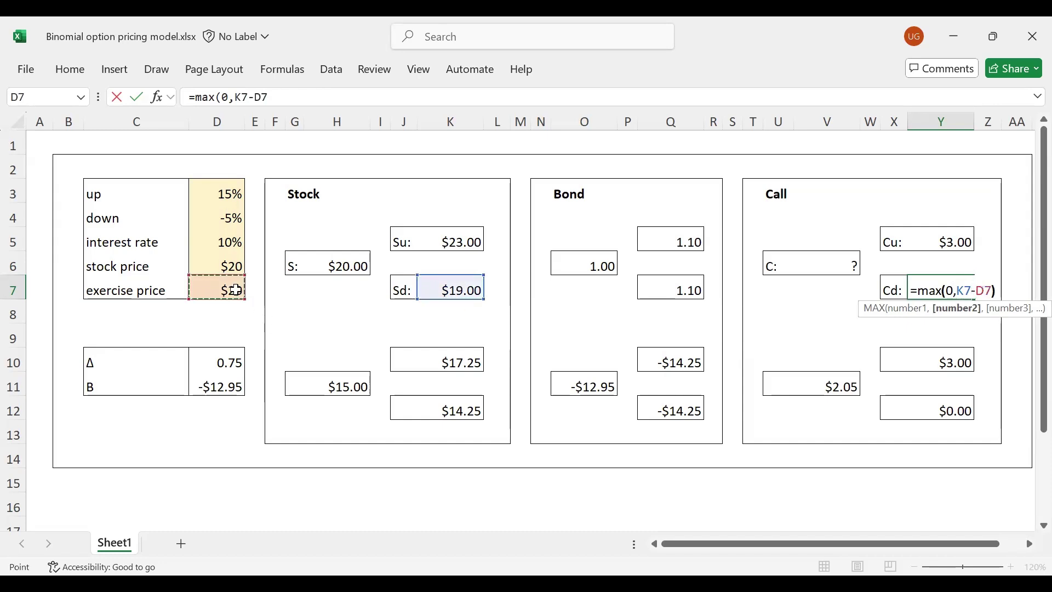
key("Return")
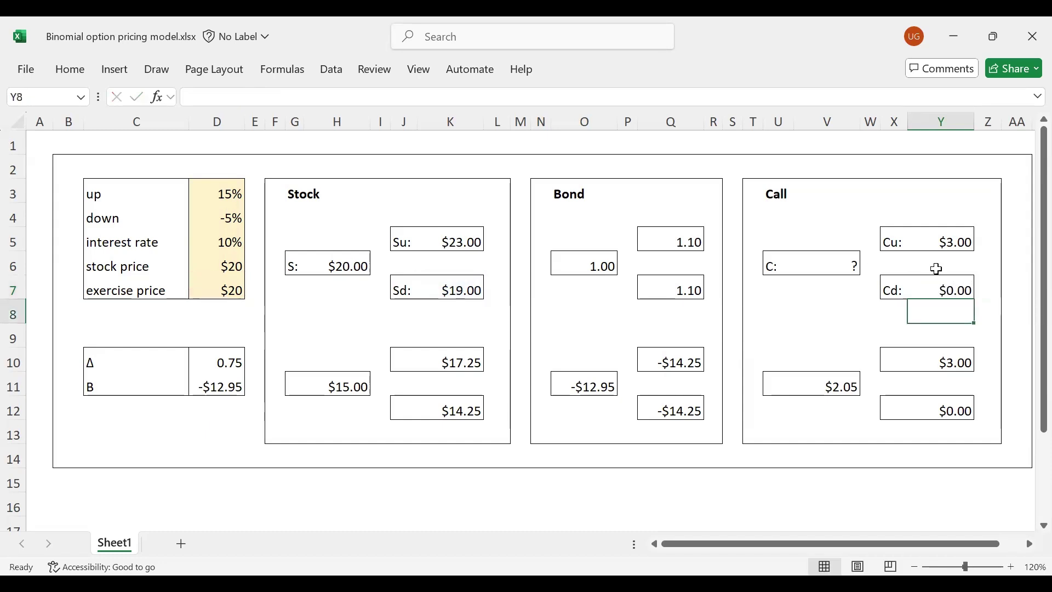
left_click(942, 289)
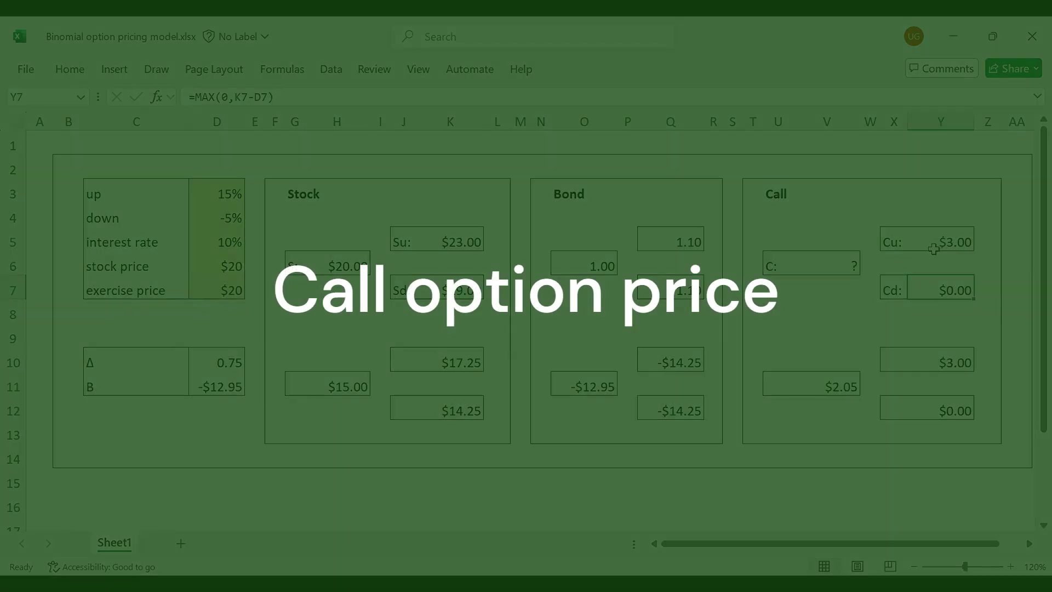
left_click(848, 259)
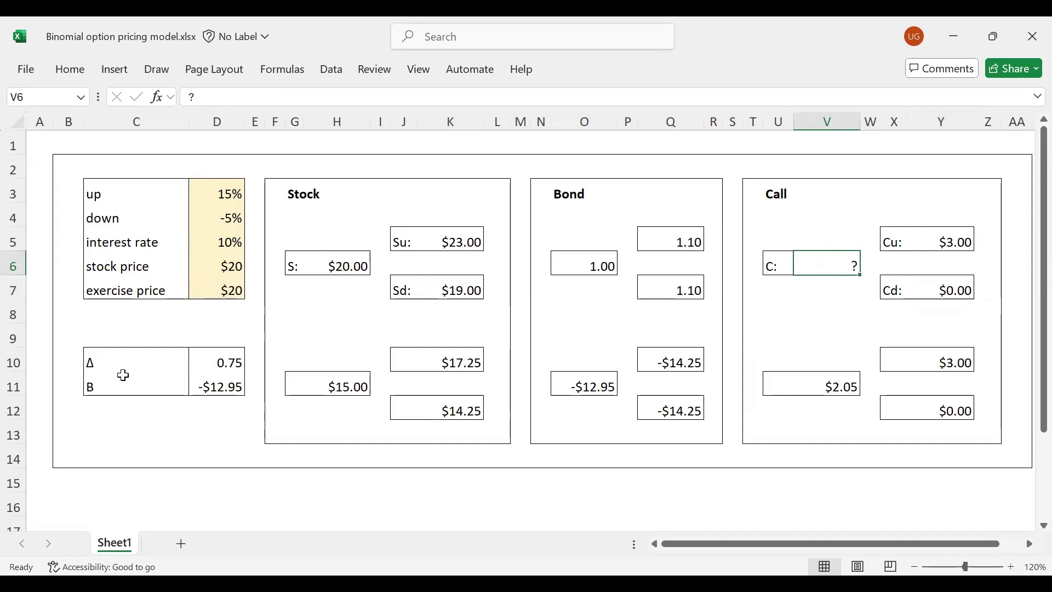
Walk through the Δ and B rows and the Stock, Bond and call payoff boxes
left_click(107, 364)
left_click(101, 385)
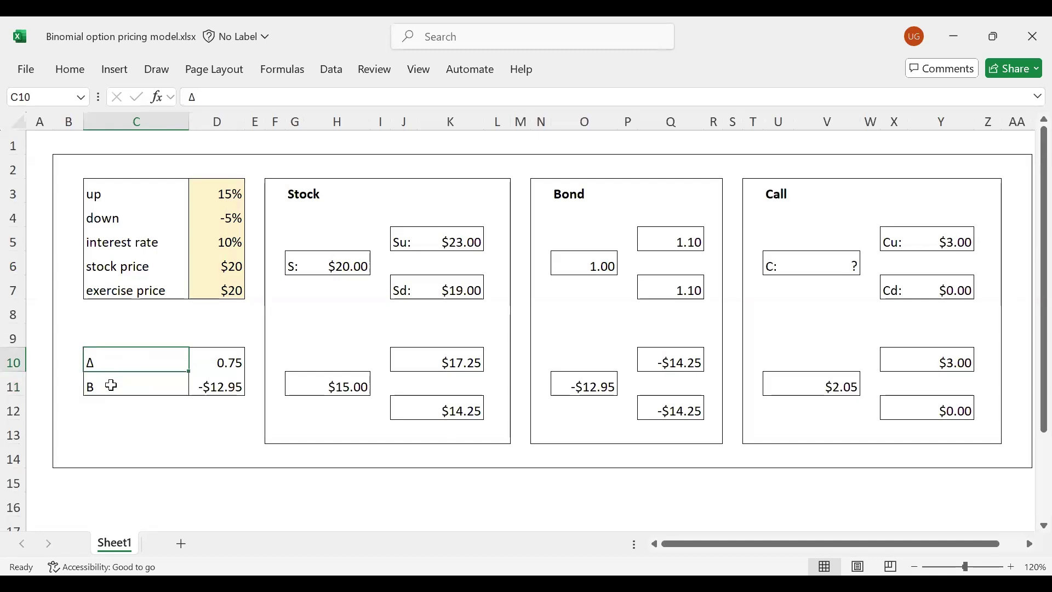
left_click(112, 386)
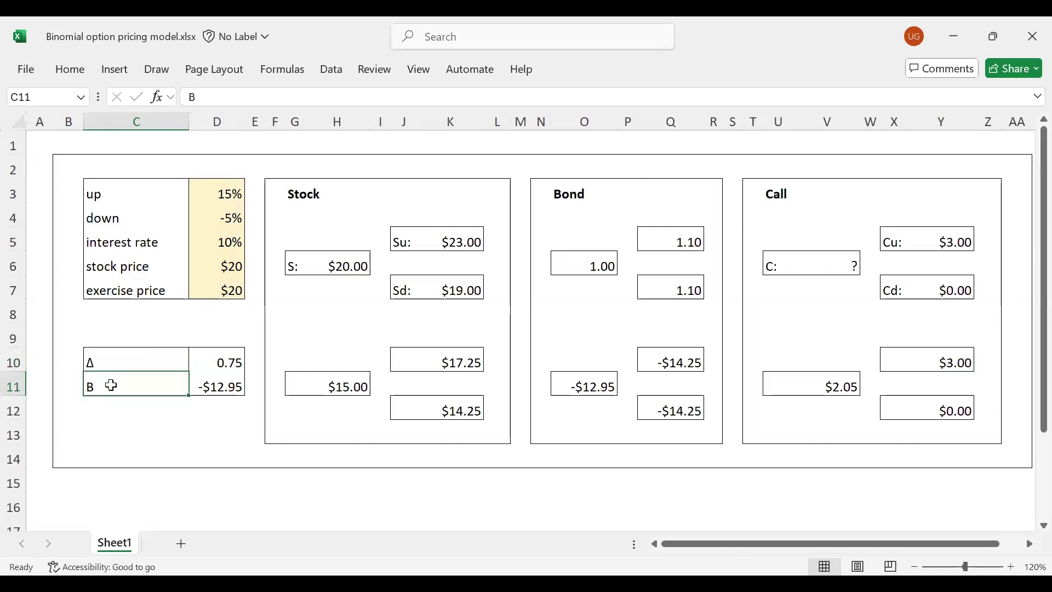
left_click(118, 357)
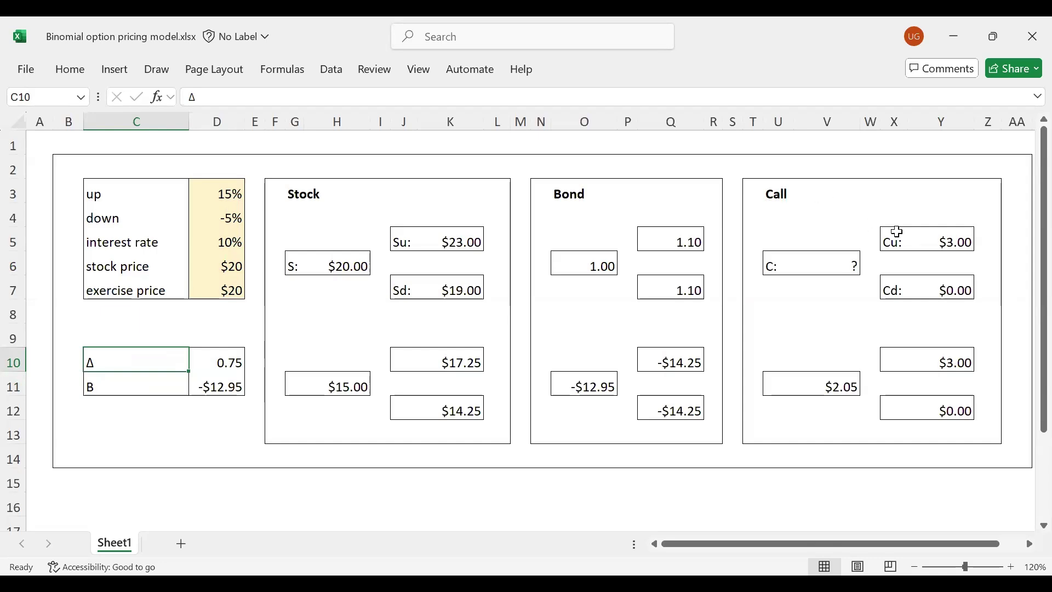
left_click(930, 235)
left_click(950, 284)
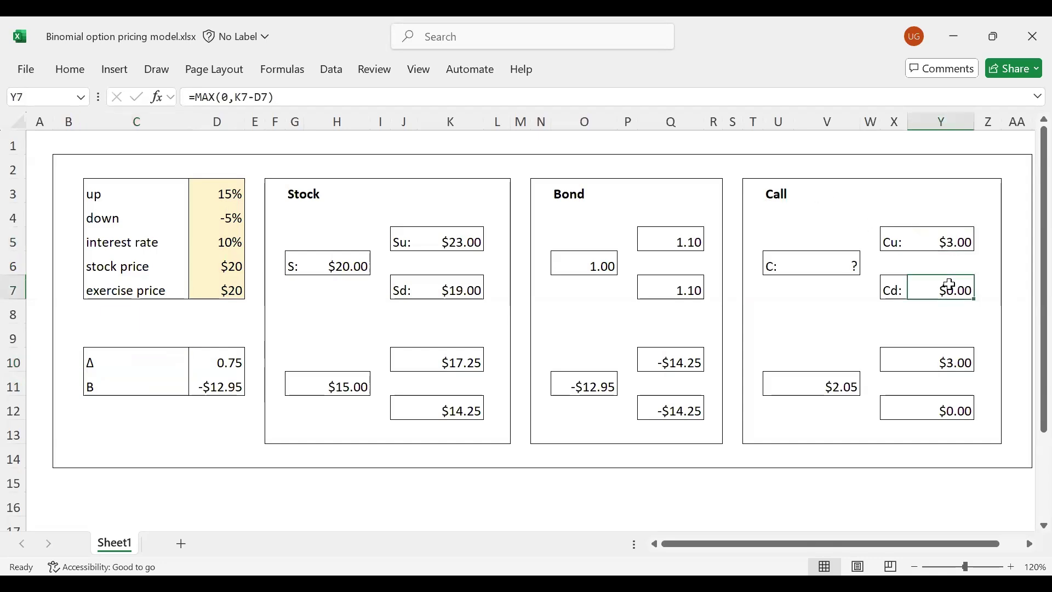
left_click(301, 196)
left_click(572, 191)
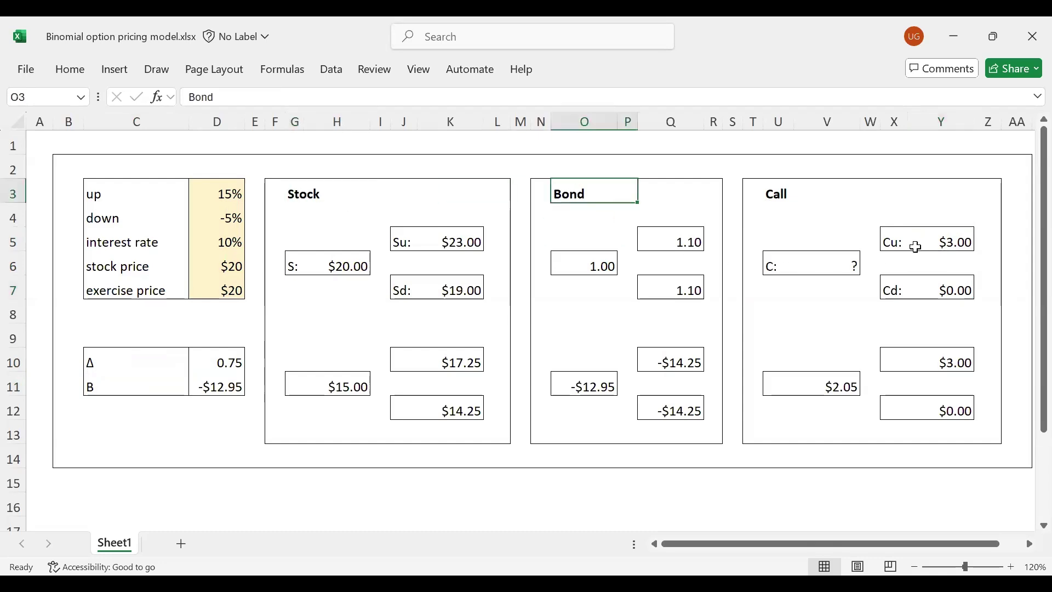
left_click(304, 196)
left_click(574, 196)
left_click(953, 242)
left_click(953, 289)
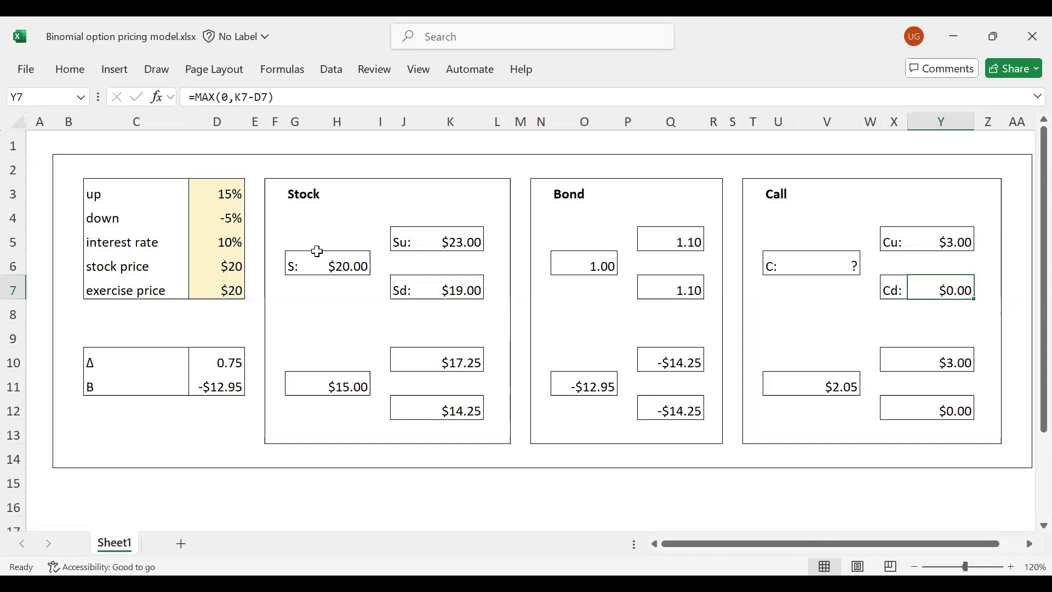
Commit Δ =(Y5-Y7)/(K5-K7) as 0.75 and B =(Y7-K7*D10)/(1+D5) as -$12.95
left_click(227, 364)
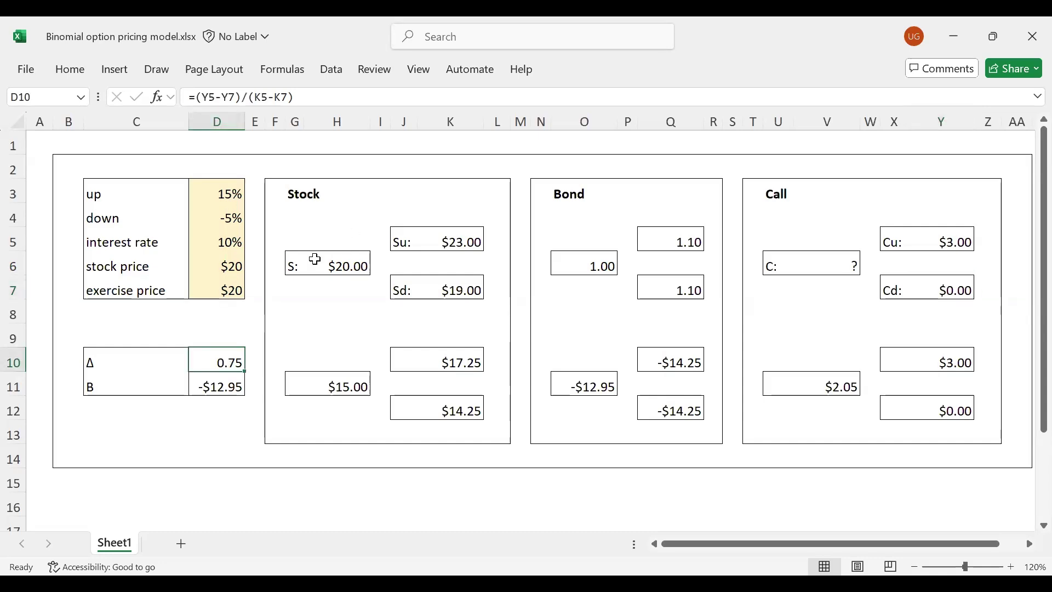
left_click(301, 98)
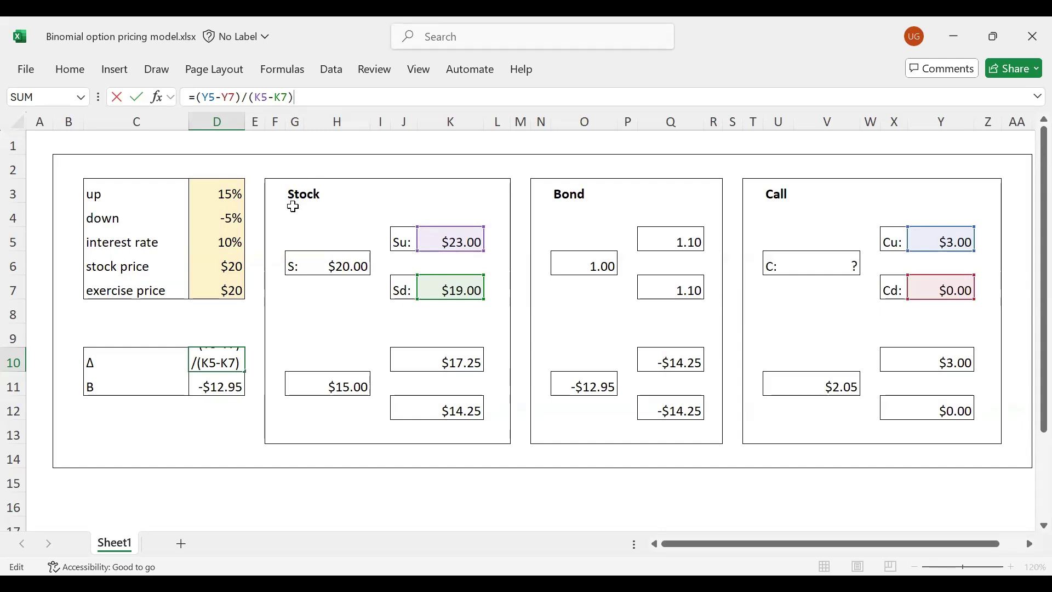
key("ctrl+Return")
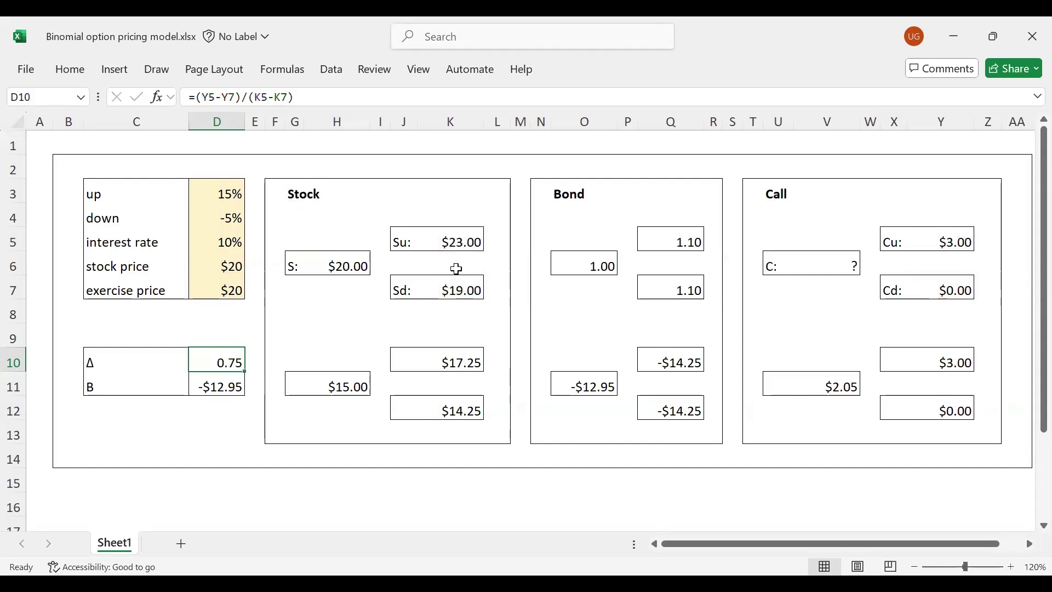
left_click(219, 383)
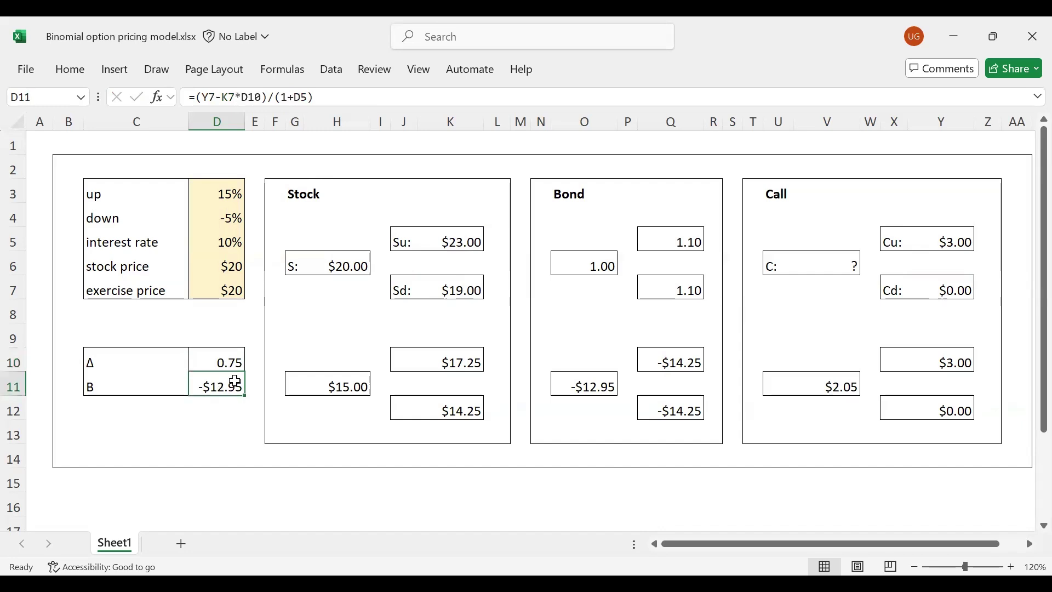
left_click(320, 97)
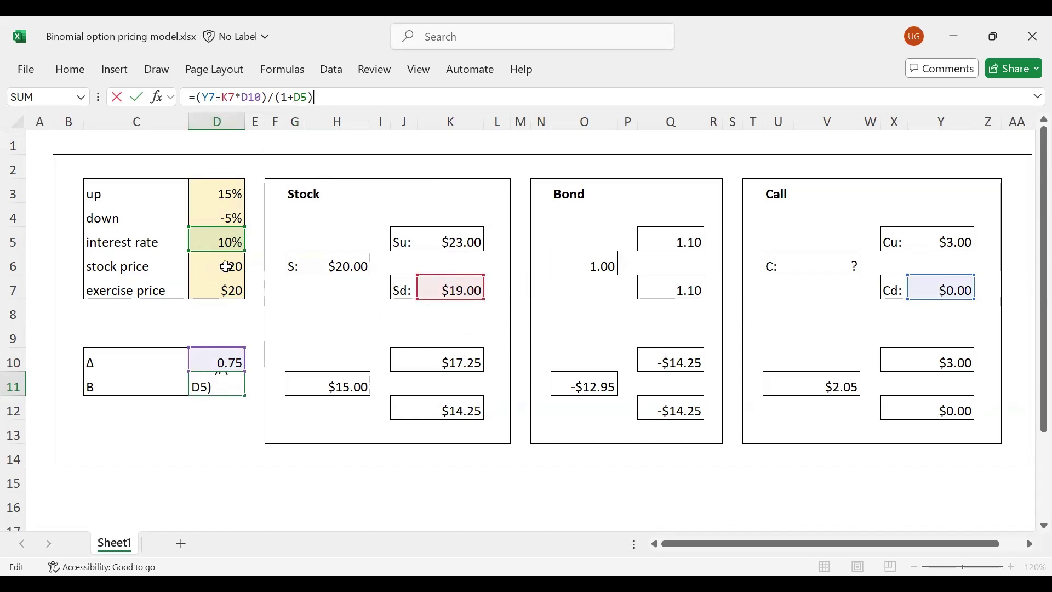
key("ctrl+Return")
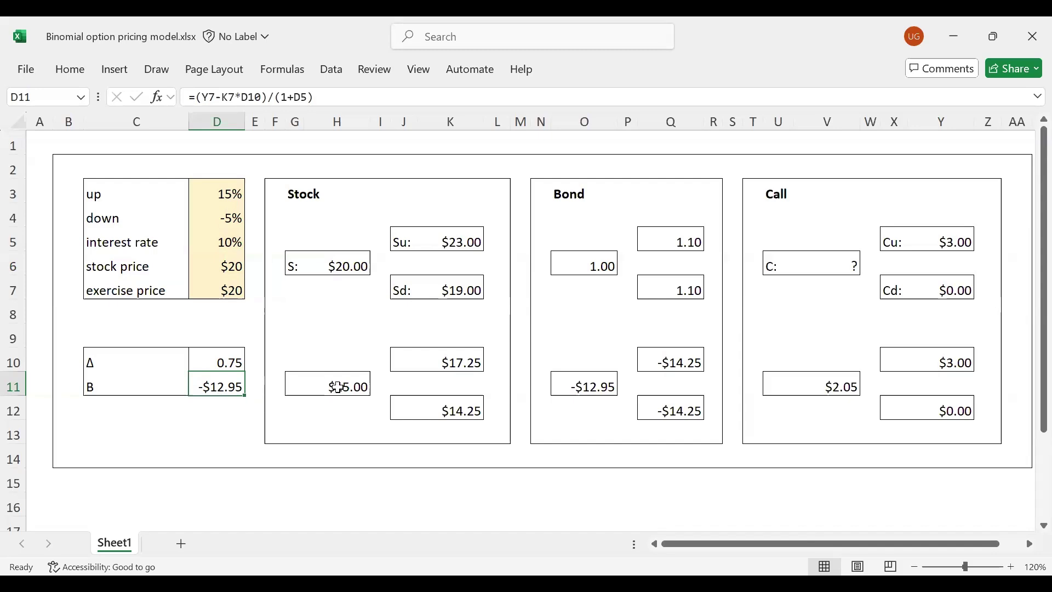
left_click(361, 259)
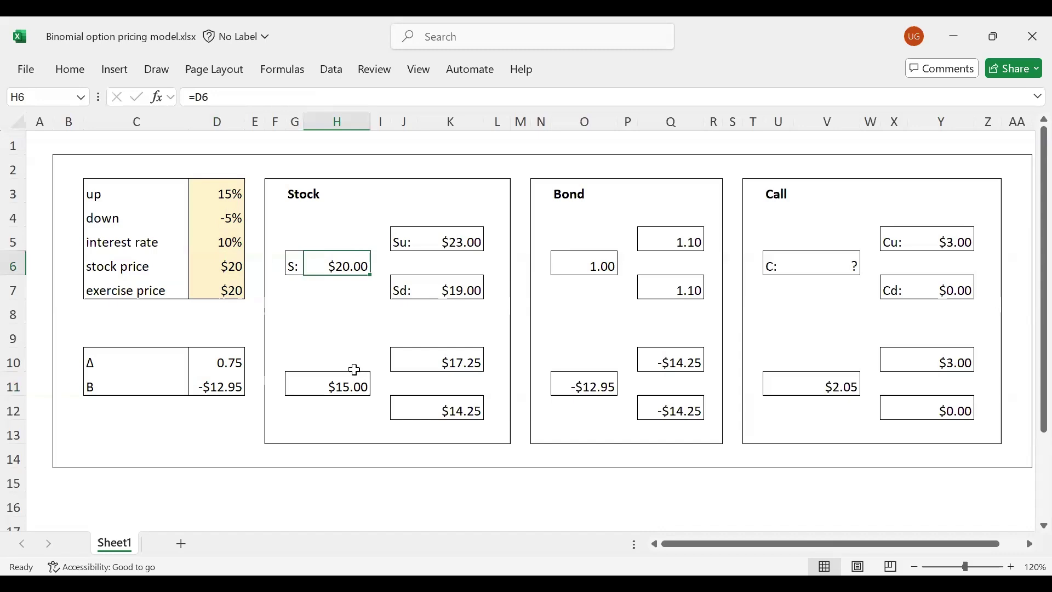
Confirm stock holdings H11, K10, K12 as $D$10 times stock prices: $15.00, $17.25, $14.25
left_click(352, 385)
left_click(270, 86)
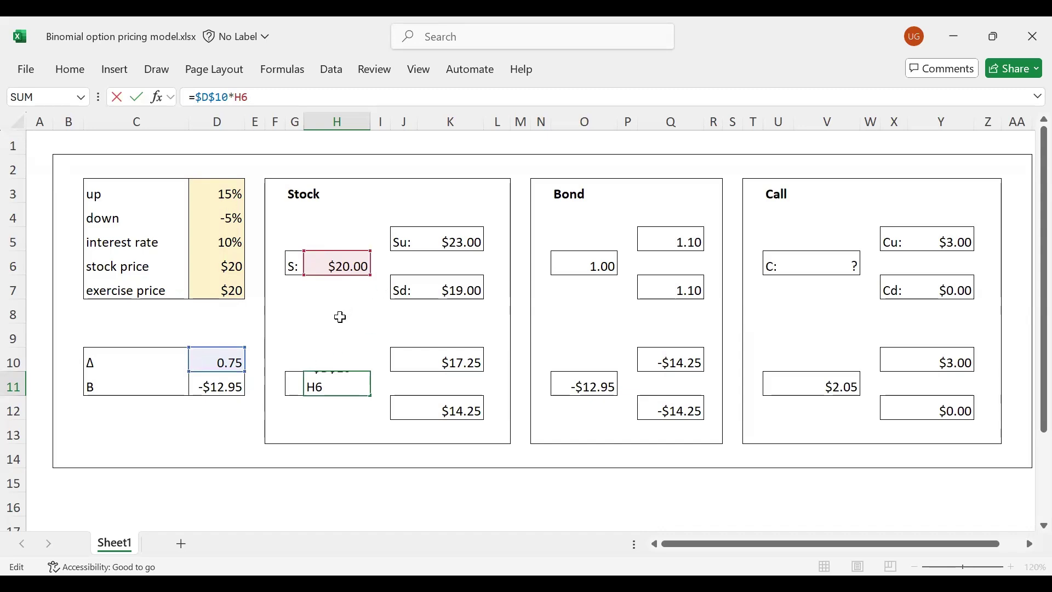
key("ctrl+Return")
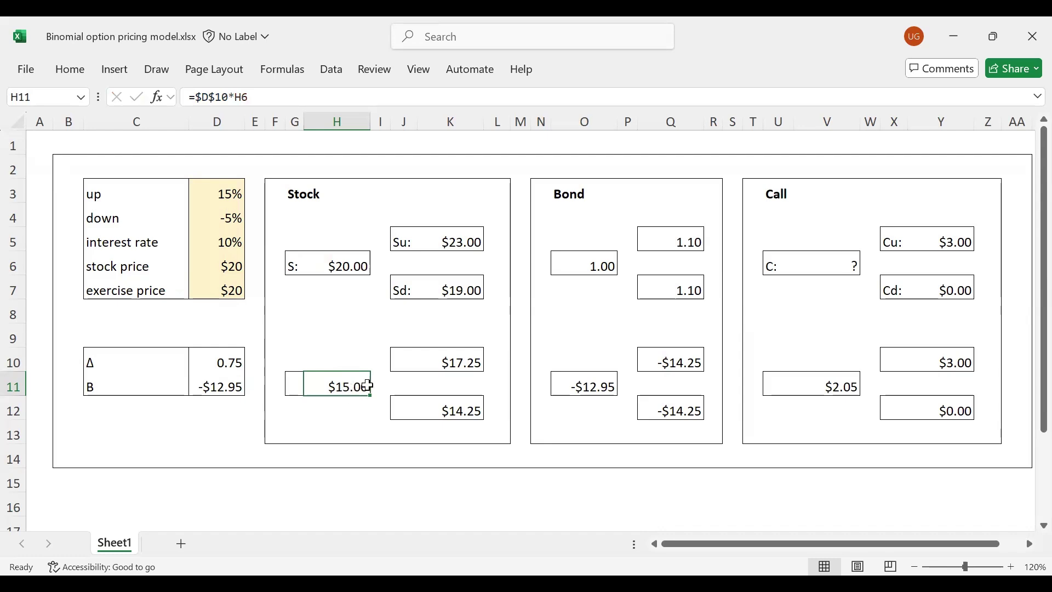
left_click(446, 363)
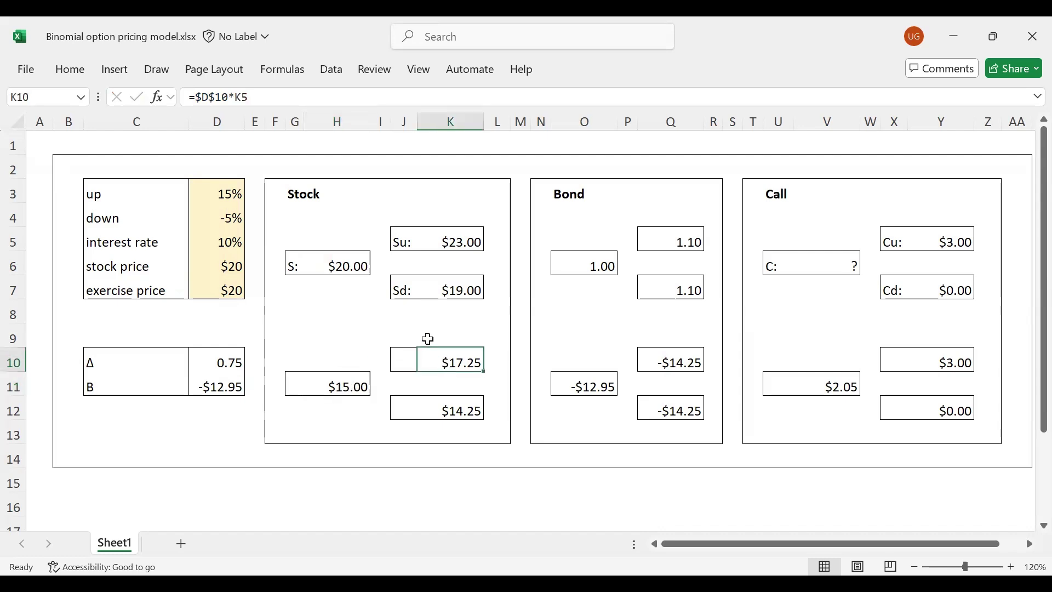
left_click(292, 96)
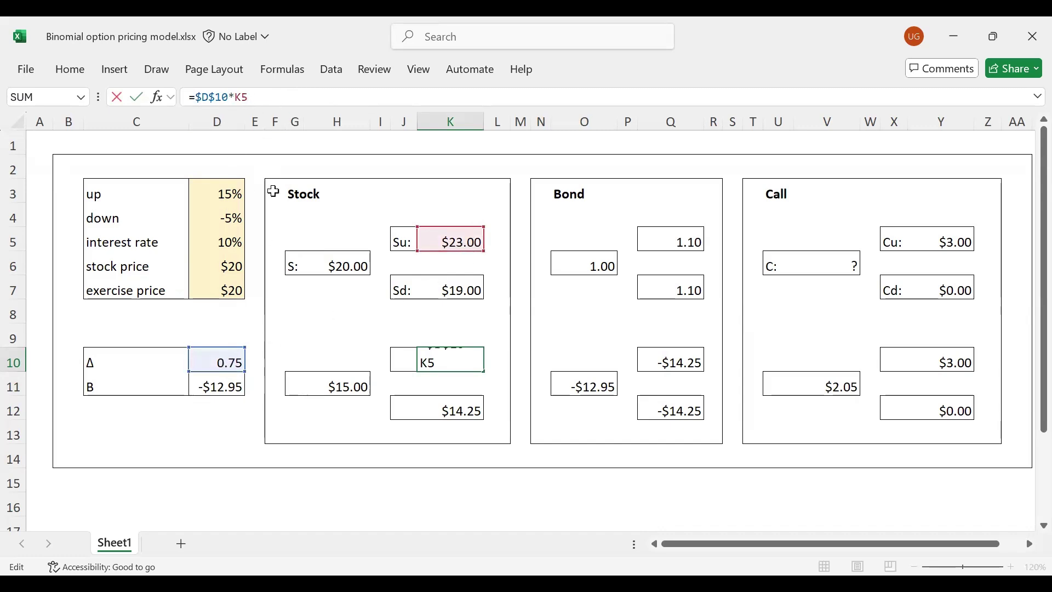
key("ctrl+Return")
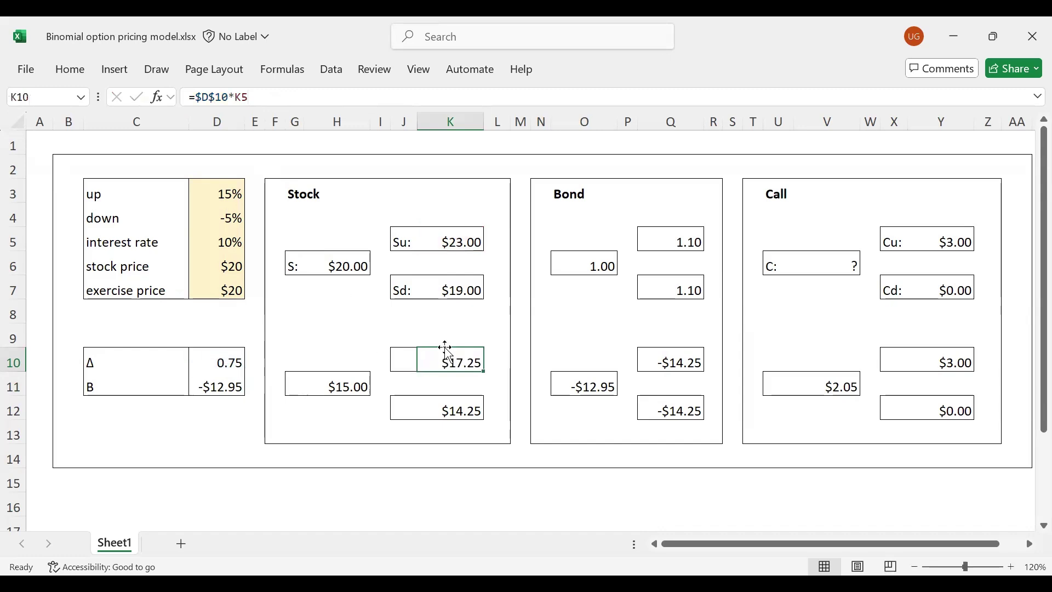
left_click(460, 406)
left_click(294, 91)
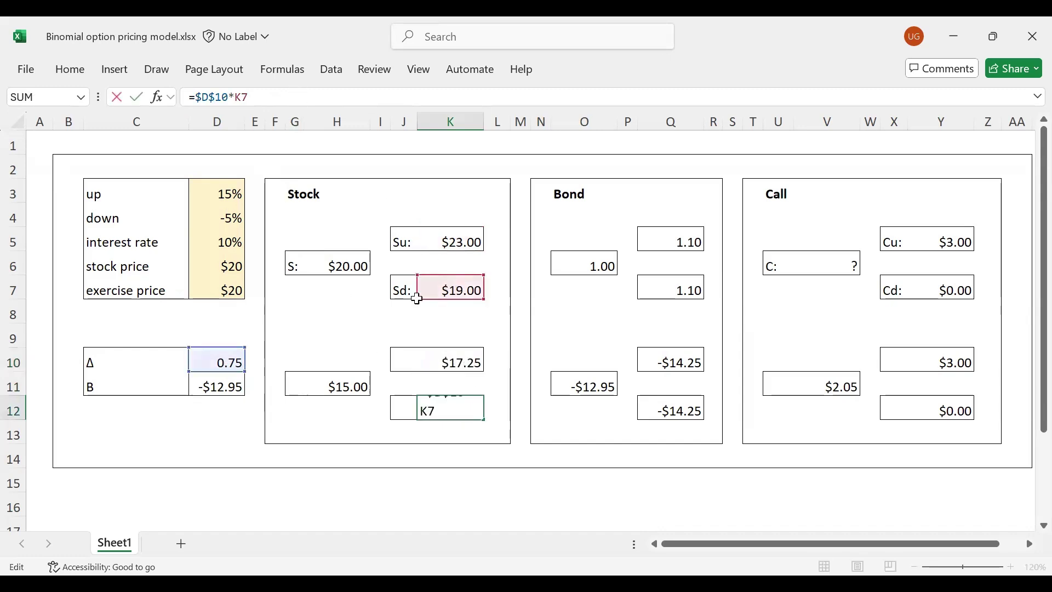
key("ctrl+Return")
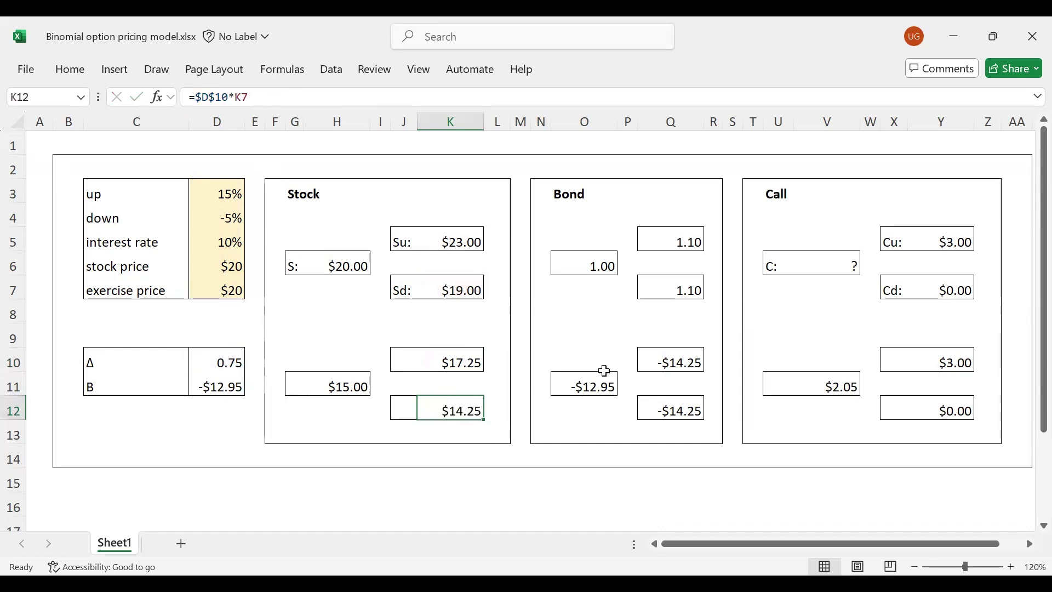
Confirm bond holdings O11 and Q10 as $D$11 times bond values, and review Q12
left_click(598, 386)
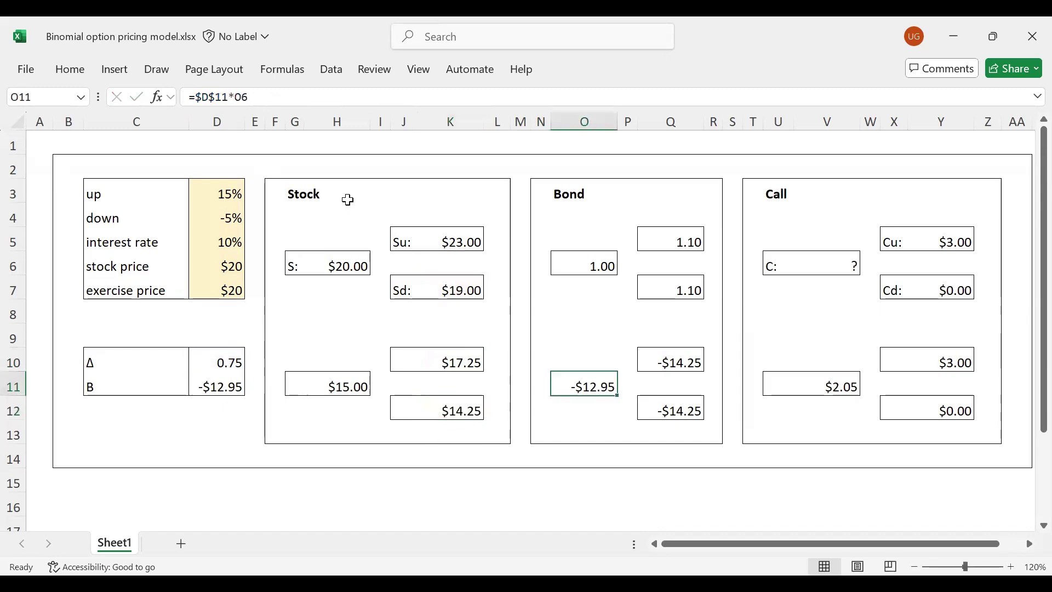
left_click(280, 110)
key("ctrl+Return")
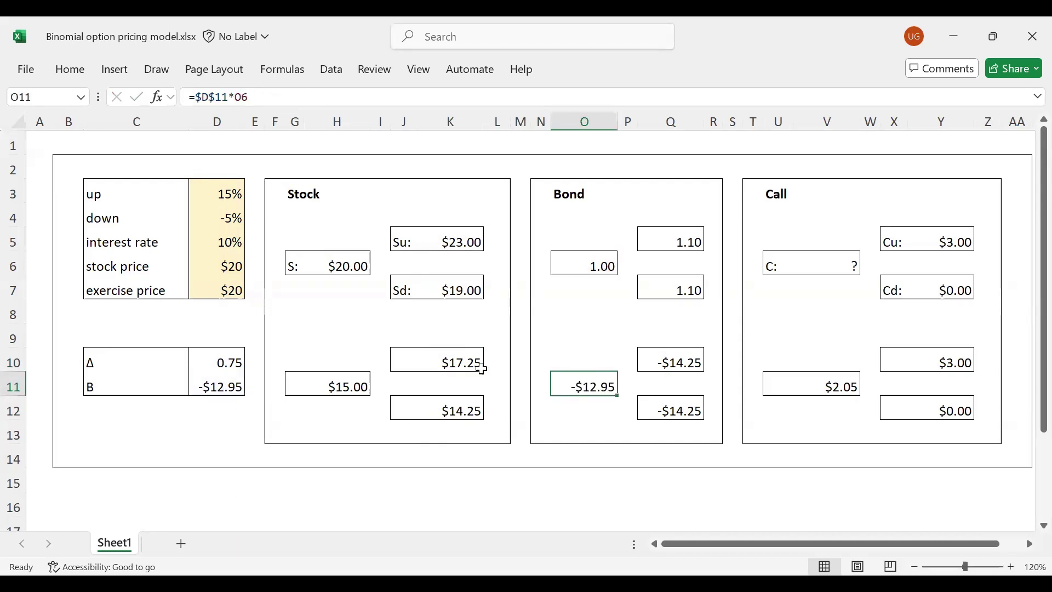
left_click(673, 361)
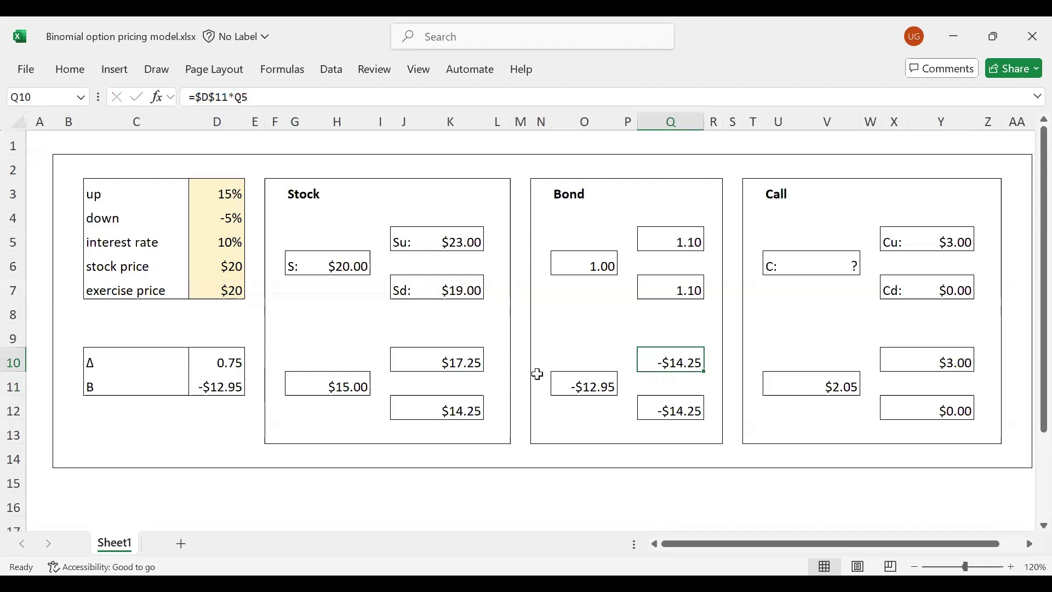
left_click(327, 104)
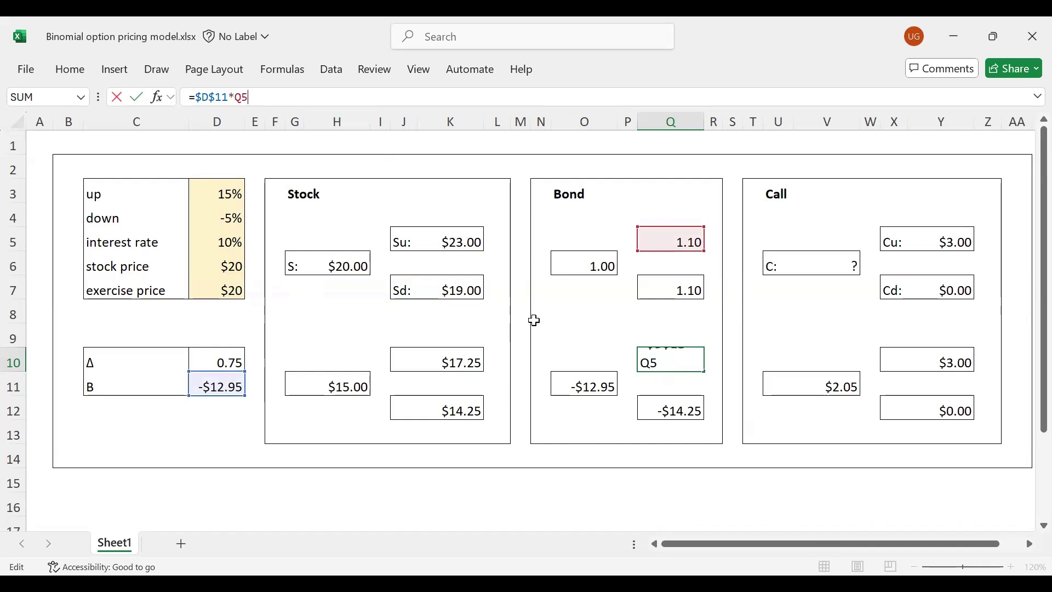
key("ctrl+Return")
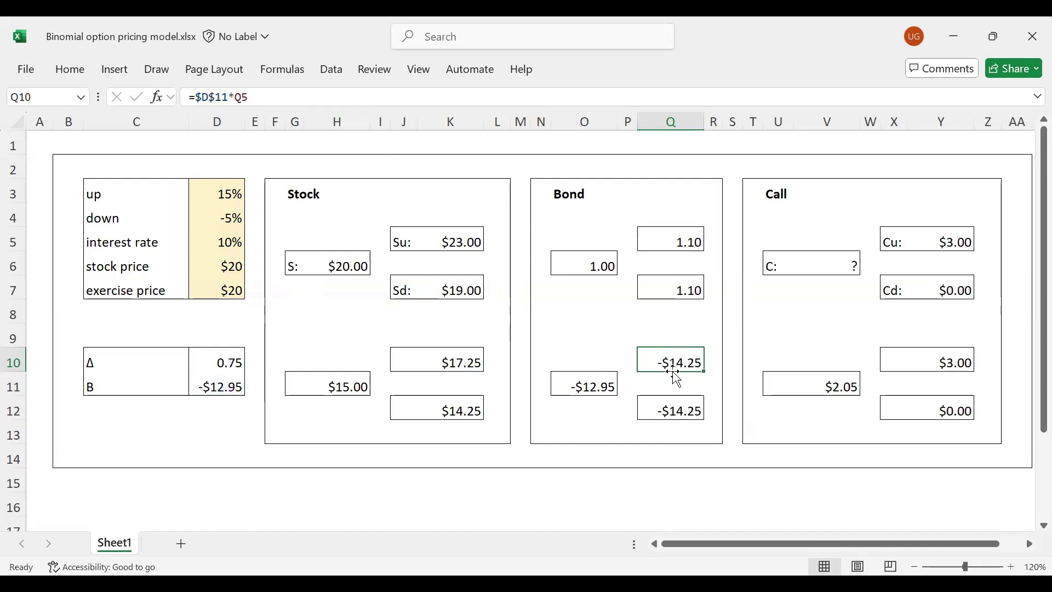
key("Down")
key("Down")
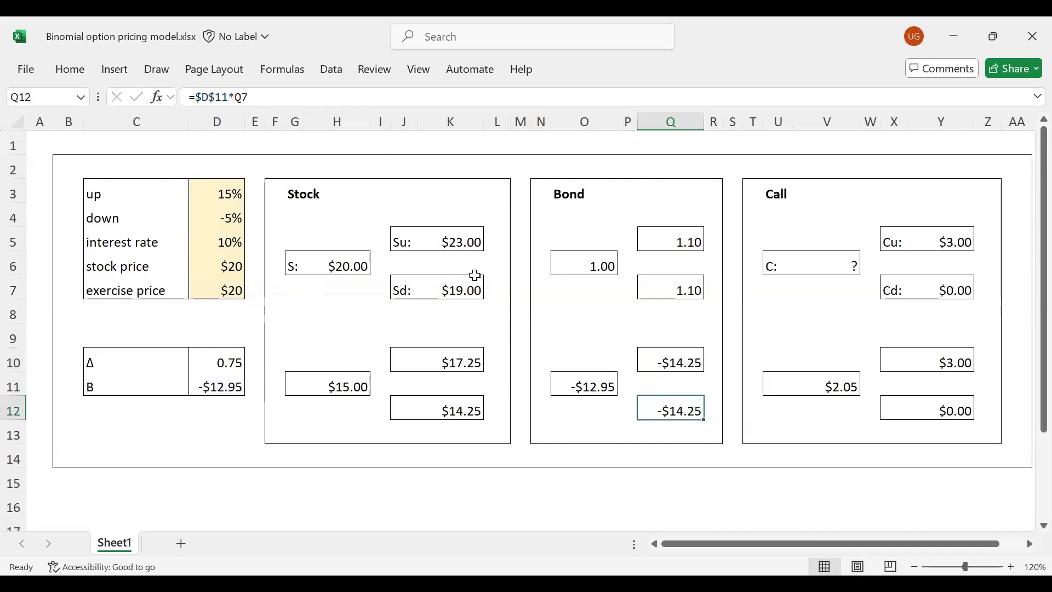
left_click(318, 98)
key("Escape")
left_click(310, 192)
left_click(582, 189)
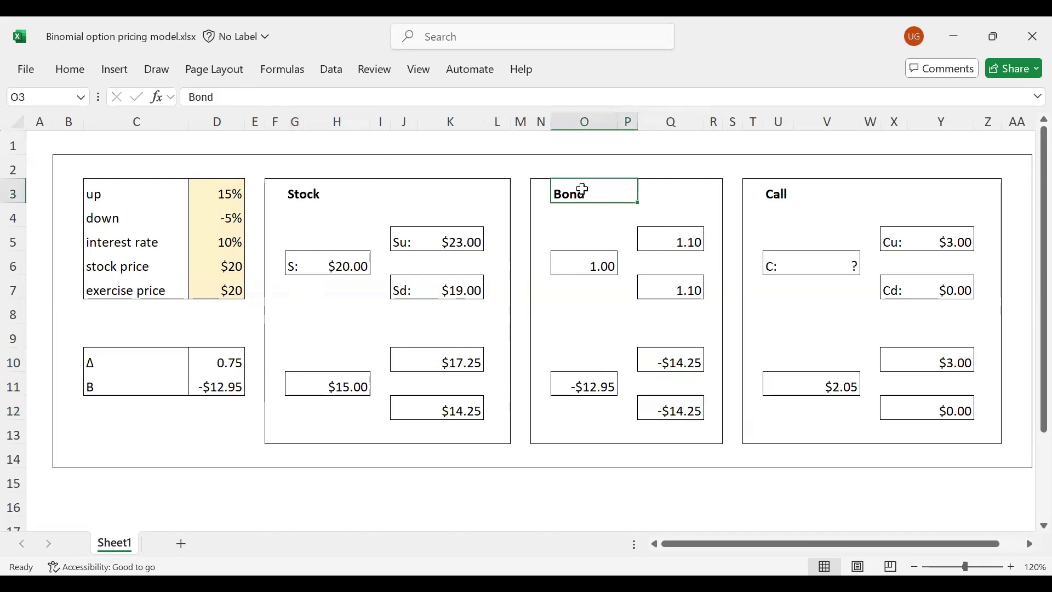
left_click_drag(948, 238, 952, 282)
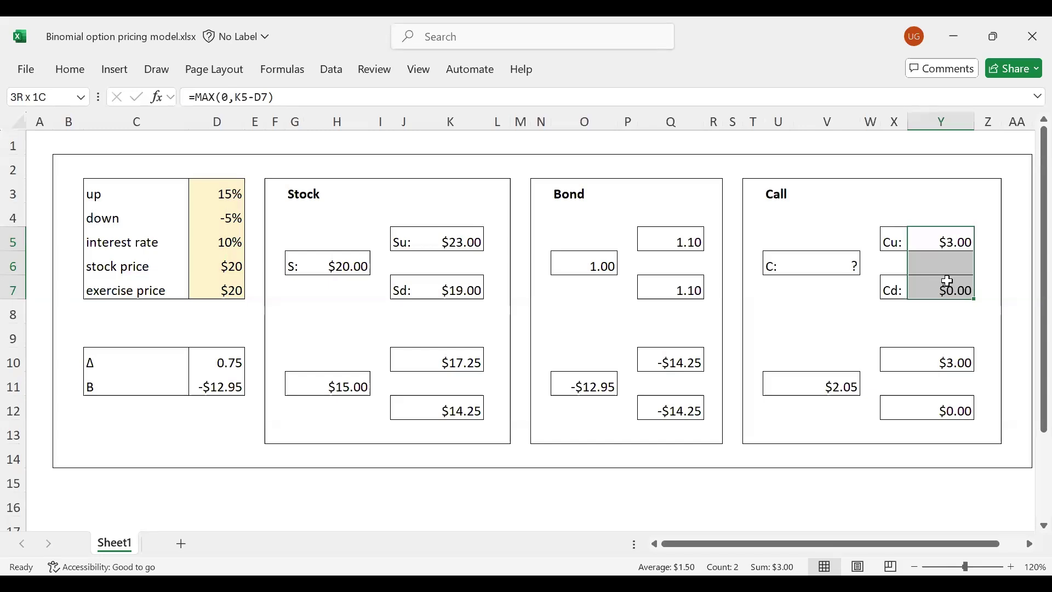
left_click_drag(232, 359, 236, 390)
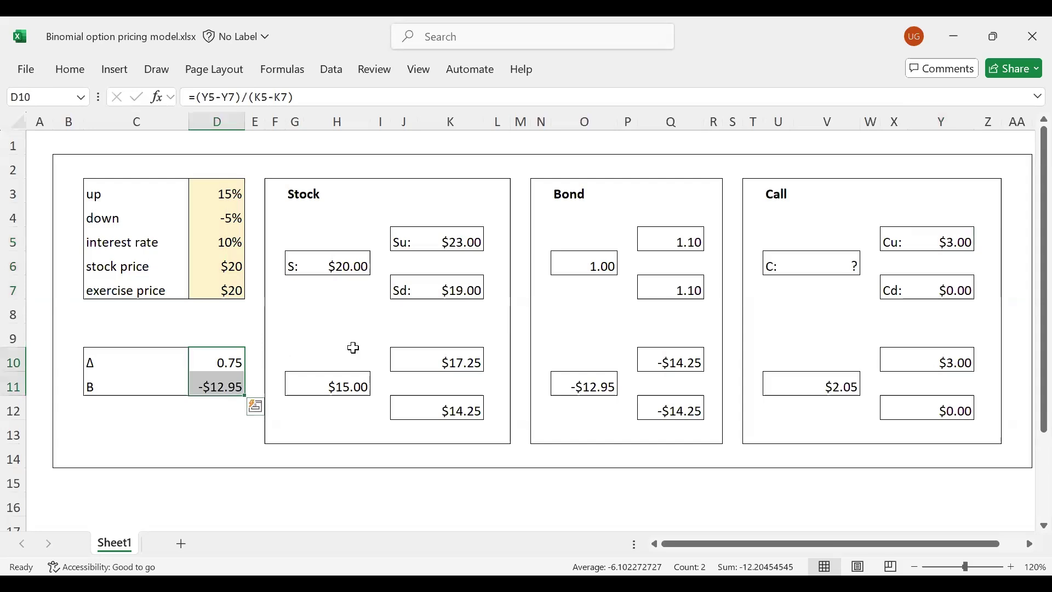
left_click(448, 355)
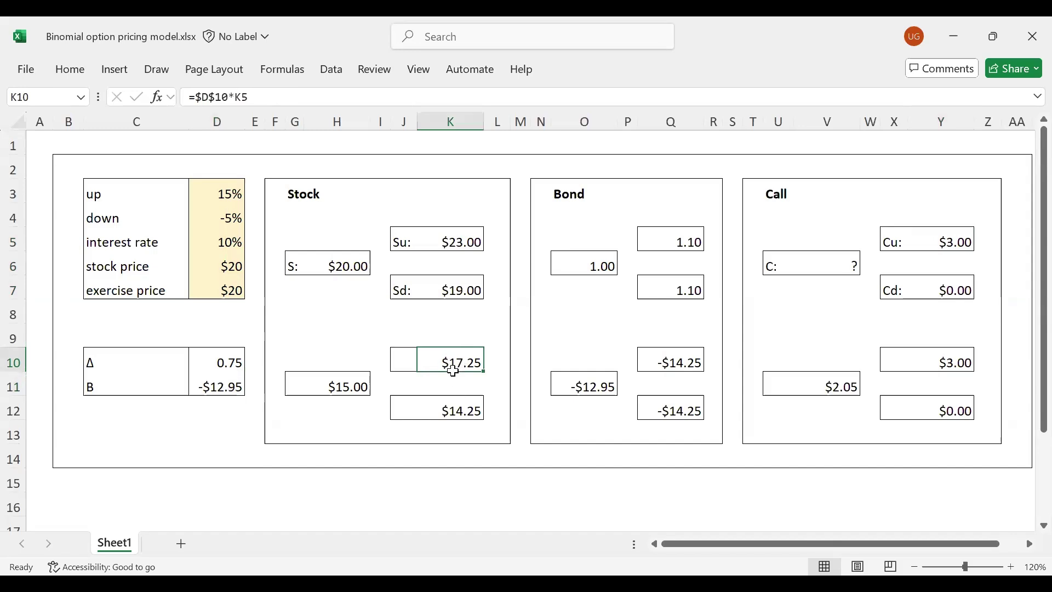
left_click(681, 360)
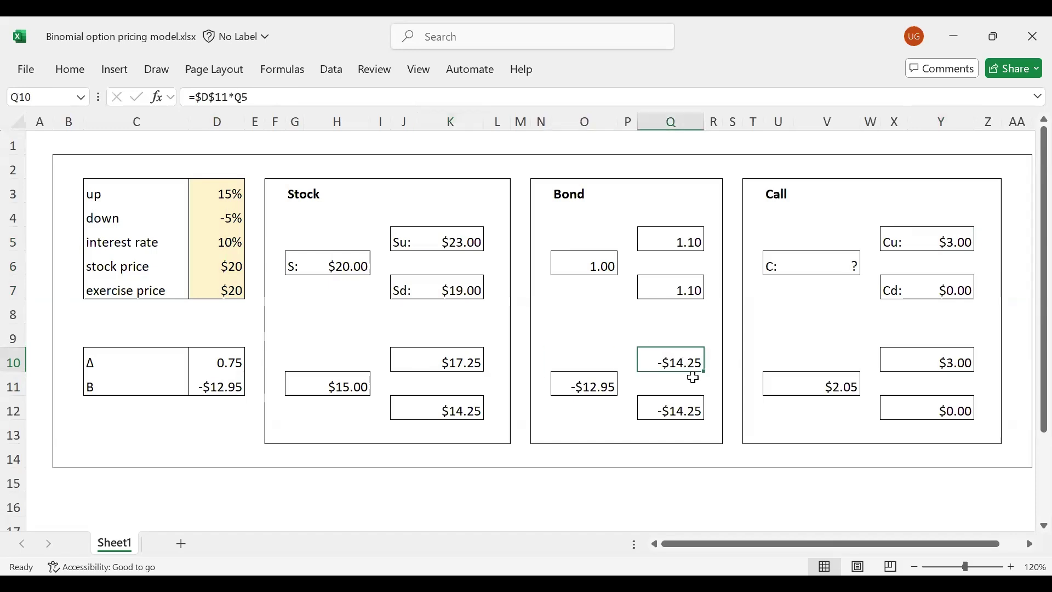
left_click(954, 365)
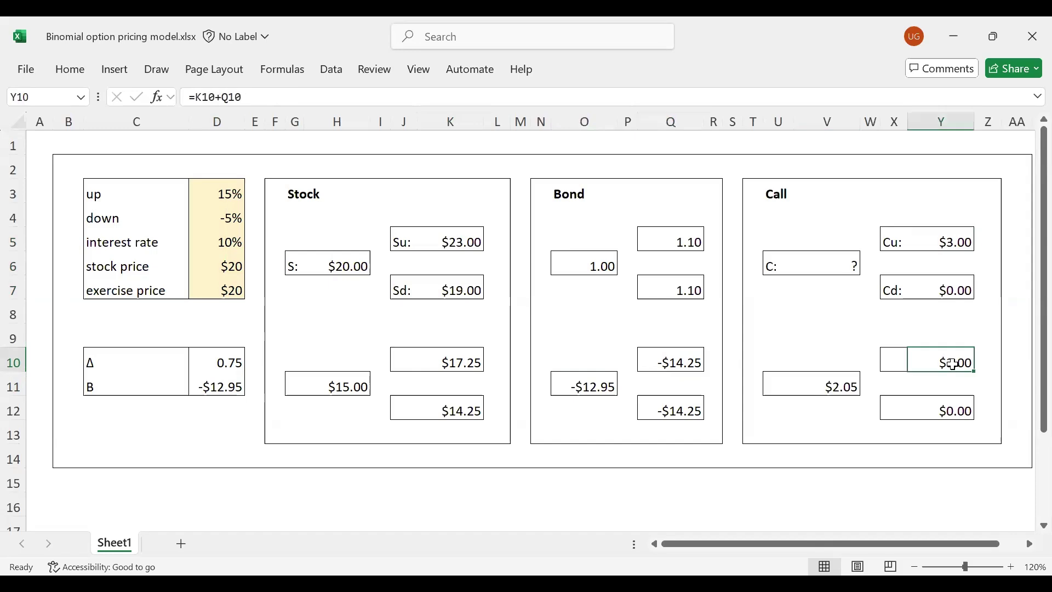
left_click(324, 94)
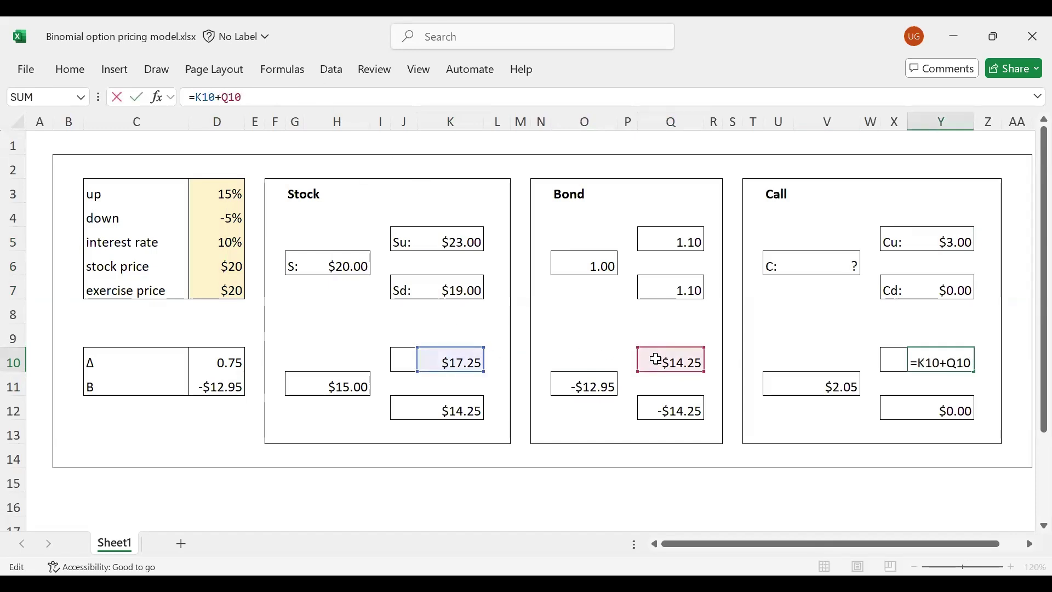
key("ctrl+Return")
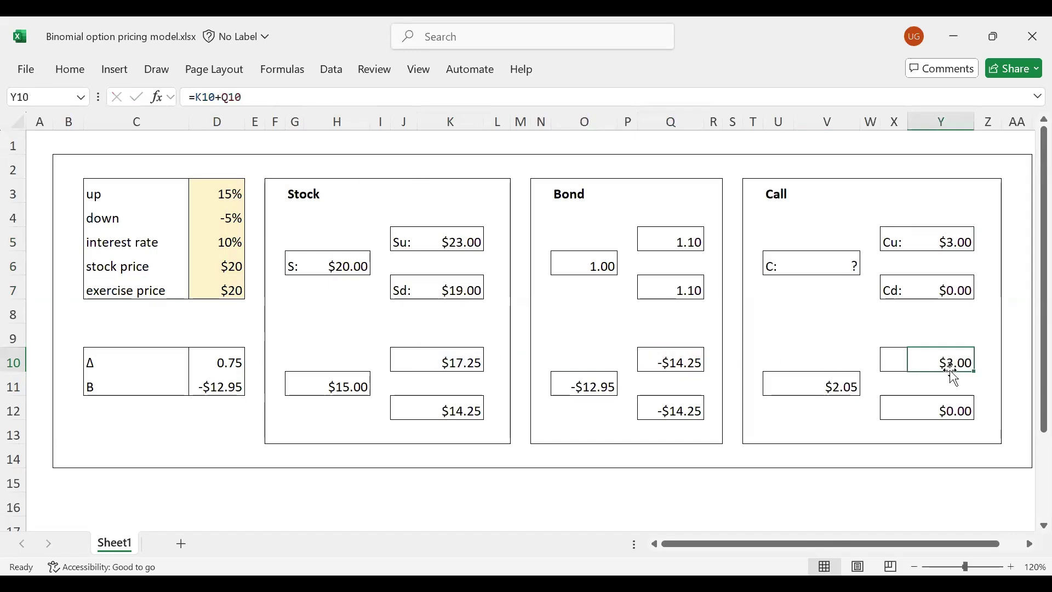
left_click(941, 242)
left_click(944, 358)
left_click(940, 241)
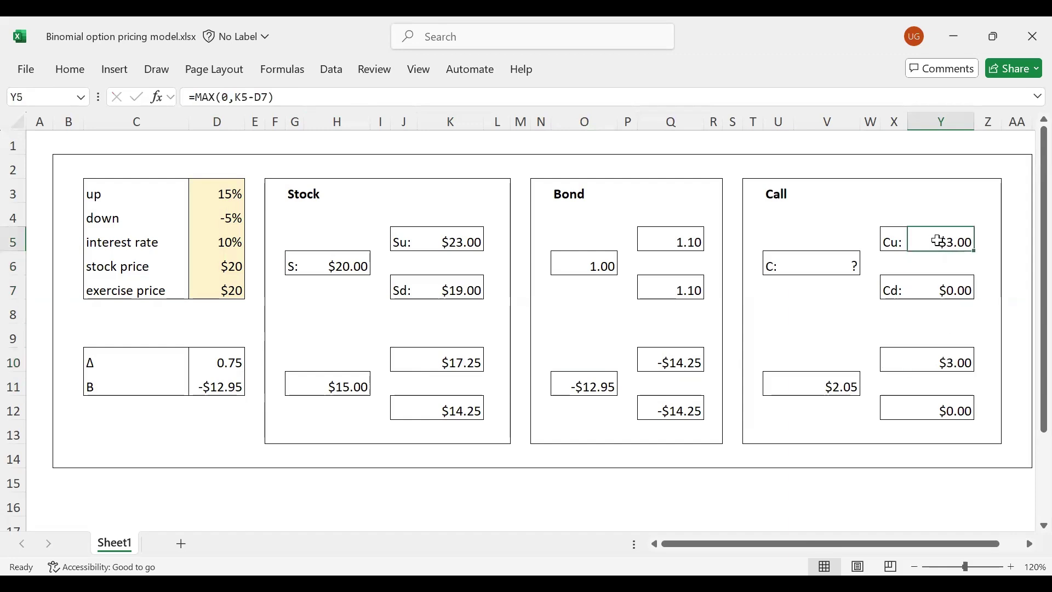
left_click(942, 359)
left_click(936, 239)
left_click(940, 288)
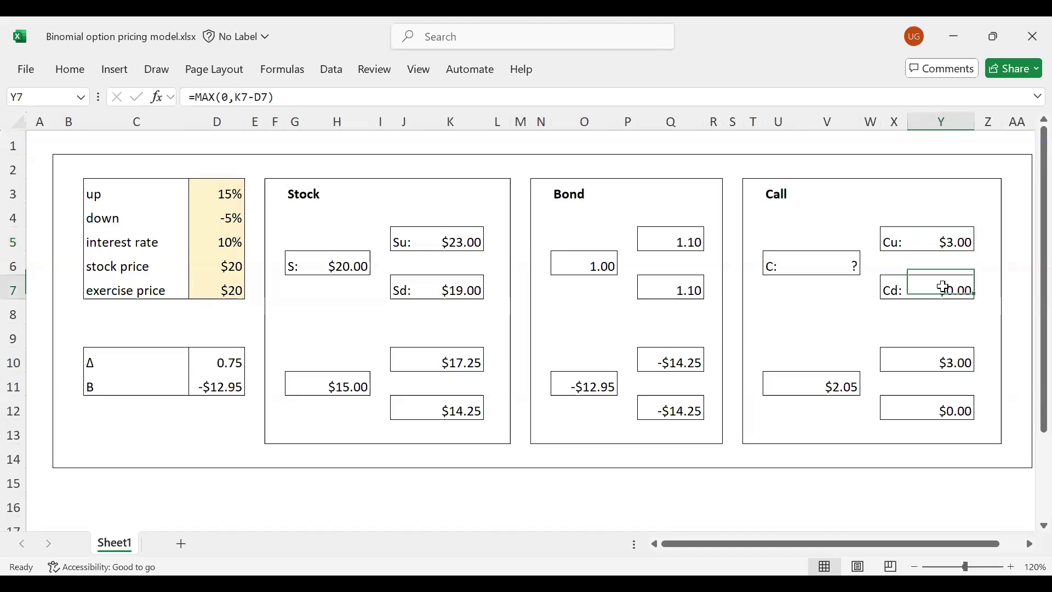
left_click(951, 415)
left_click(936, 286)
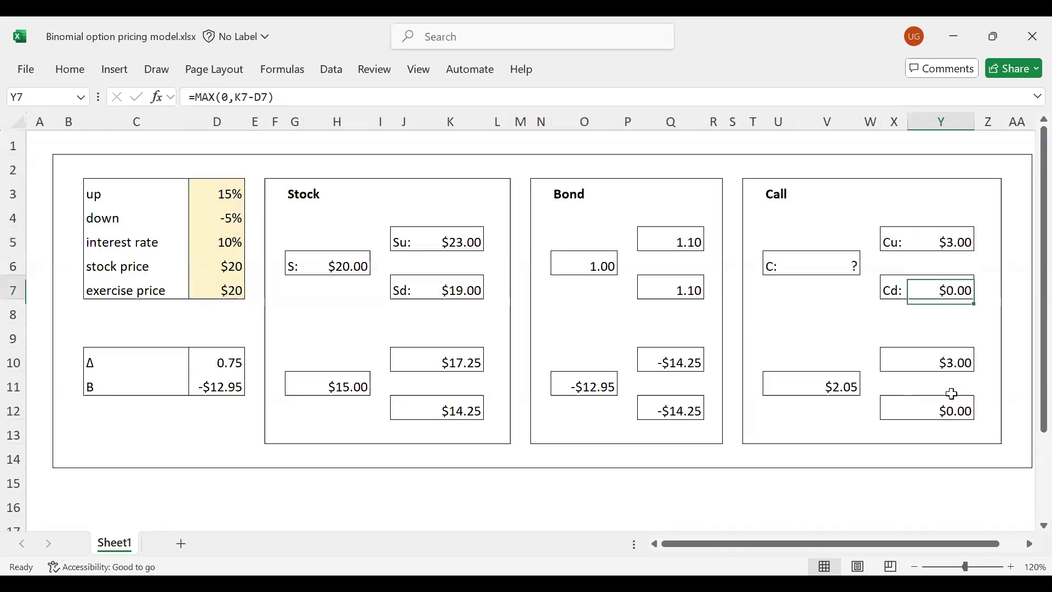
left_click(953, 413)
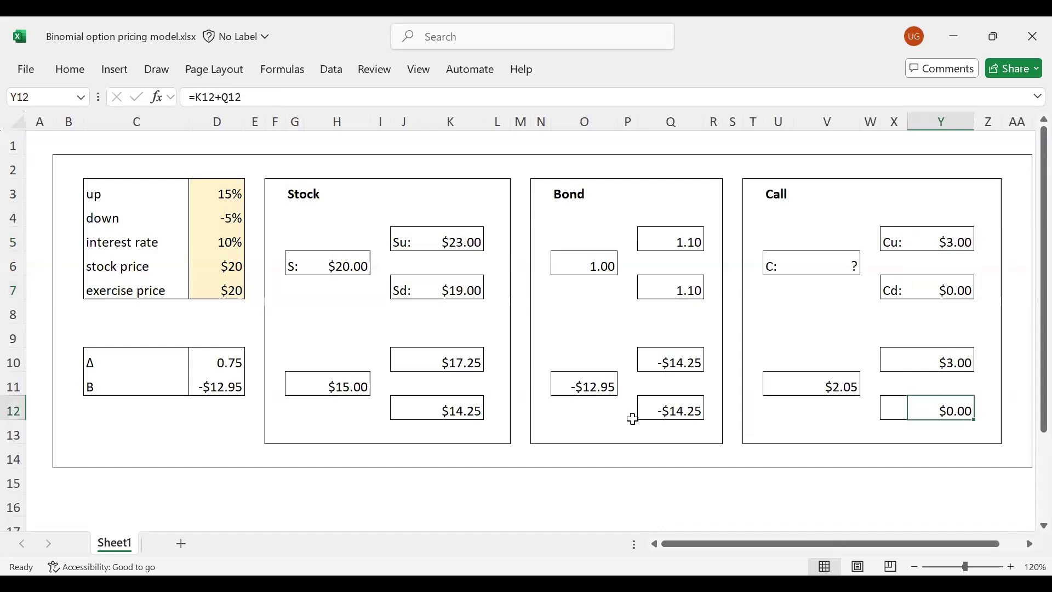
left_click(442, 412)
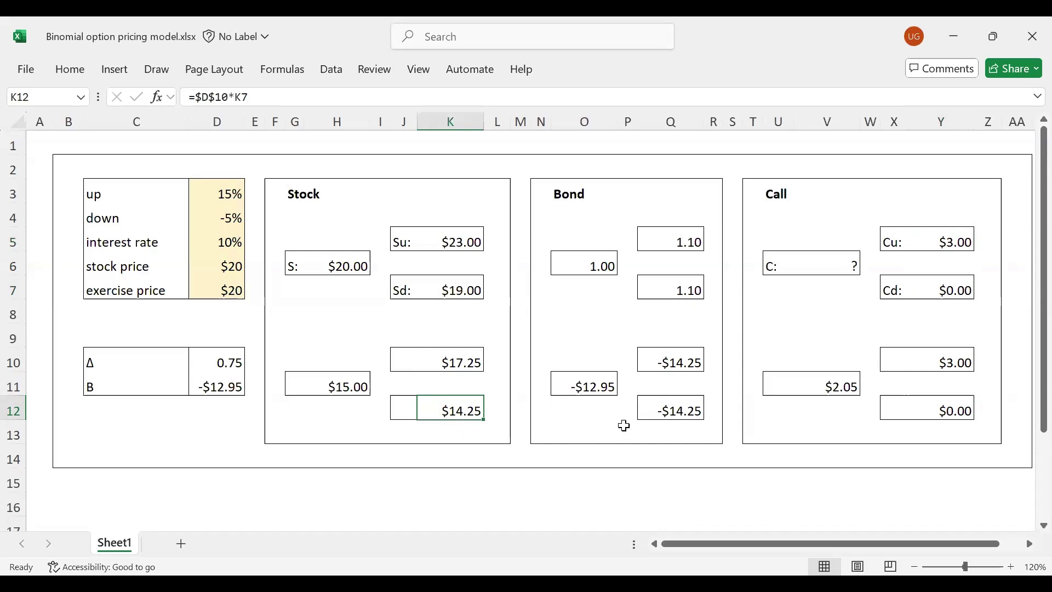
left_click(684, 414)
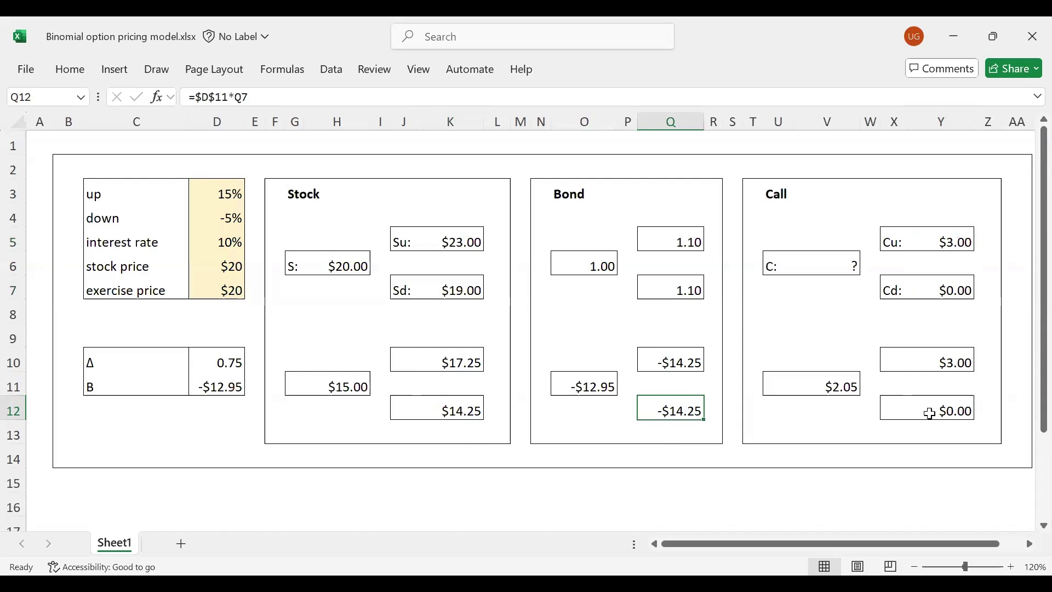
left_click(957, 409)
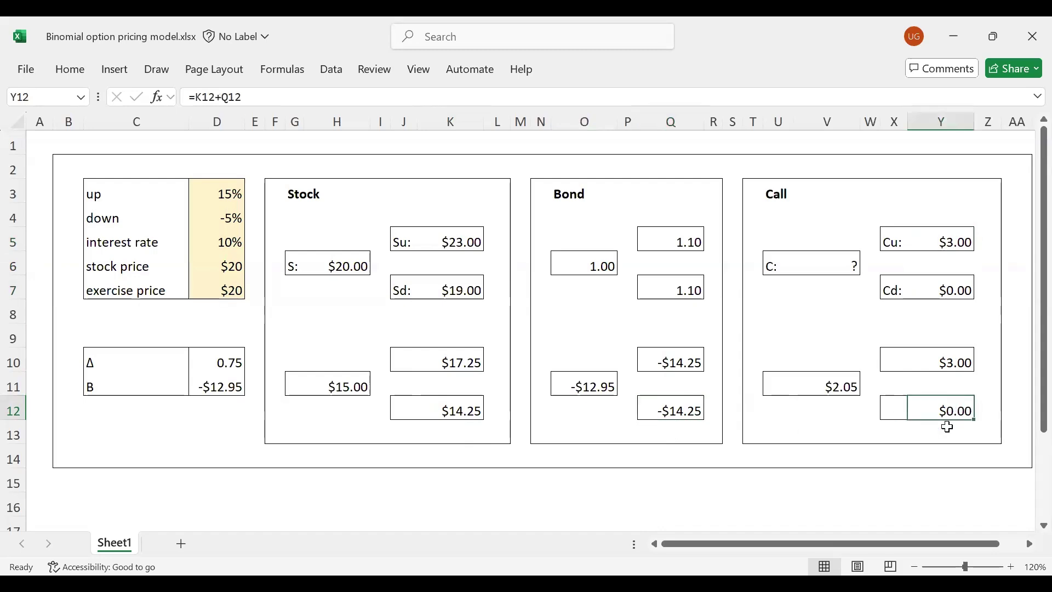
left_click(957, 363)
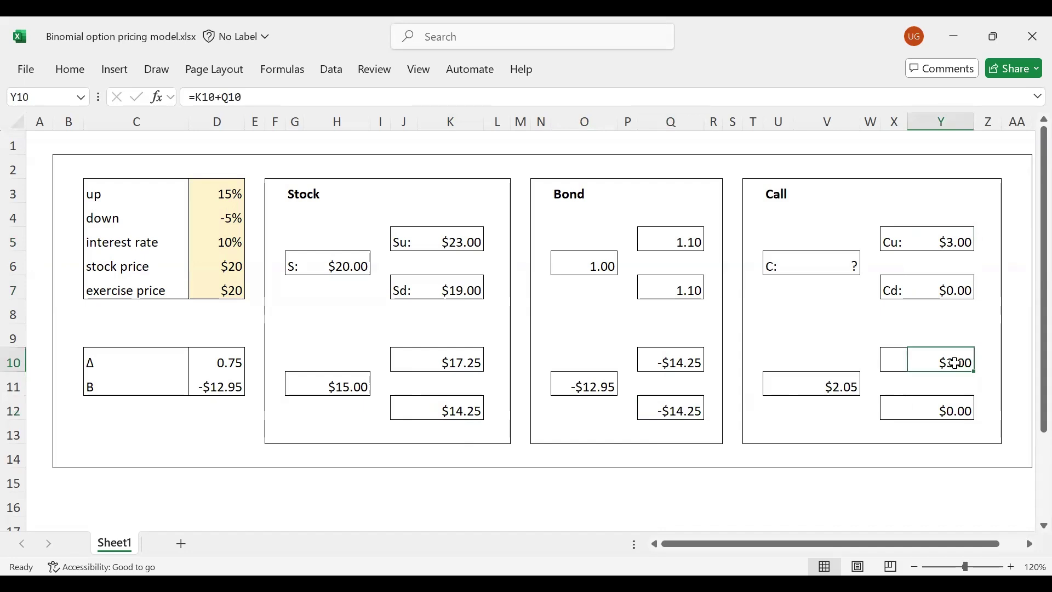
left_click(225, 366)
left_click_drag(225, 366, 222, 383)
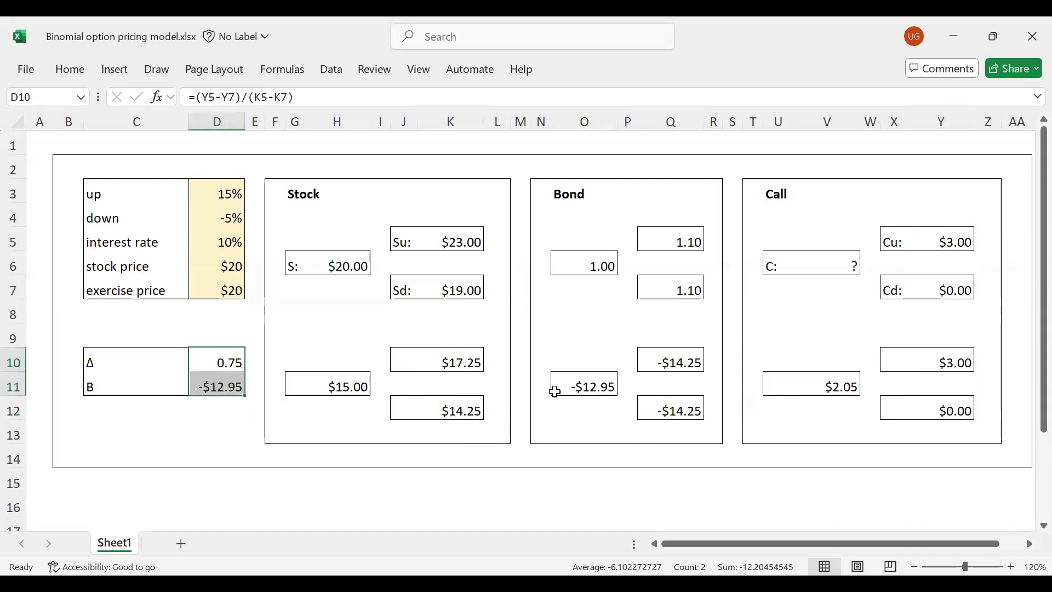
left_click(954, 363)
left_click_drag(953, 386, 954, 400)
left_click_drag(942, 239, 945, 286)
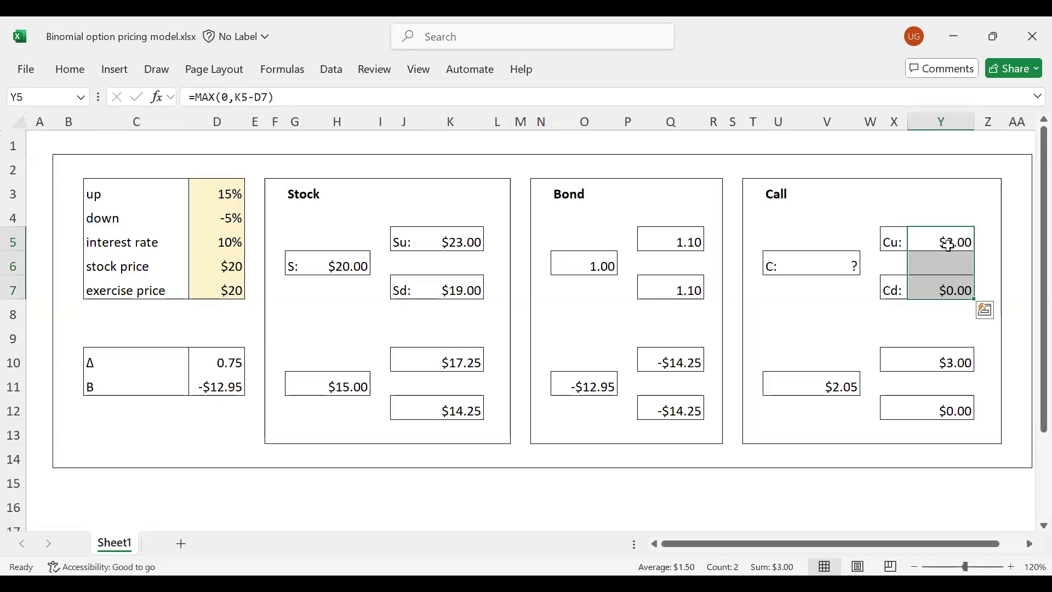
left_click(340, 388)
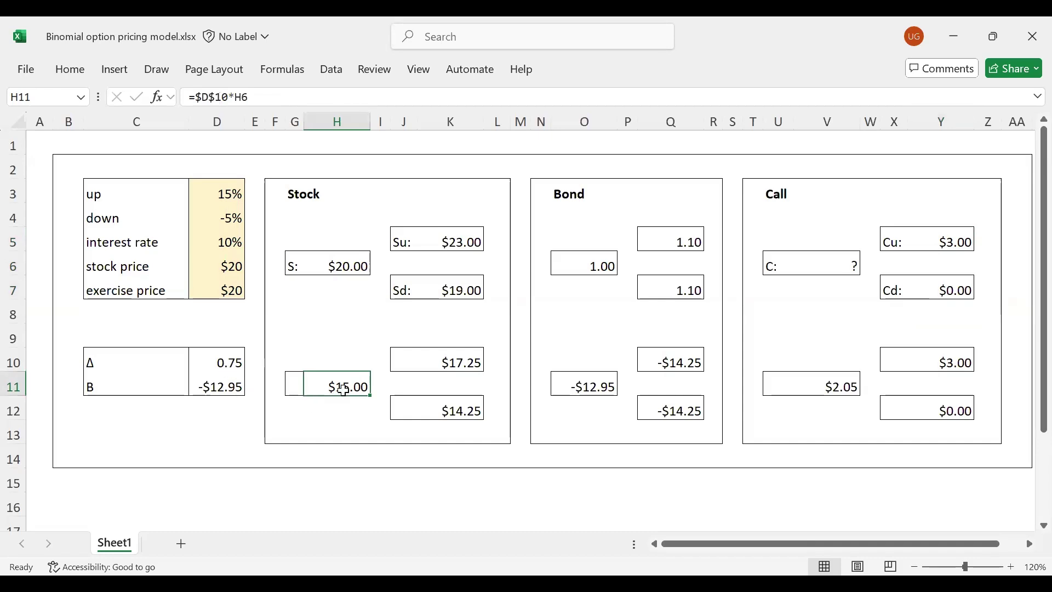
left_click(597, 391)
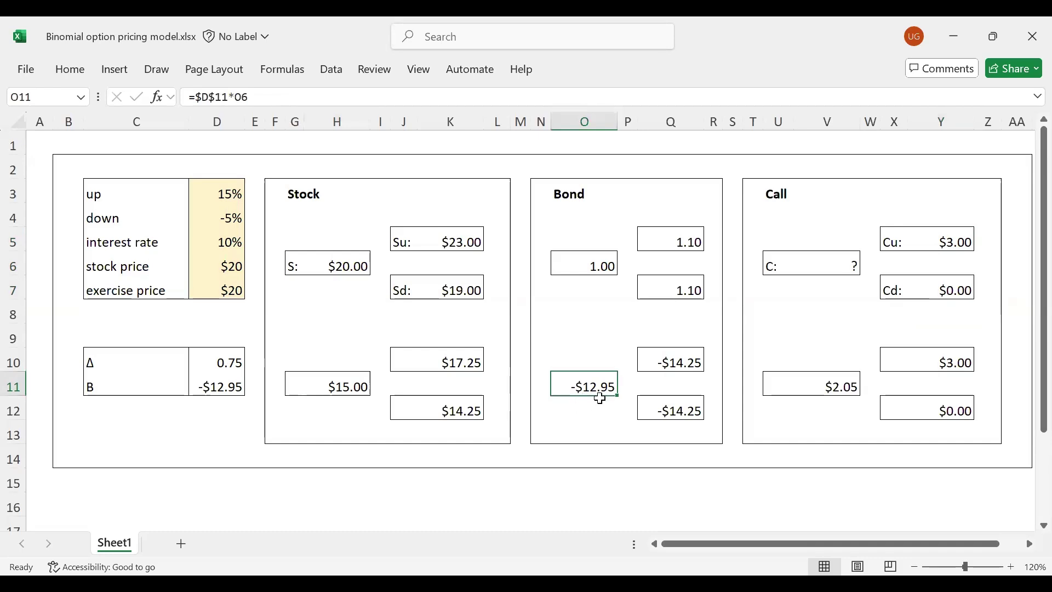
left_click(829, 390)
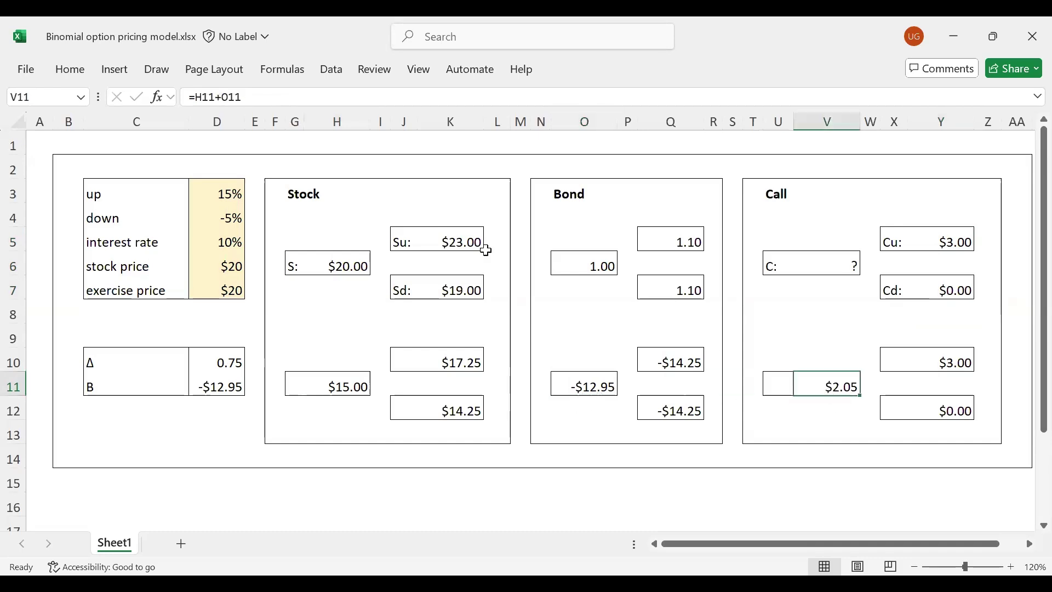
left_click(292, 98)
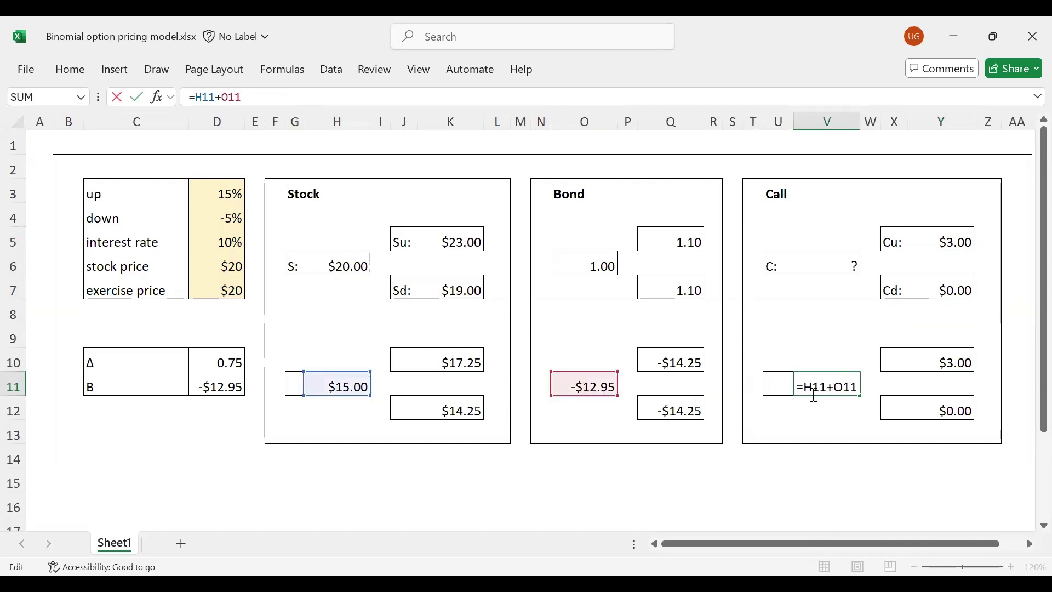
key("Escape")
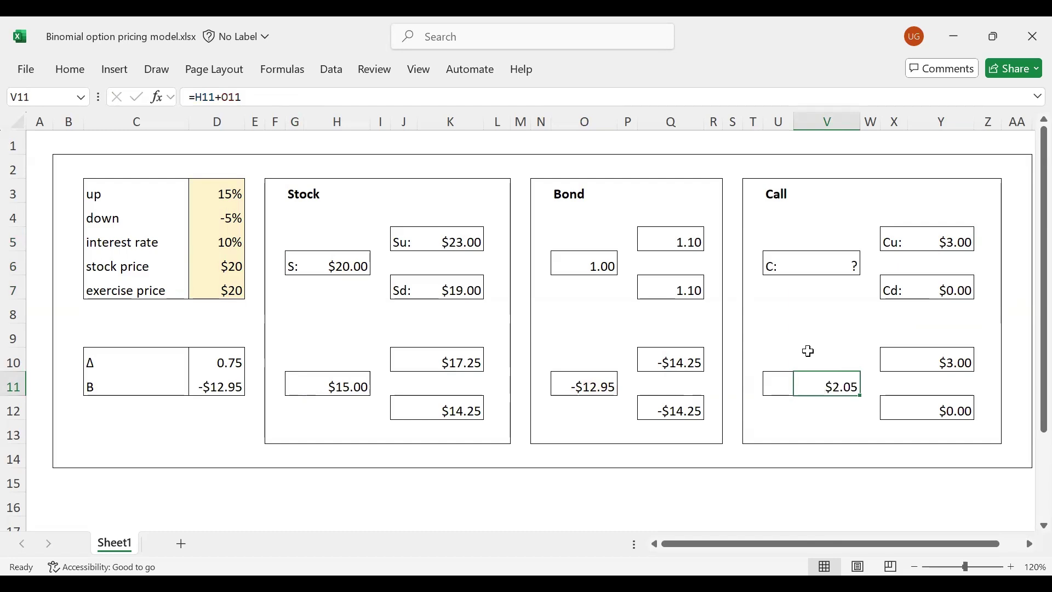
left_click(839, 271)
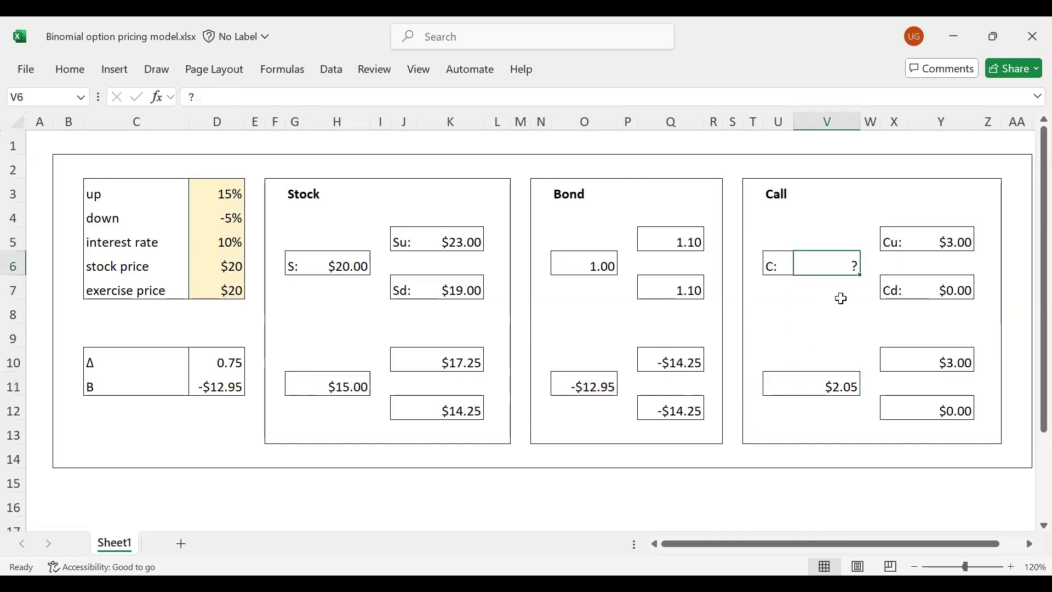
Set C in V6 to =V11, showing the $2.05 portfolio value
type("=")
left_click(848, 388)
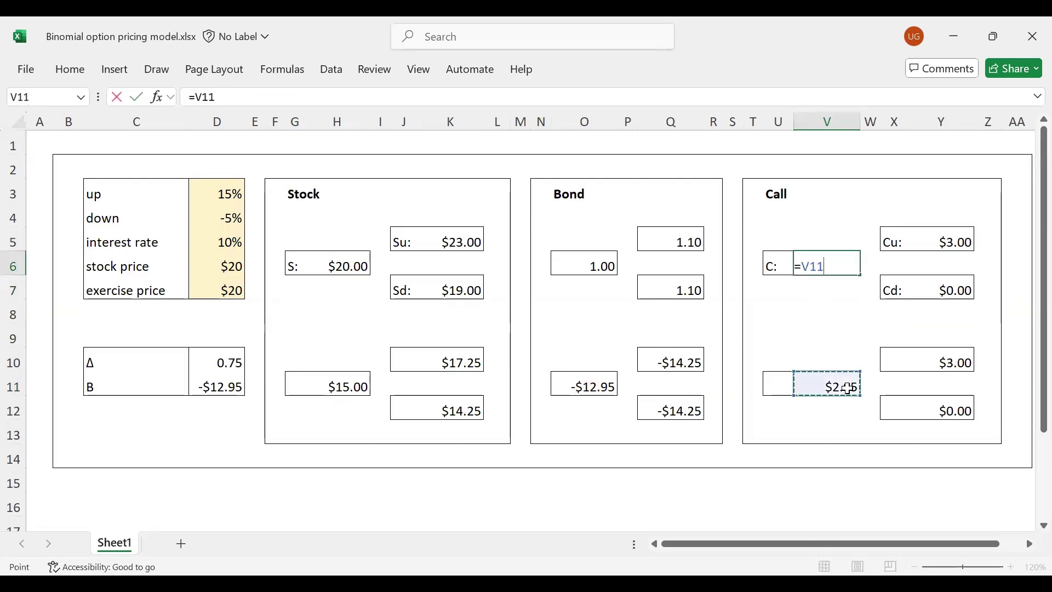
key("Return")
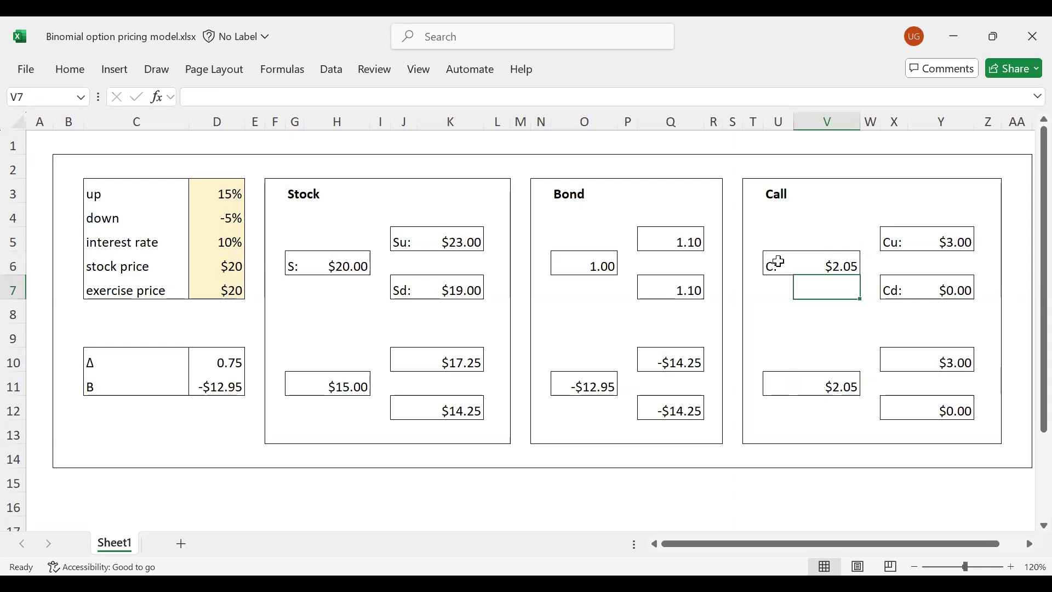
key("Up")
key("Up")
key("Up")
key("Up")
key("Left")
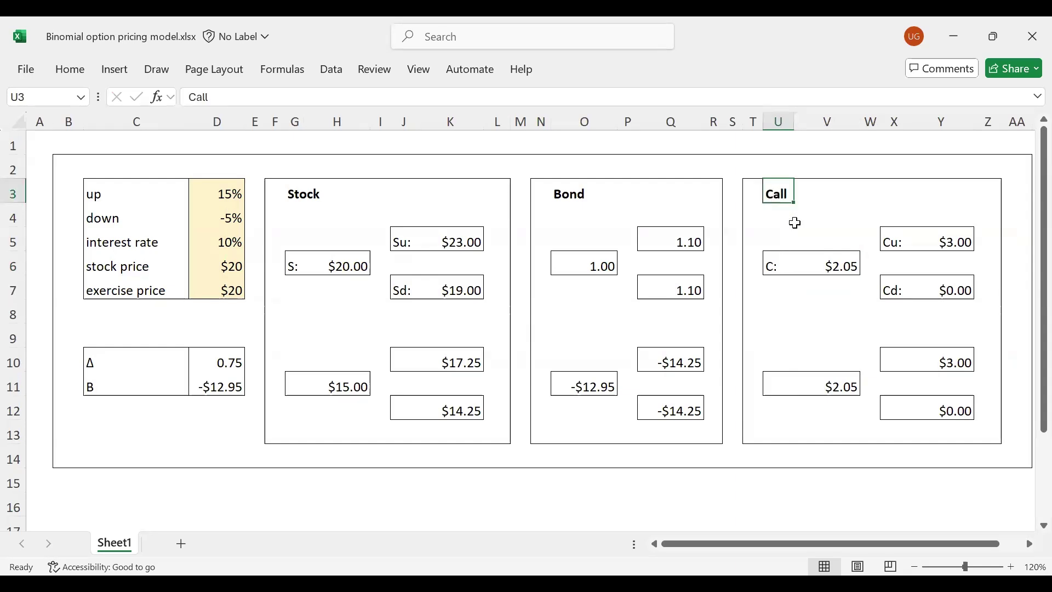
Rename the heading to Put, relabel C: as P:, and clear the P value
type("Put")
key("Return")
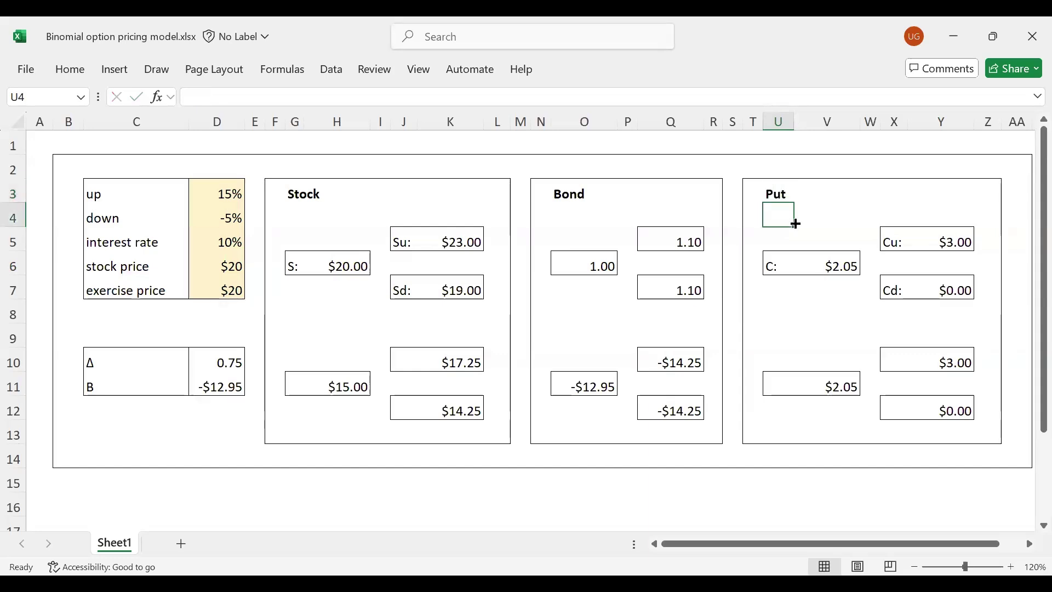
left_click(777, 266)
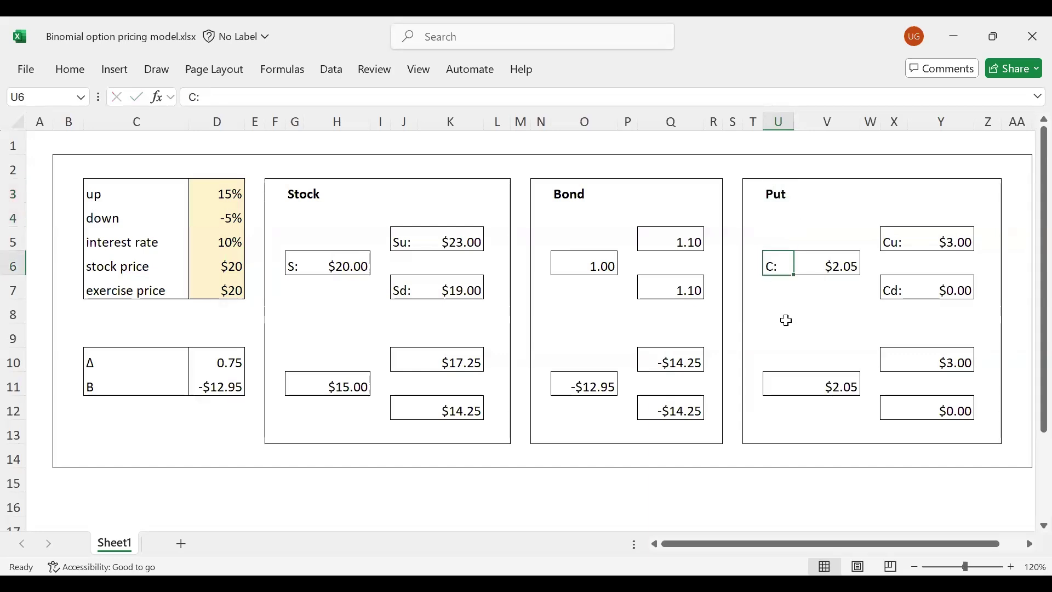
type("P")
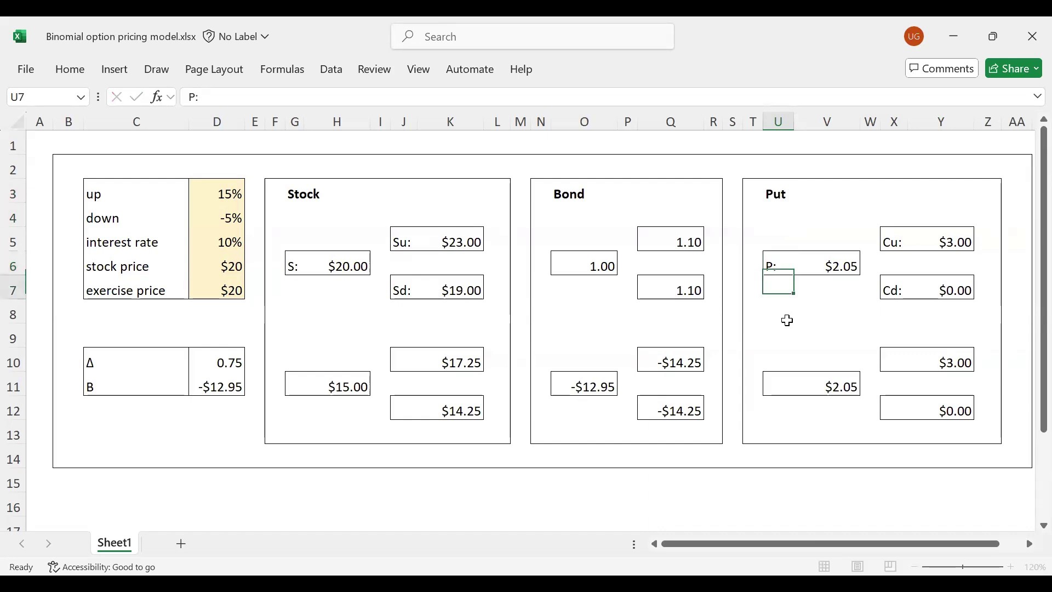
type(":")
key("Return")
left_click(827, 265)
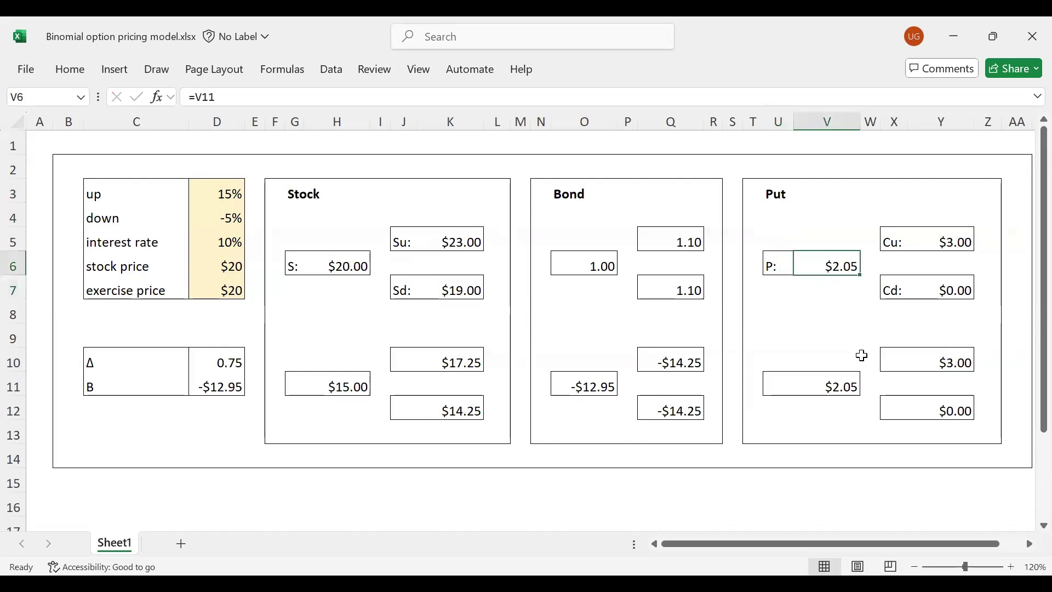
key("Delete")
Change the Cu: and Cd: labels to Pu: and Pd:
left_click(890, 240)
double_click(891, 240)
key("BackSpace")
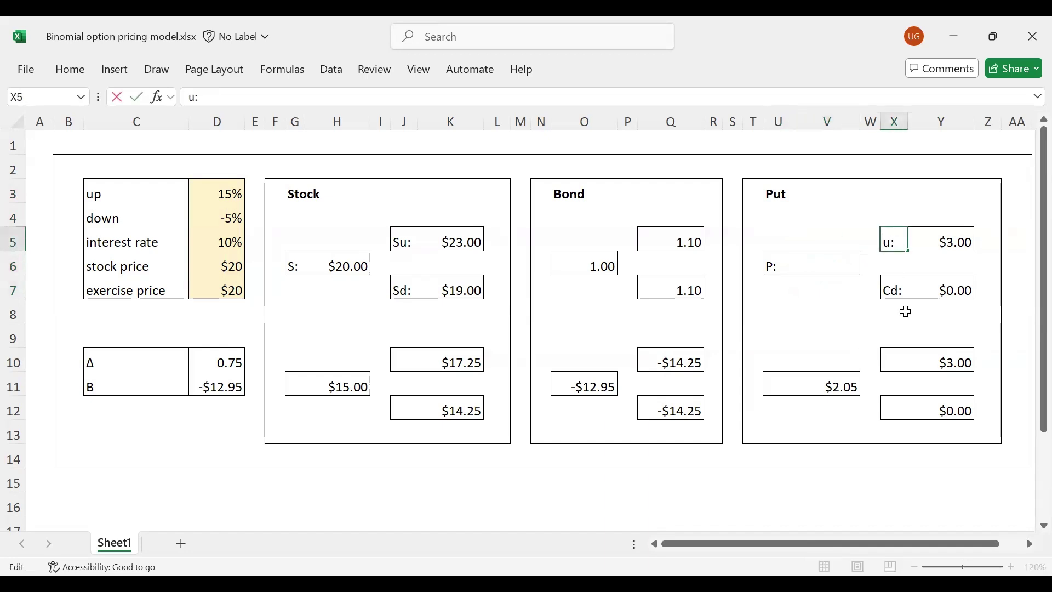
type("P")
key("Return")
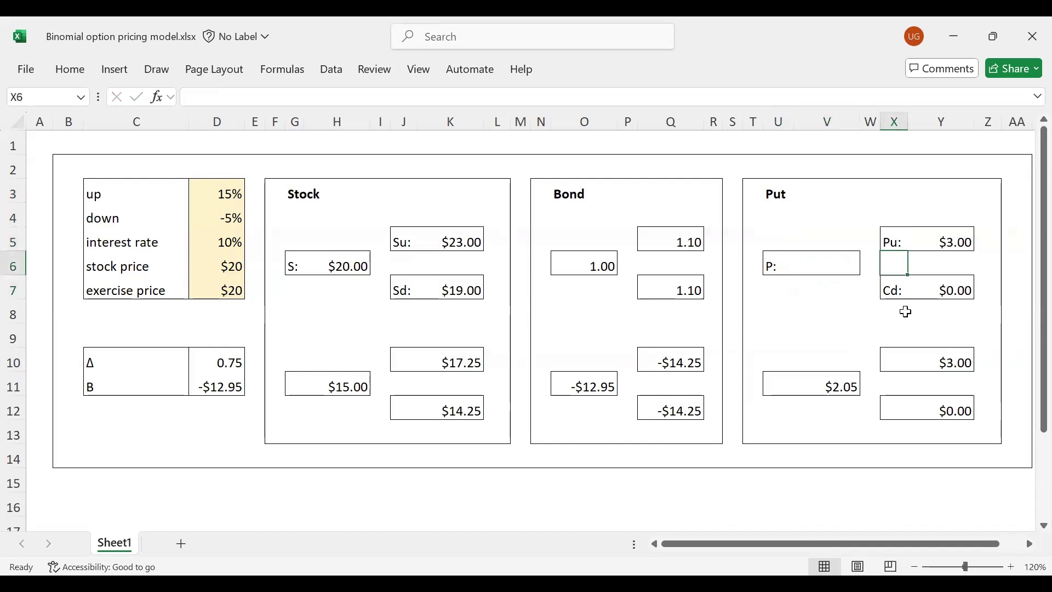
double_click(892, 290)
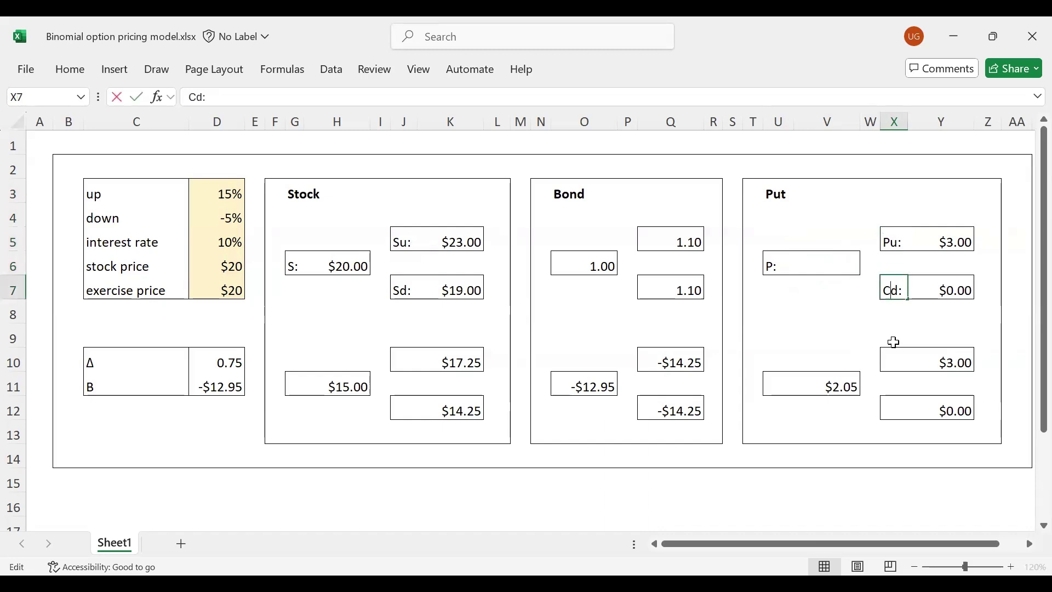
key("BackSpace")
type("P")
key("Return")
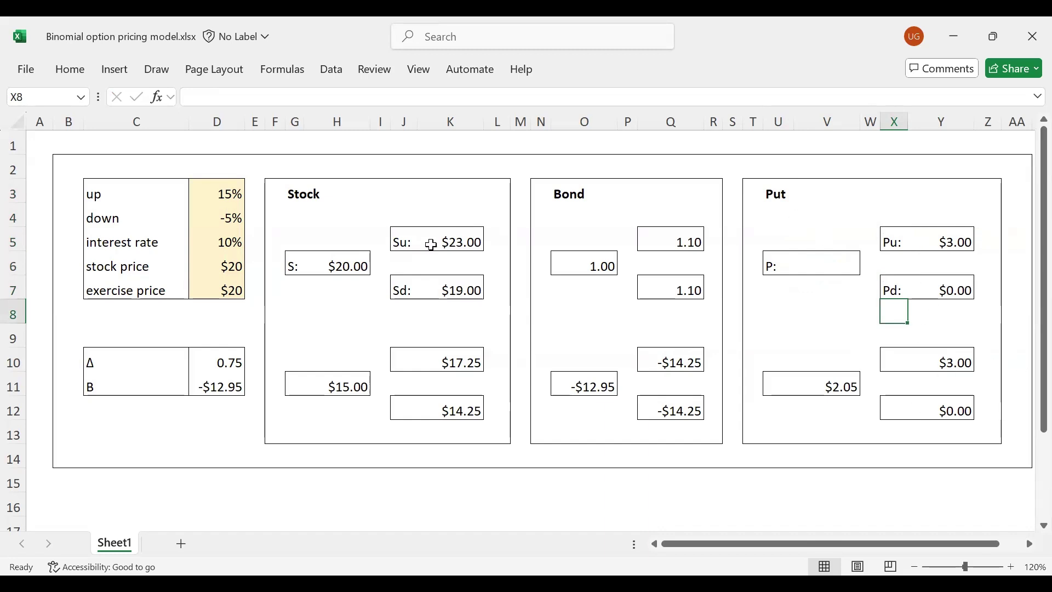
Change the Pu payoff in Y5 to =MAX(0,-K5+D7), giving $0.00 and zeroing Δ and B
left_click(943, 237)
left_click(959, 281)
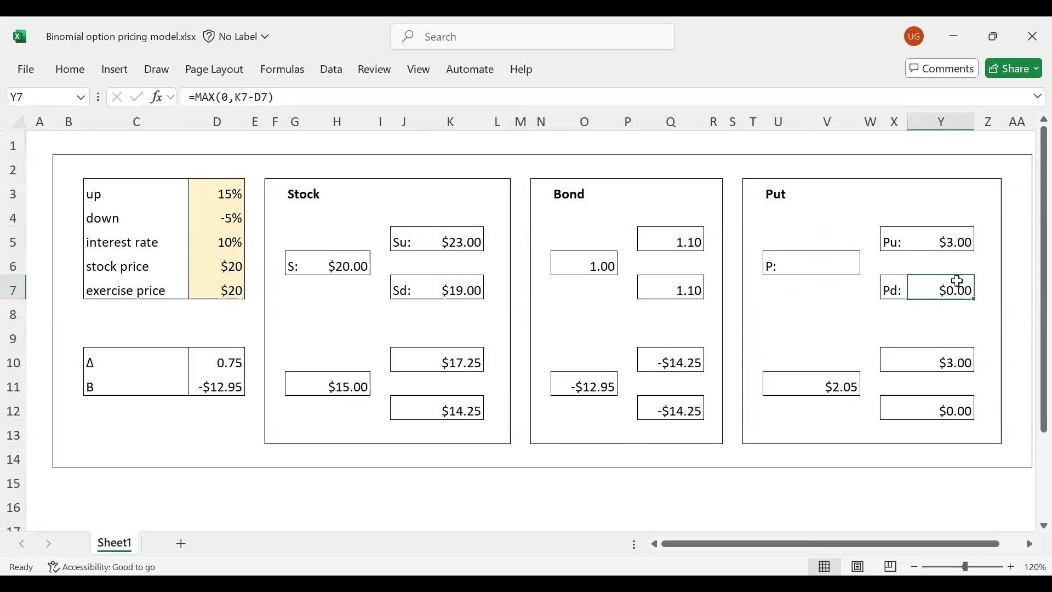
left_click(950, 239)
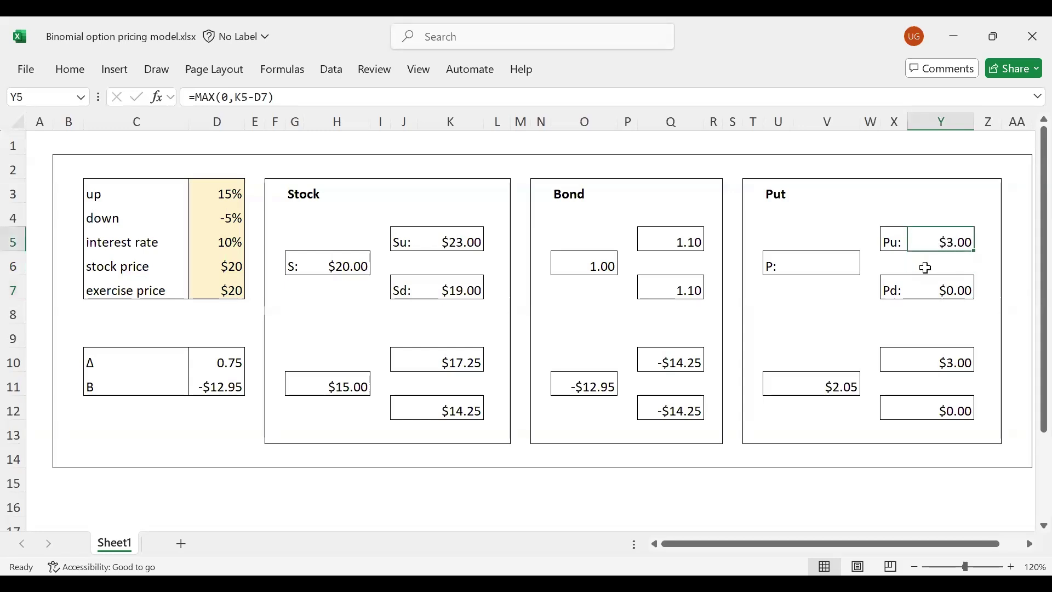
left_click(232, 97)
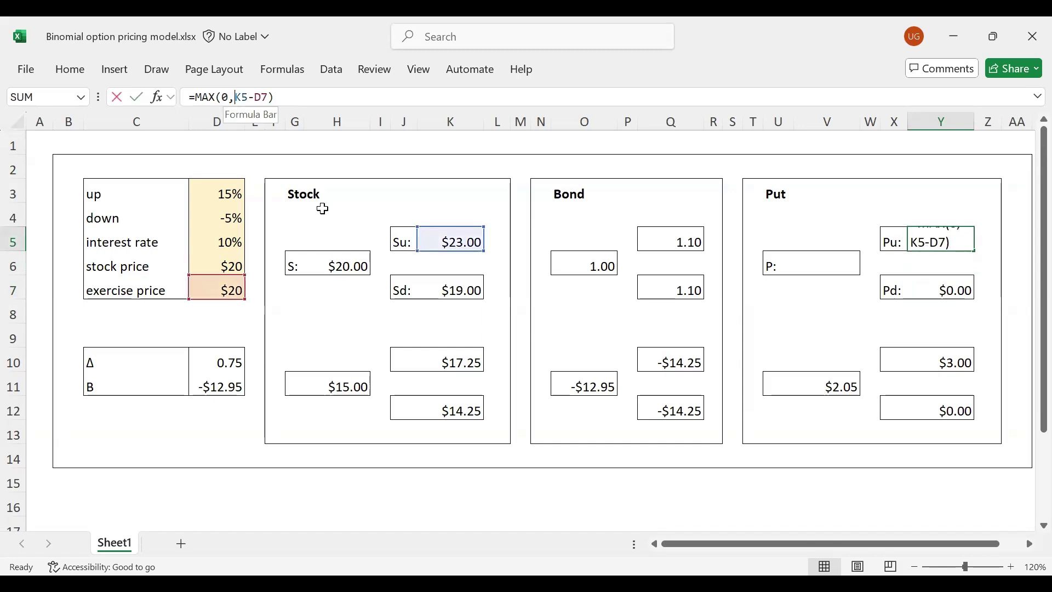
type("-")
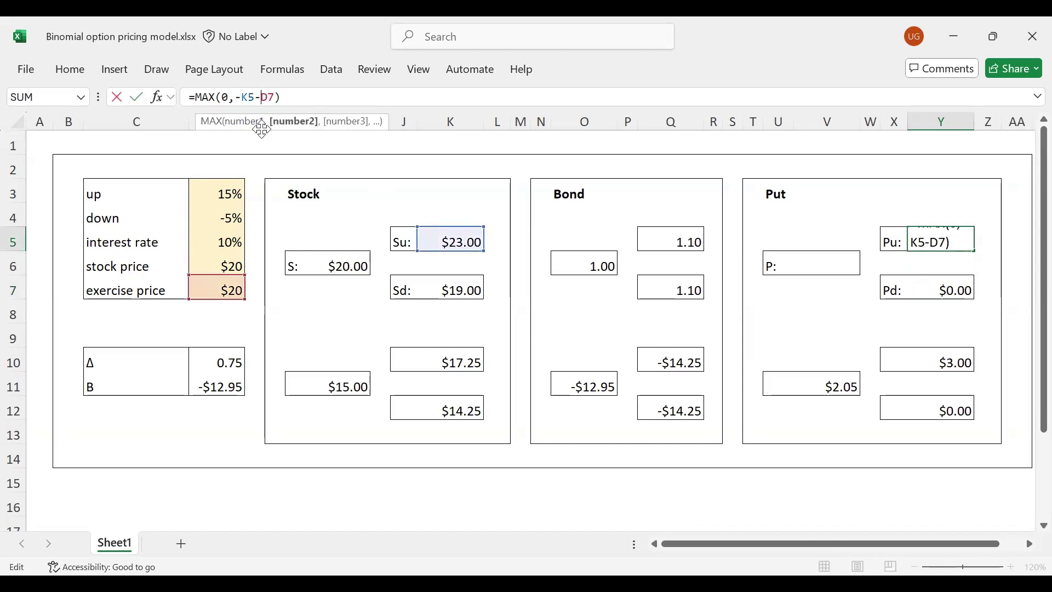
key("BackSpace")
type("+")
key("Return")
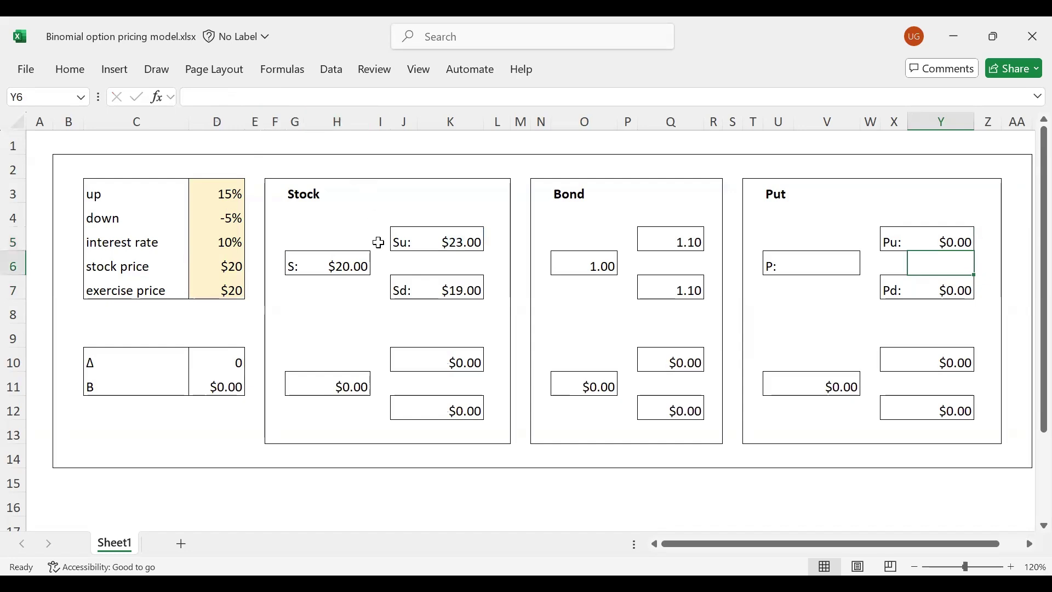
left_click(226, 292)
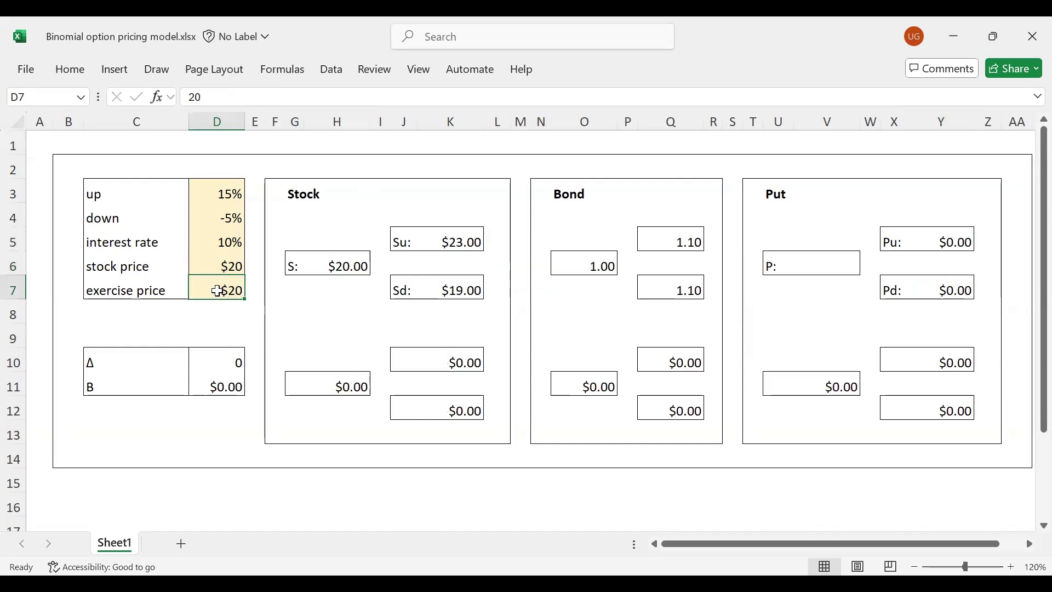
left_click(441, 248)
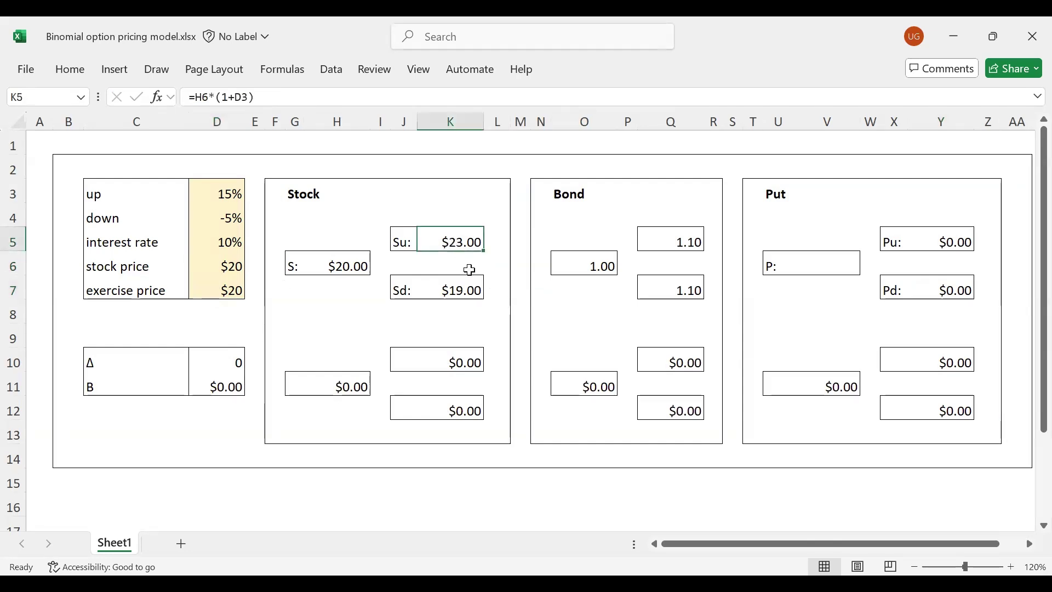
left_click(962, 241)
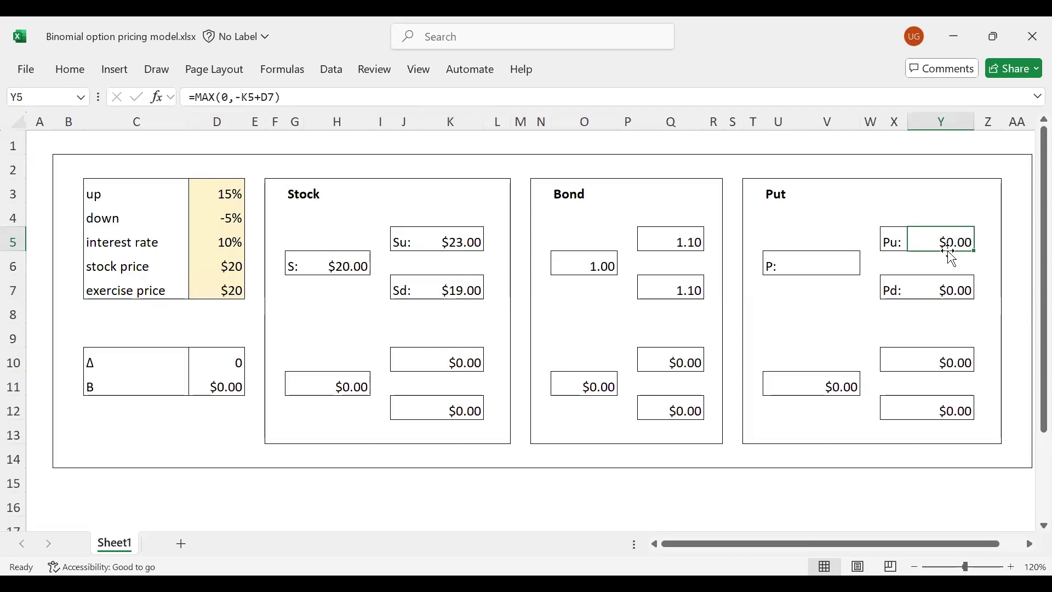
left_click(472, 291)
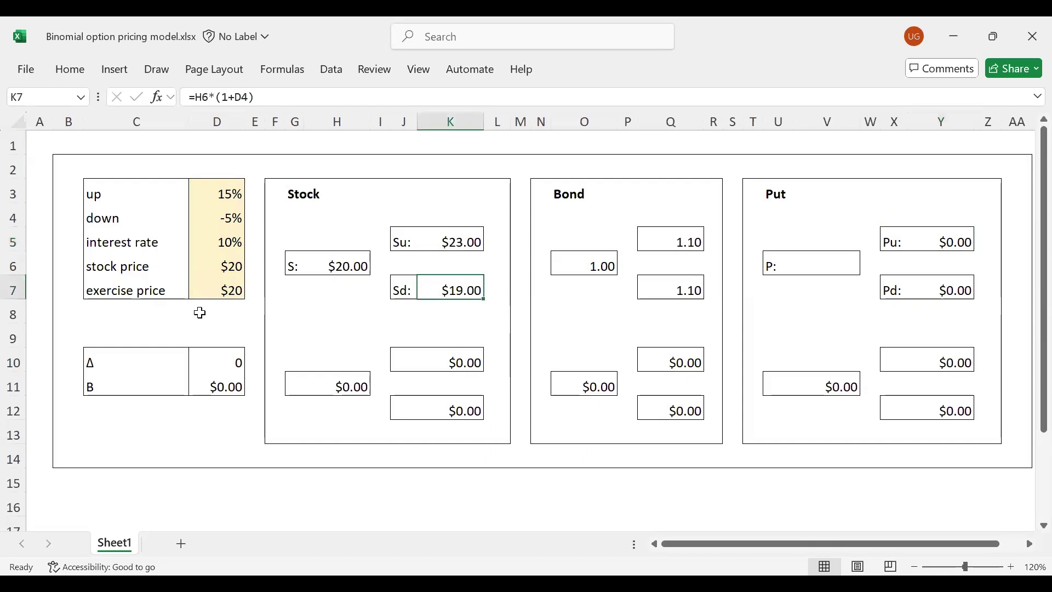
left_click(225, 292)
left_click(465, 287)
left_click(223, 291)
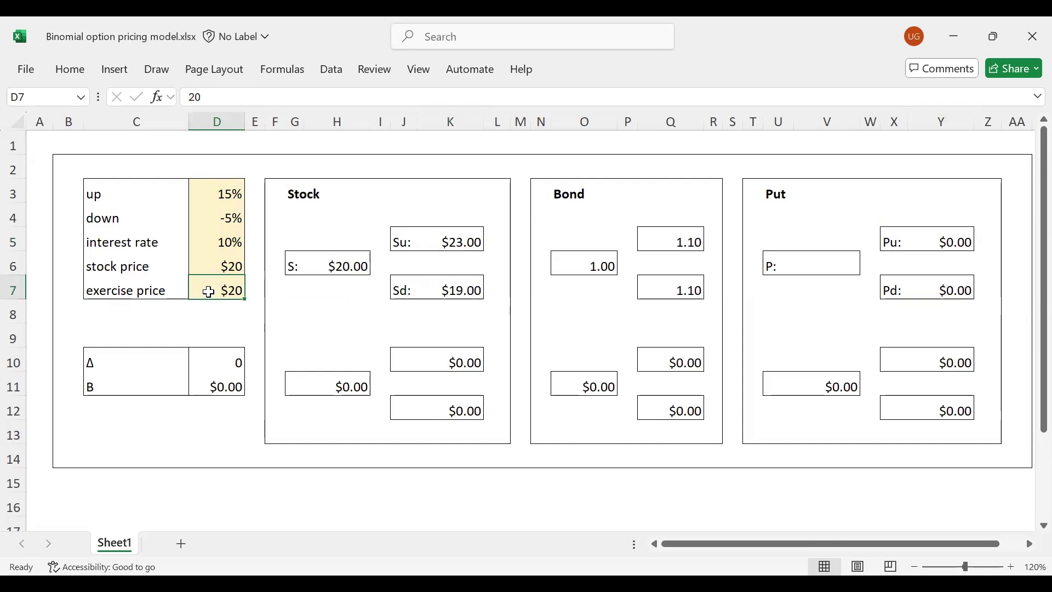
left_click(453, 288)
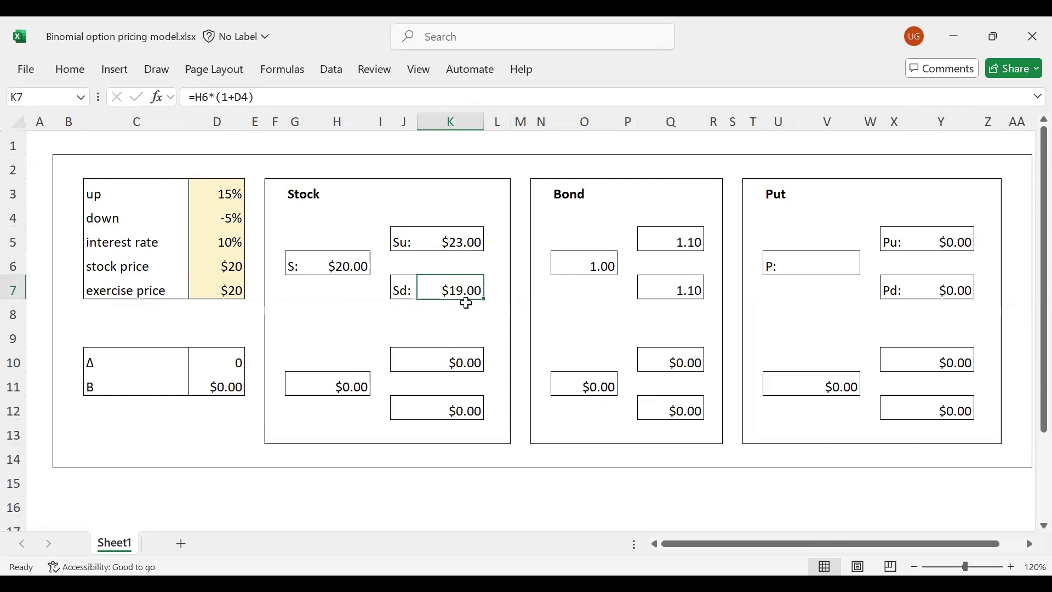
left_click(944, 290)
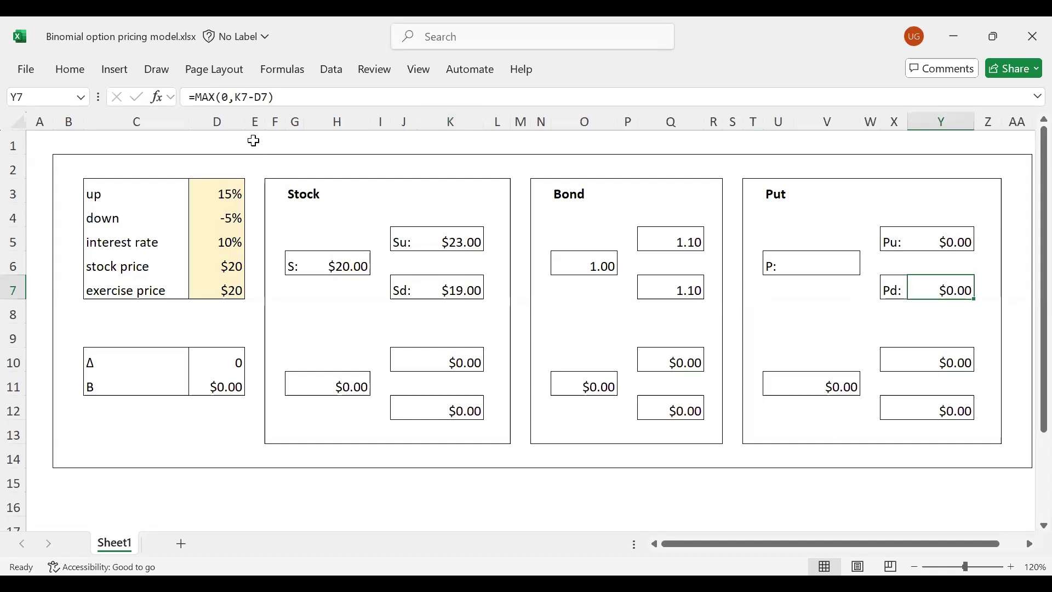
Correct the Pd payoff in Y7 to =MAX(0,-K7+D7), so it shows $1.00
left_click(238, 97)
type("-")
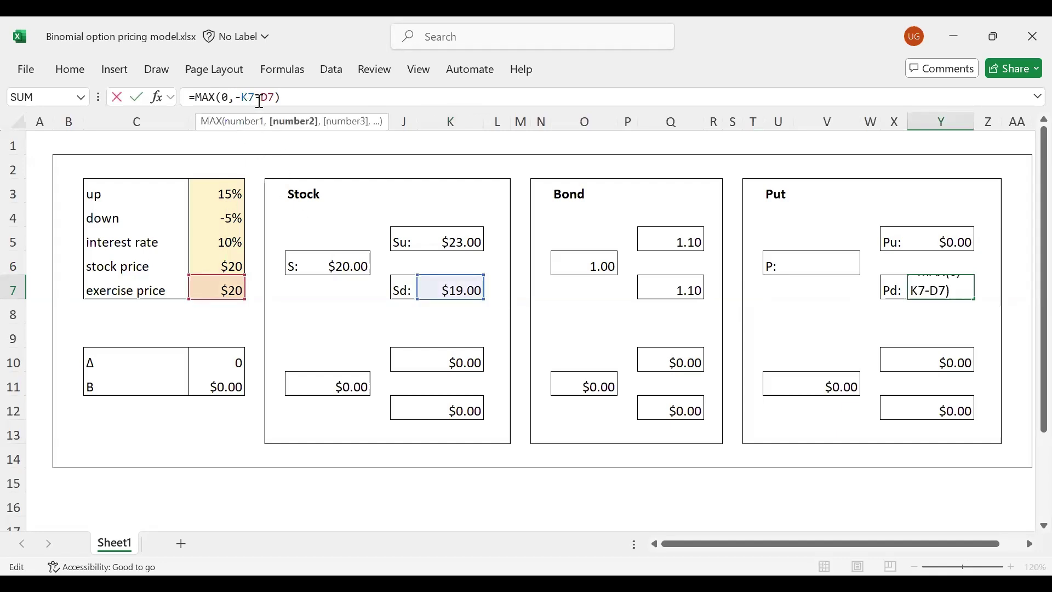
key("BackSpace")
type("+")
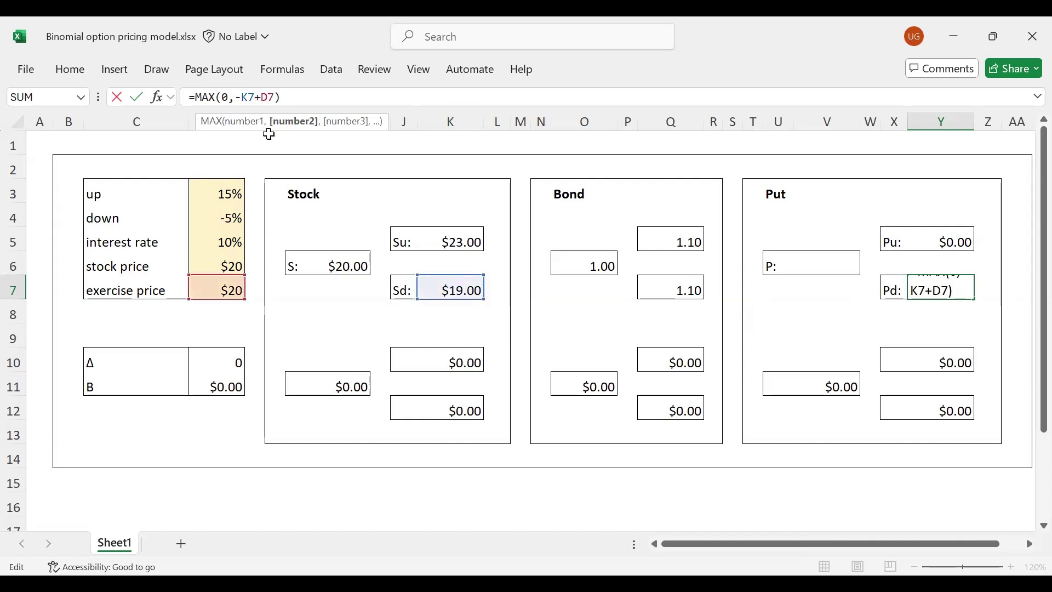
key("Return")
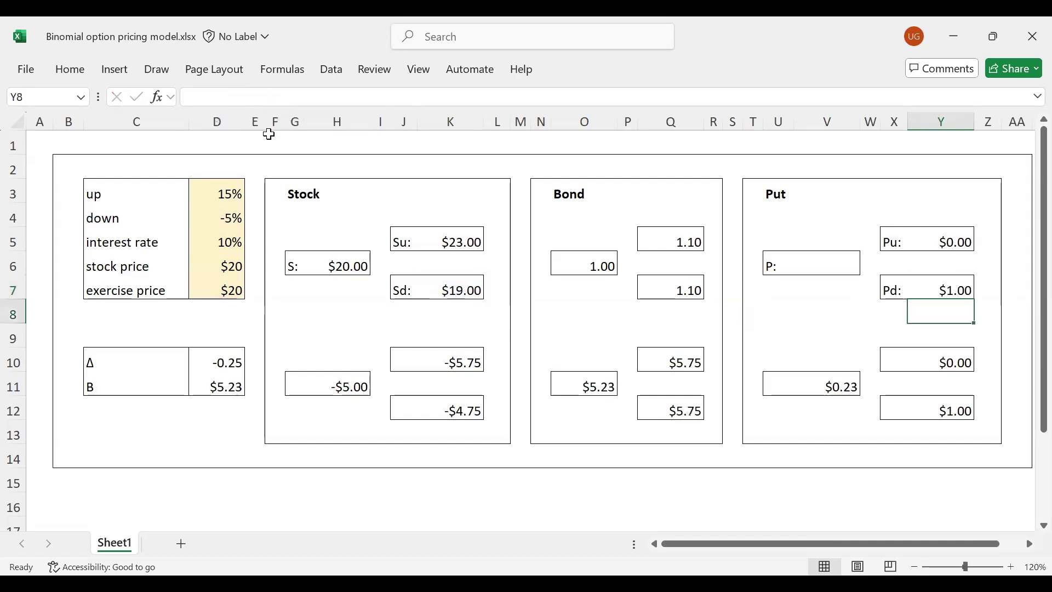
left_click(969, 286)
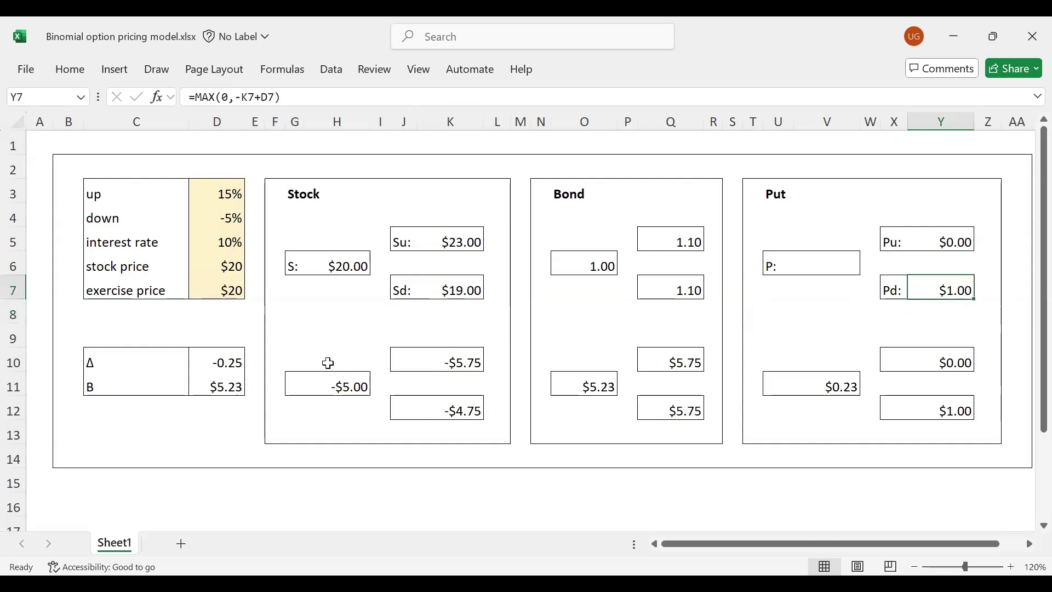
left_click(216, 362)
left_click(216, 385)
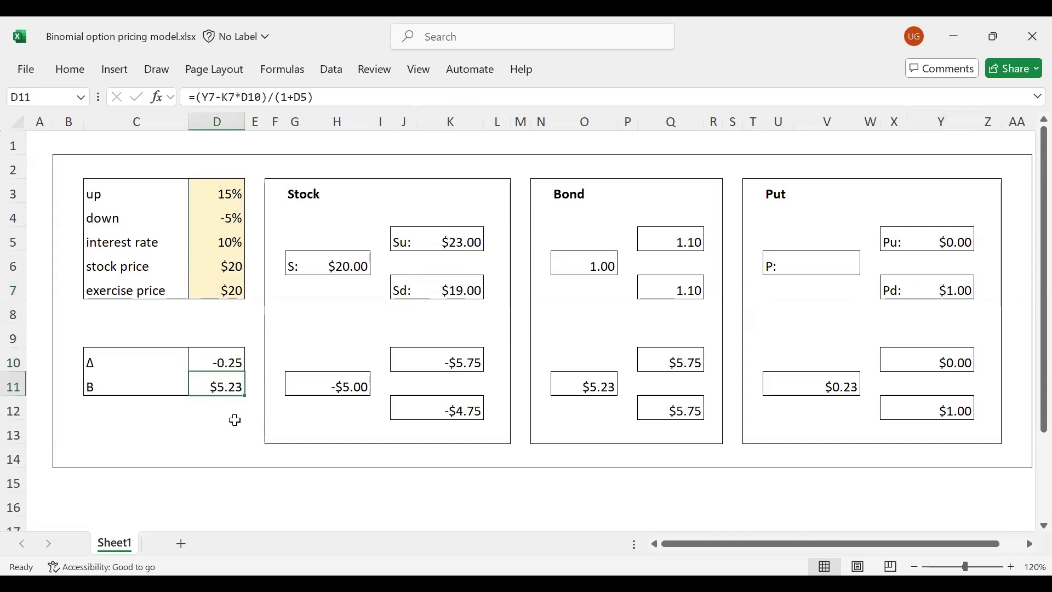
left_click(223, 359)
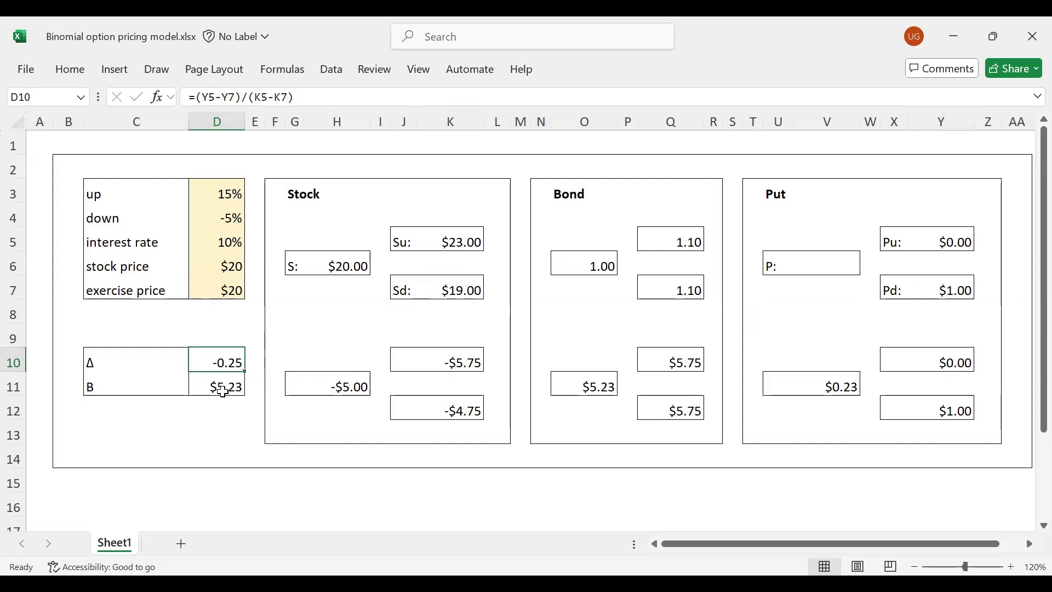
left_click(223, 391)
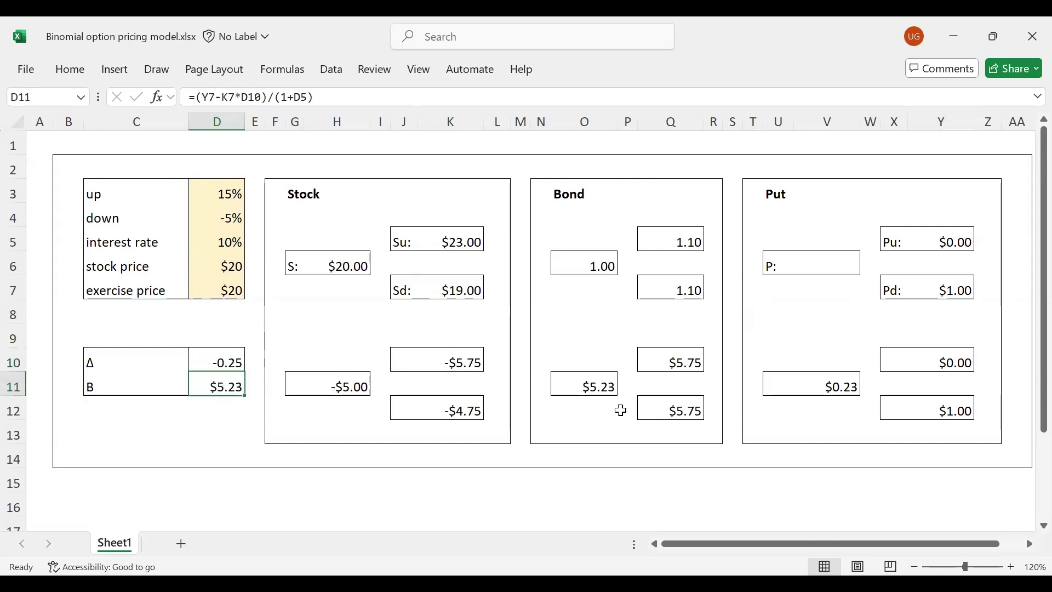
left_click(959, 360)
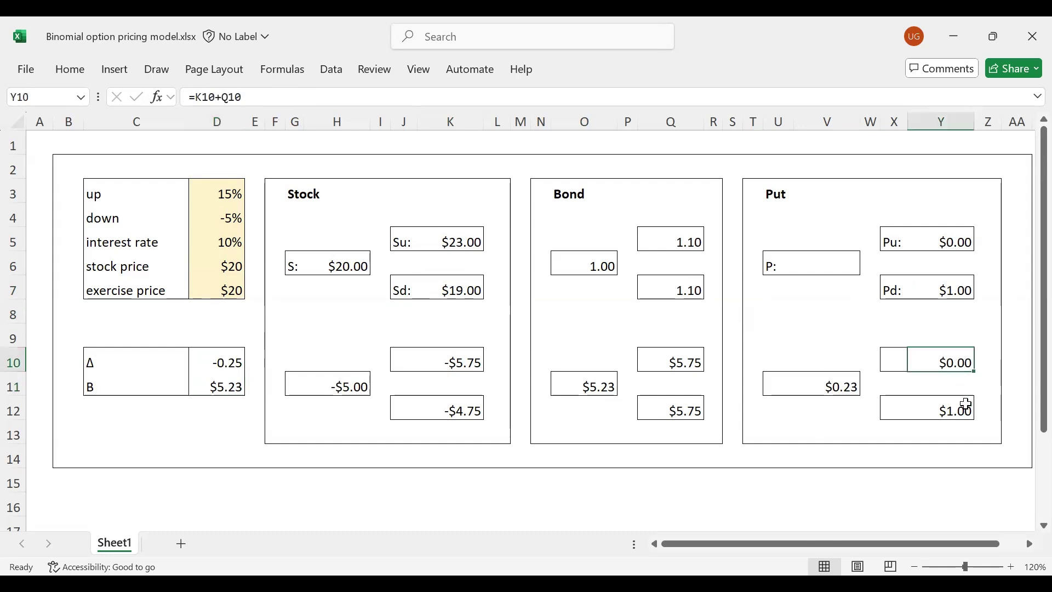
left_click(963, 406)
left_click(940, 240)
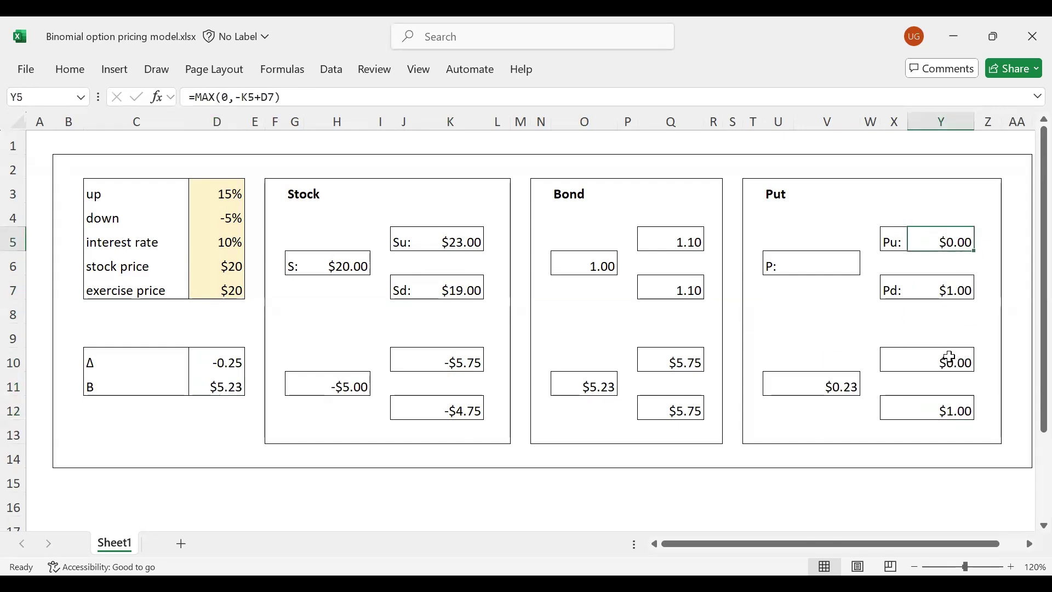
left_click(950, 357)
left_click(954, 409)
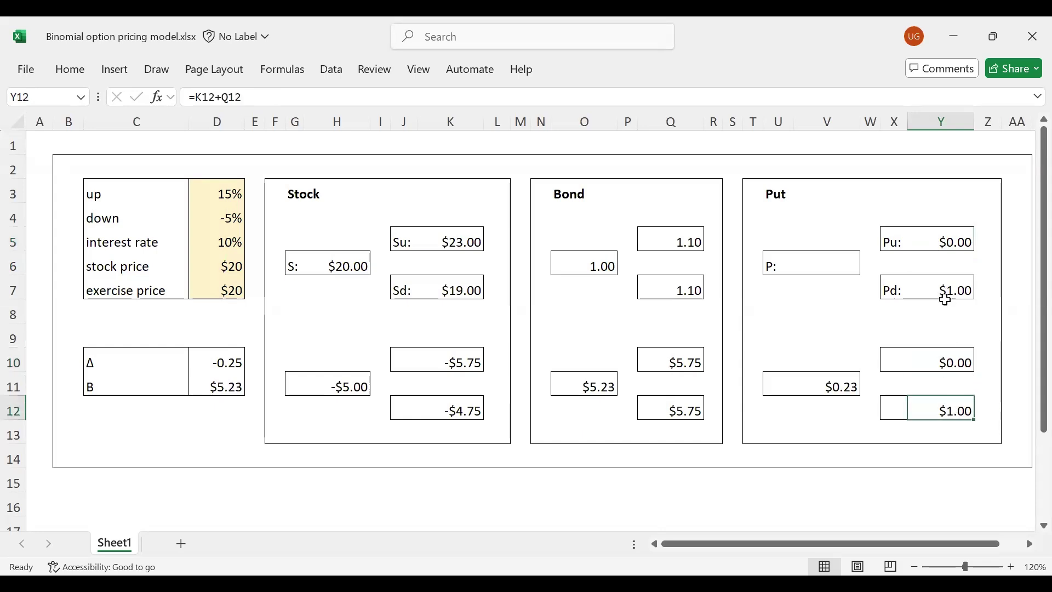
left_click(950, 299)
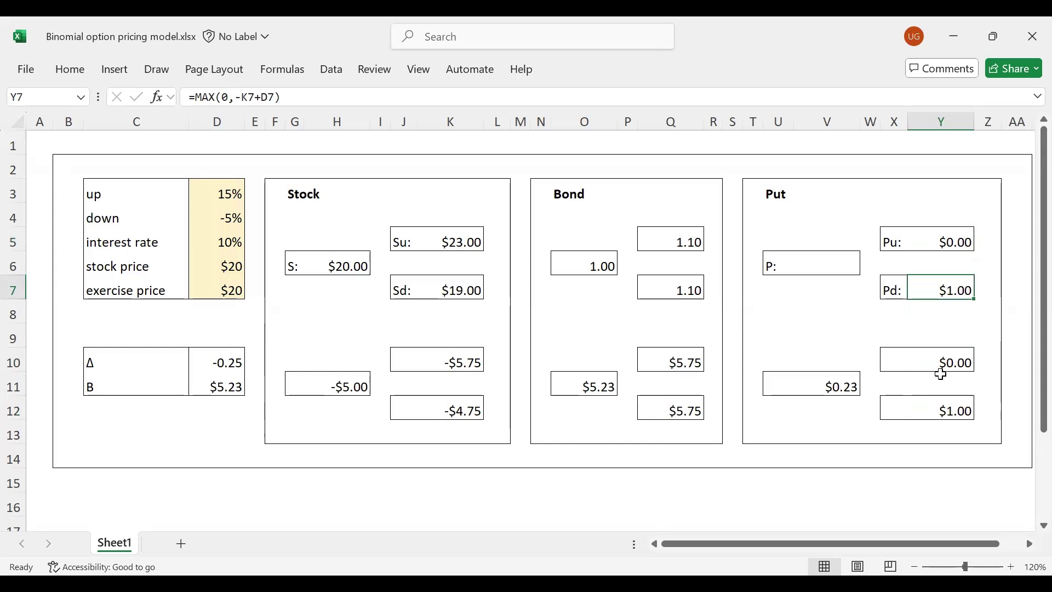
left_click(841, 390)
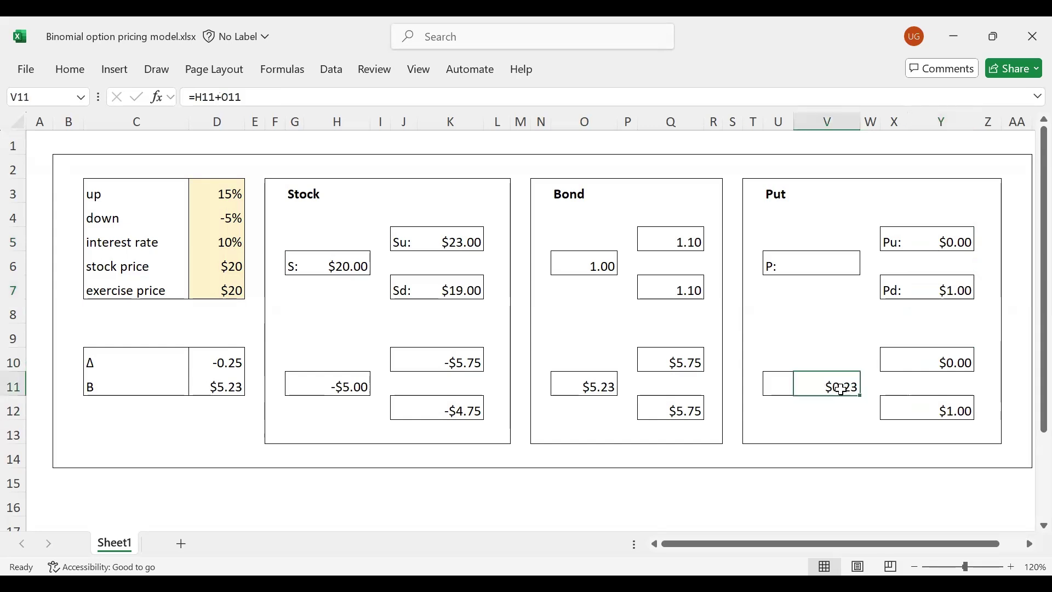
left_click(335, 387)
left_click(596, 390)
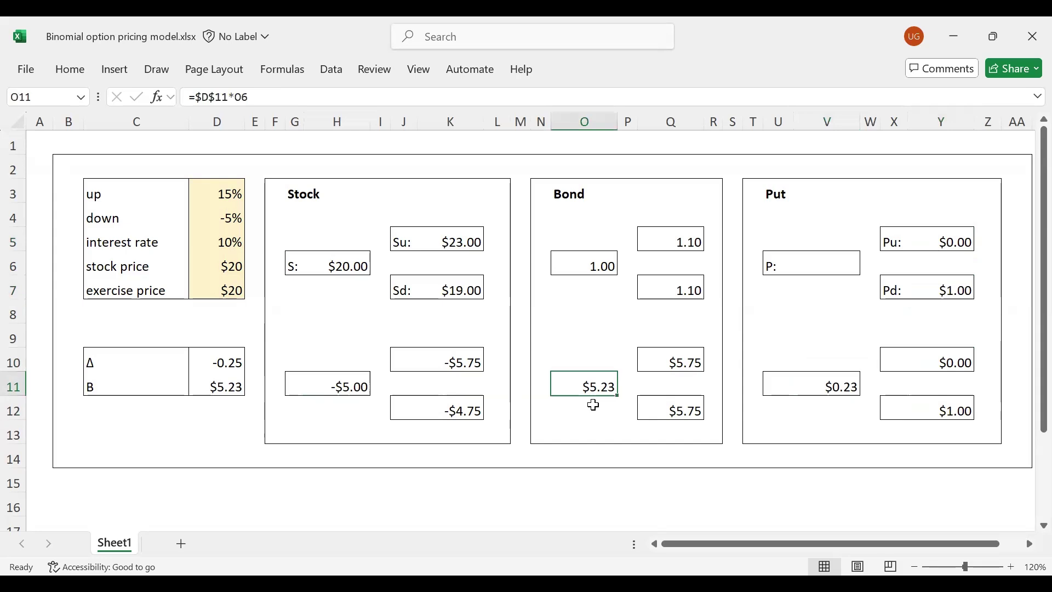
left_click(340, 384)
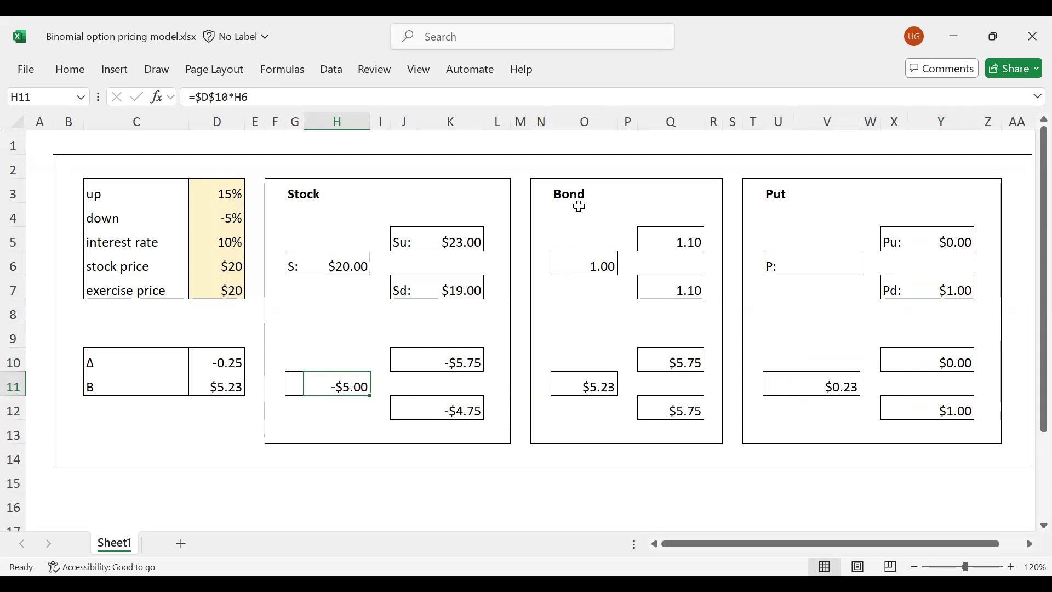
left_click(599, 390)
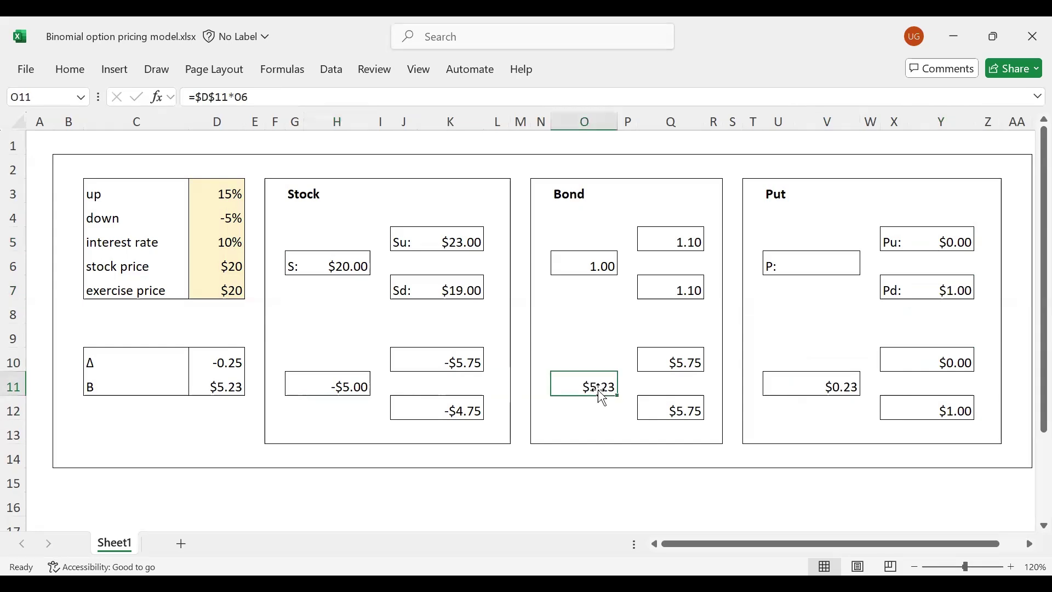
left_click(839, 388)
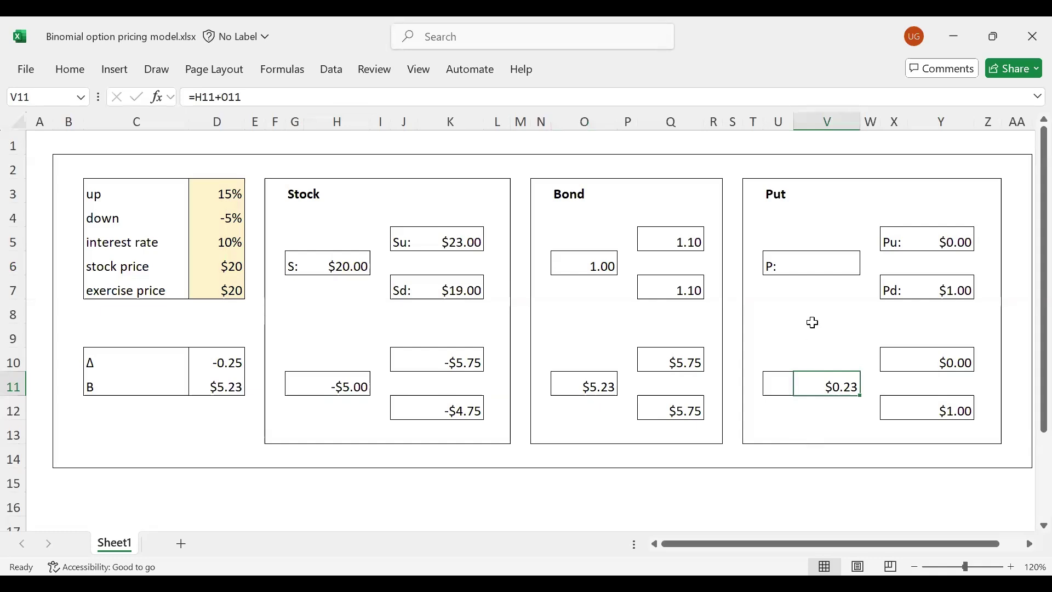
Set the put value P in V6 to =V11, showing $0.23
left_click(837, 264)
type("=")
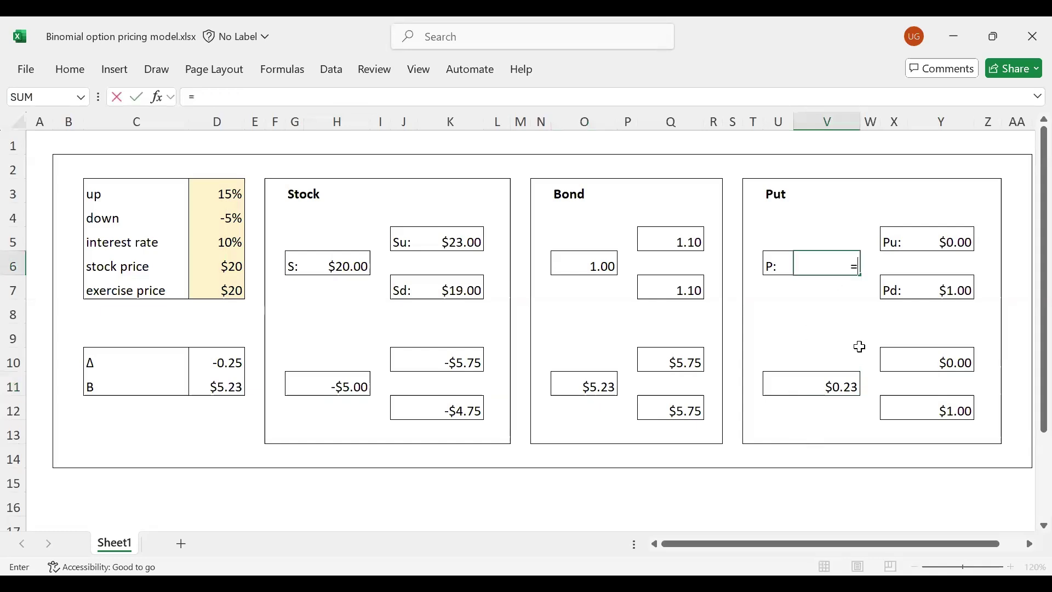
left_click(845, 381)
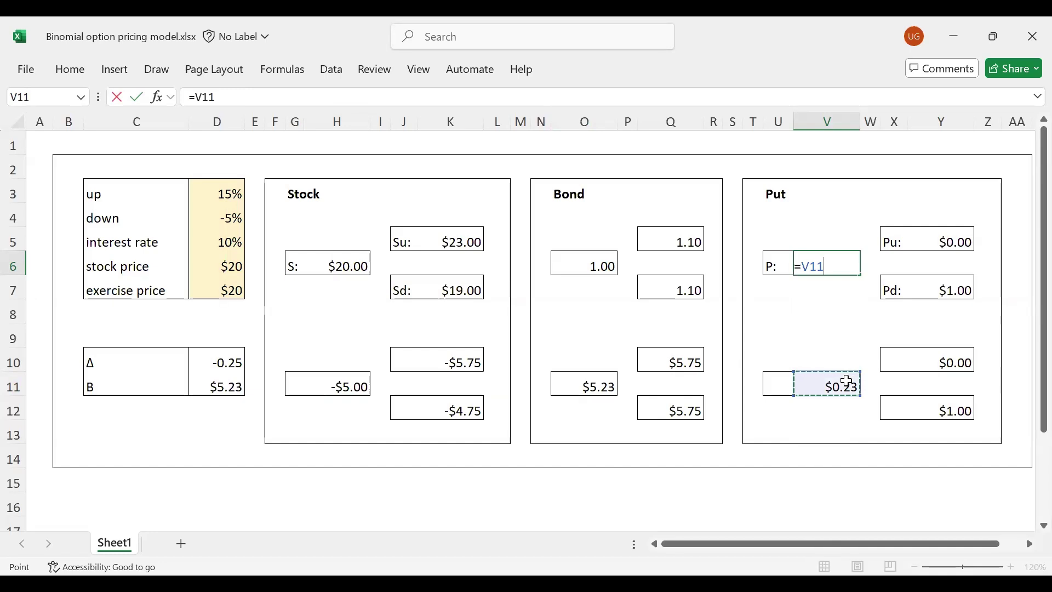
key("Return")
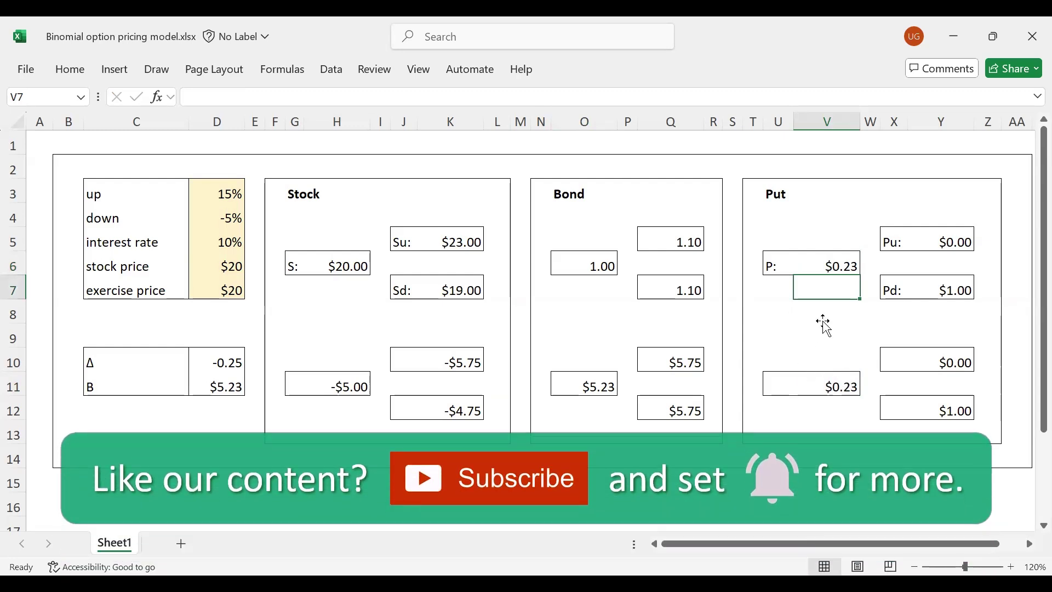
left_click(843, 268)
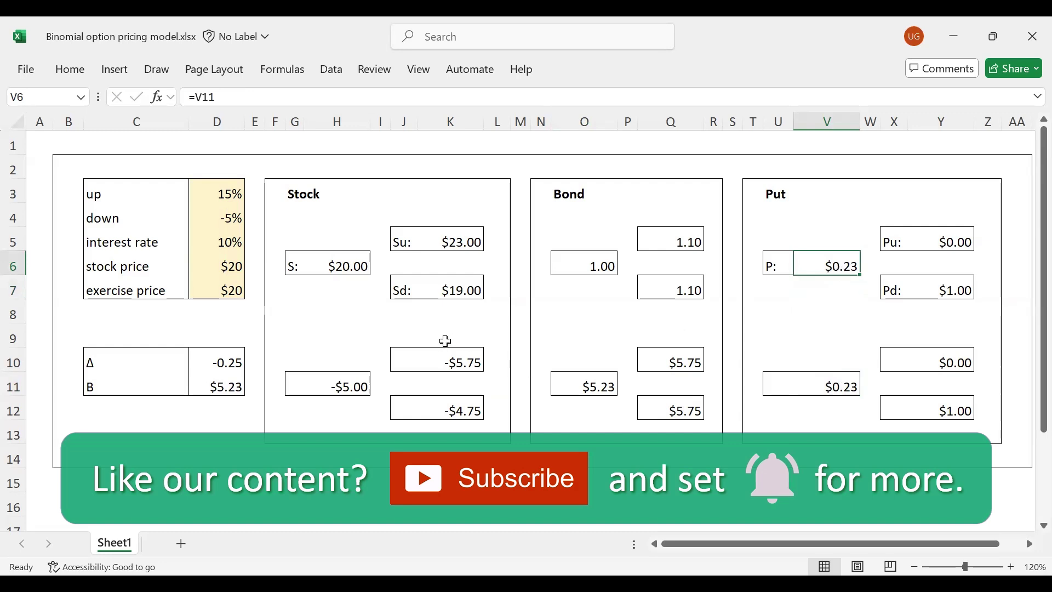
left_click(460, 245)
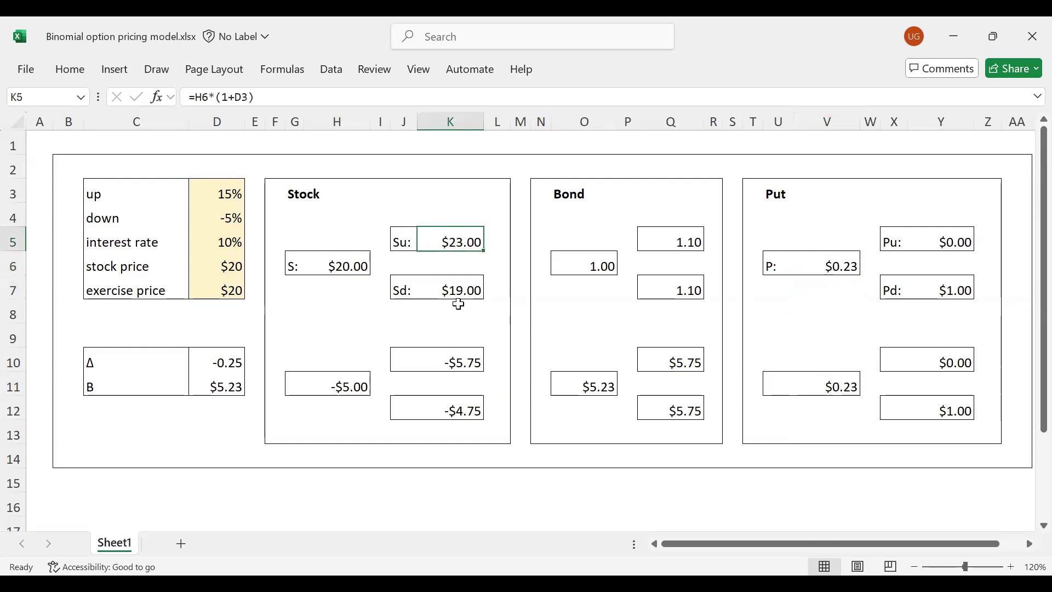
left_click(943, 289)
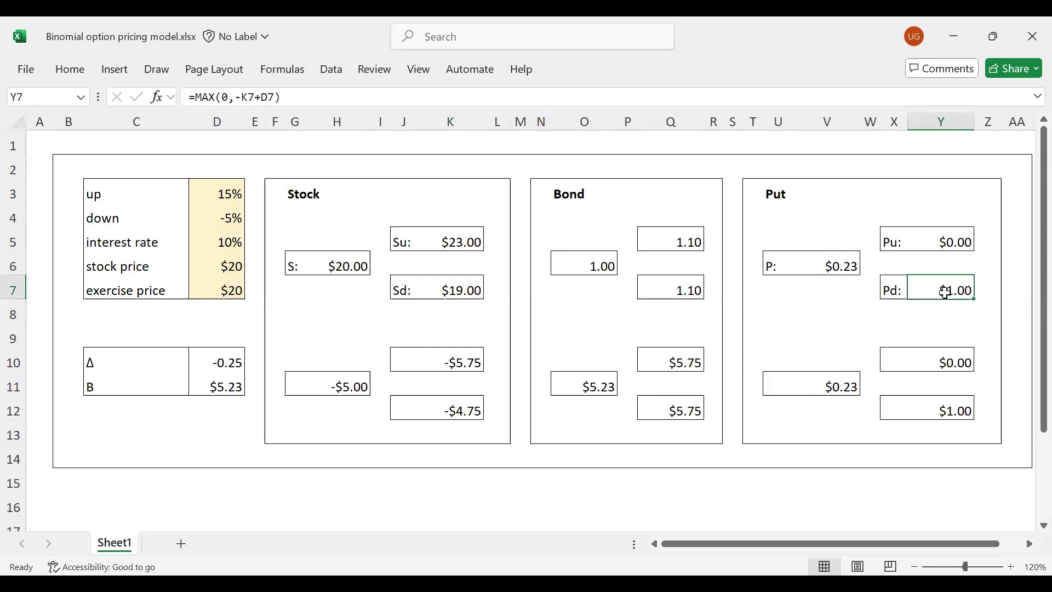
left_click(838, 267)
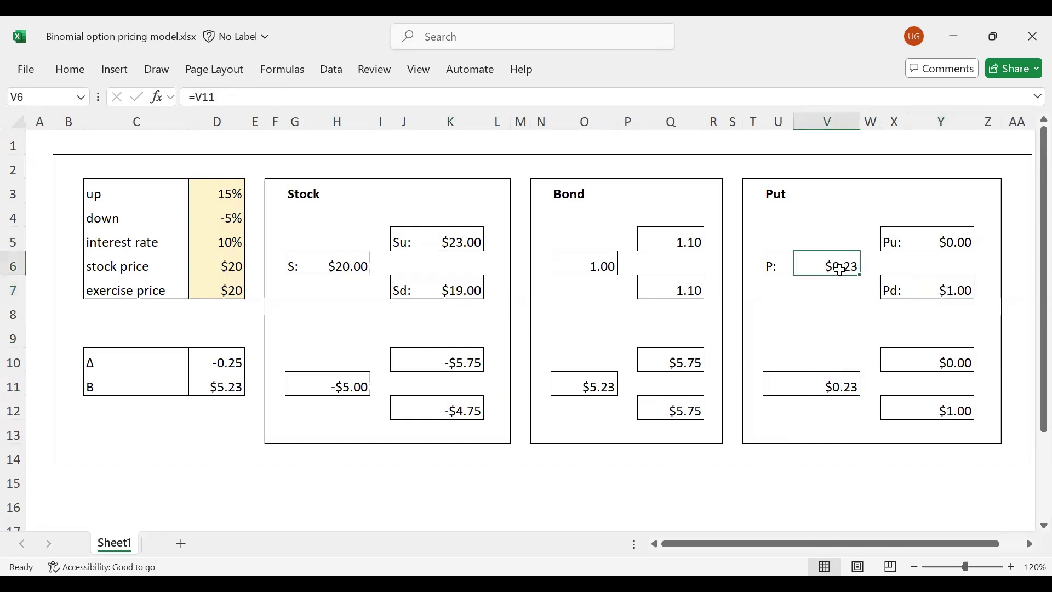